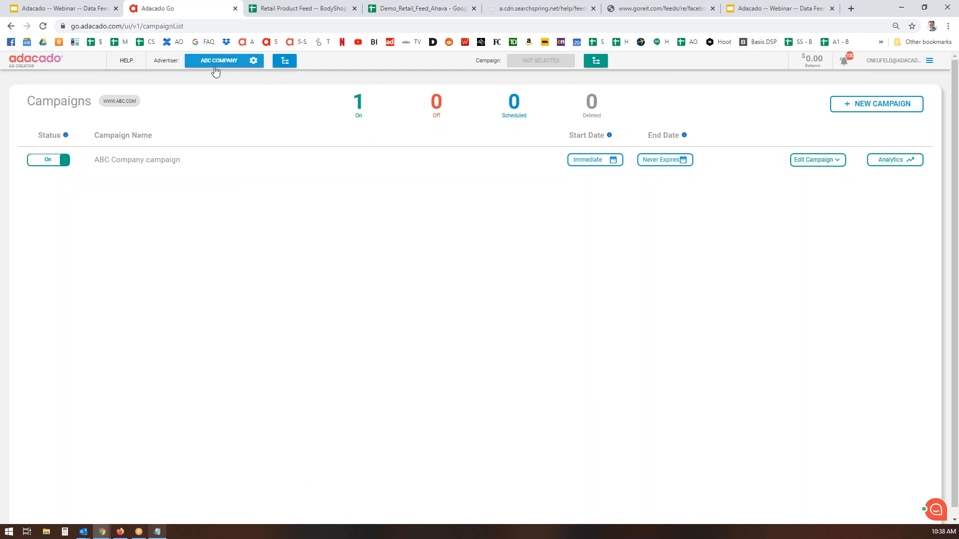
click(287, 63)
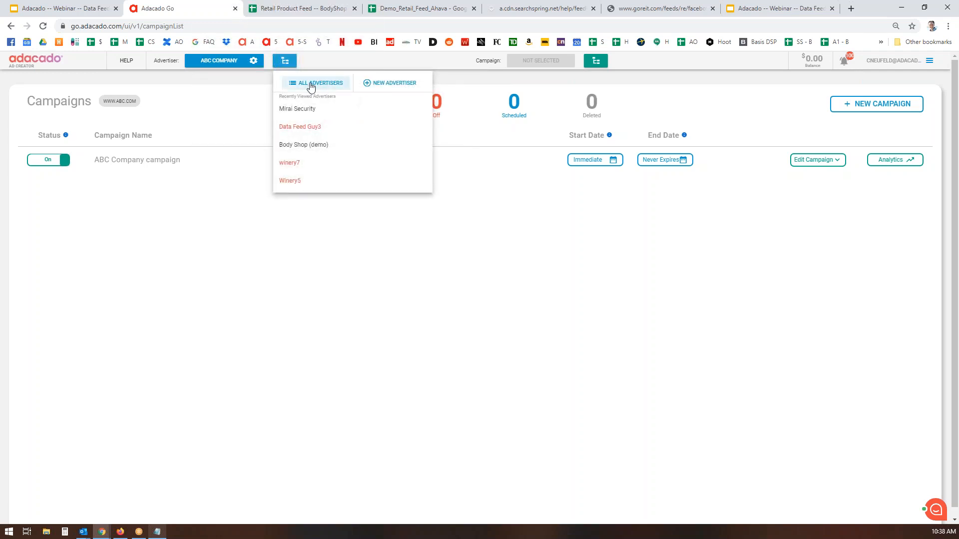
click(393, 84)
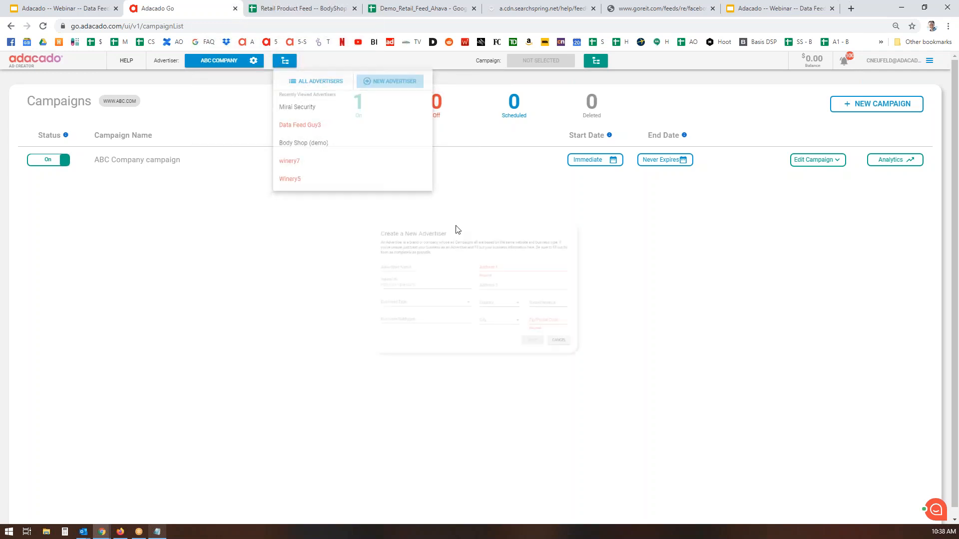
click(426, 253)
text(Data Feed Guy)
key(Tab)
text(www.datafeedguy.com)
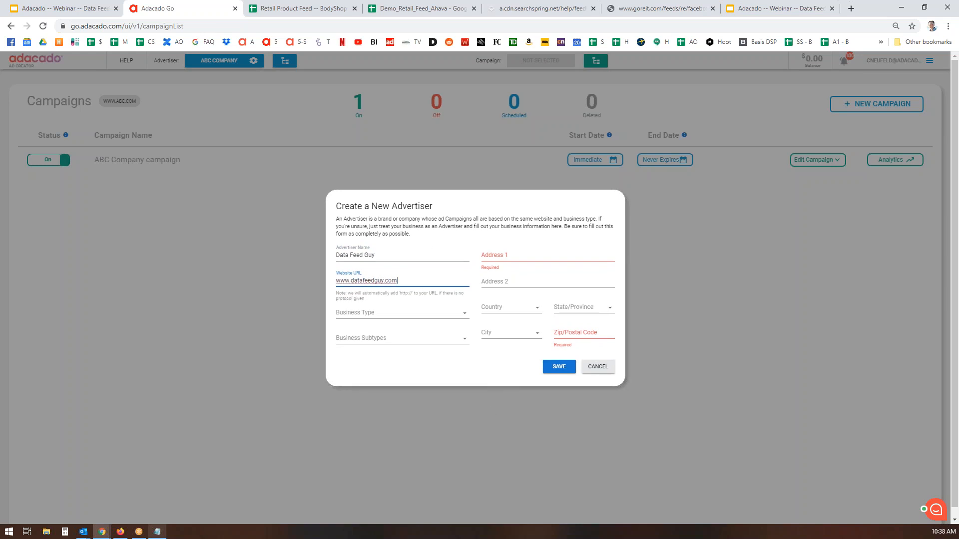
Set the advertiser's business type to Retail with subtype Accessories
click(462, 313)
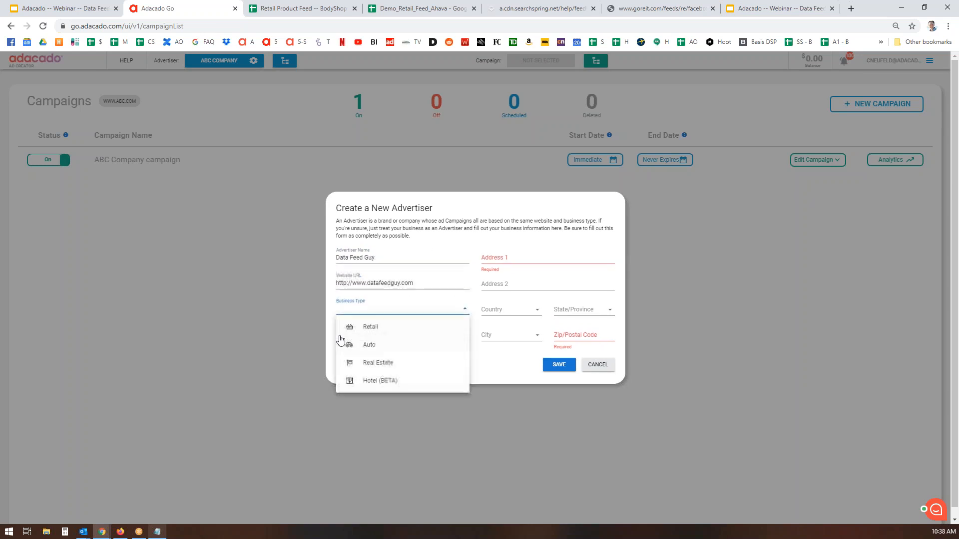
click(373, 332)
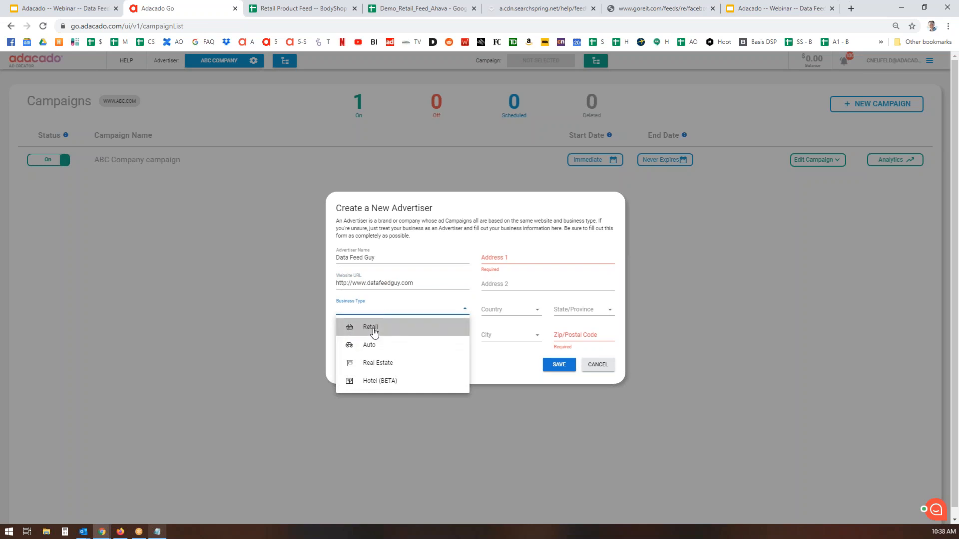
click(374, 331)
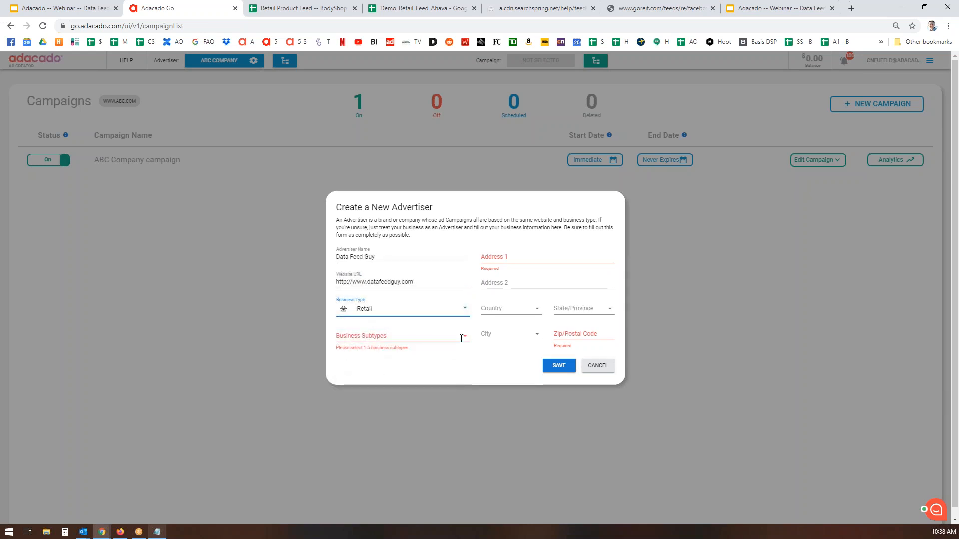
click(468, 339)
click(346, 354)
Enter the street address, with country Canada and province British Columbia
click(530, 254)
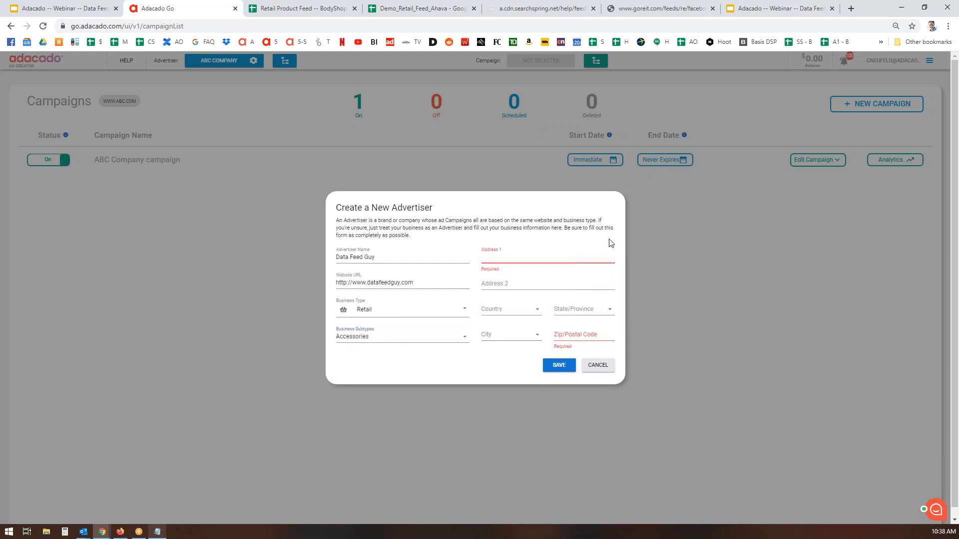
text(123 Main St.)
click(534, 308)
click(503, 328)
click(607, 307)
click(591, 339)
Set the city to Vancouver, enter the postal code, and save the advertiser
click(510, 338)
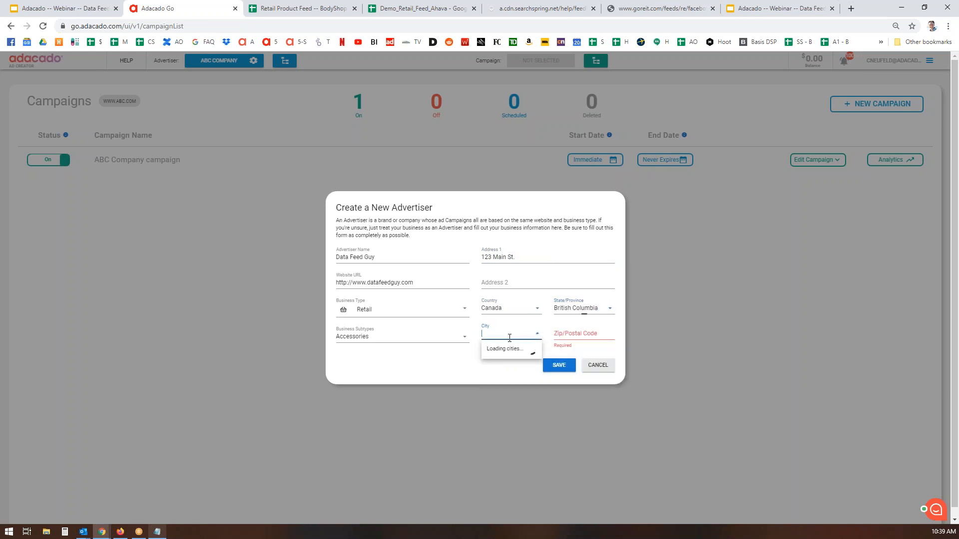
text(vancouver)
click(495, 370)
click(567, 336)
text(v7v)
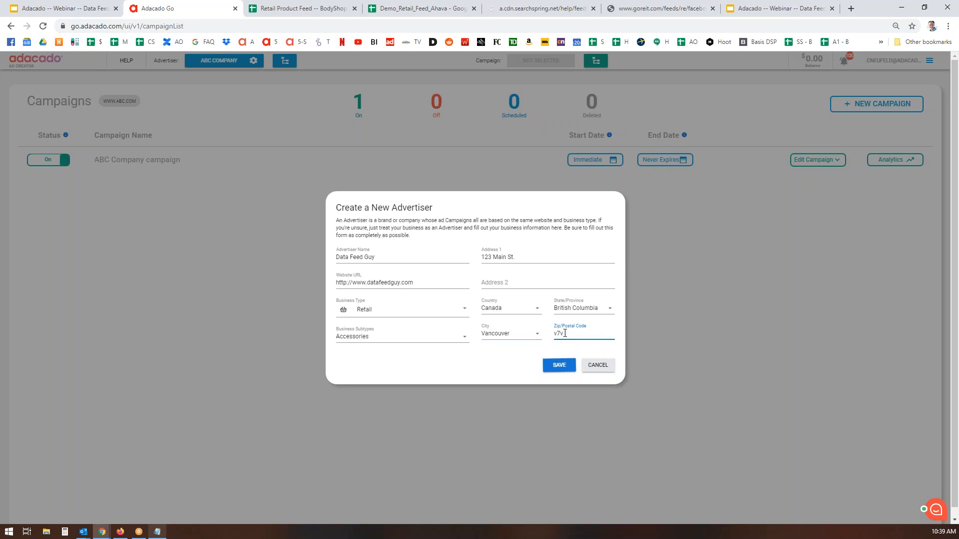
text(1v)
text(7v7)
click(563, 364)
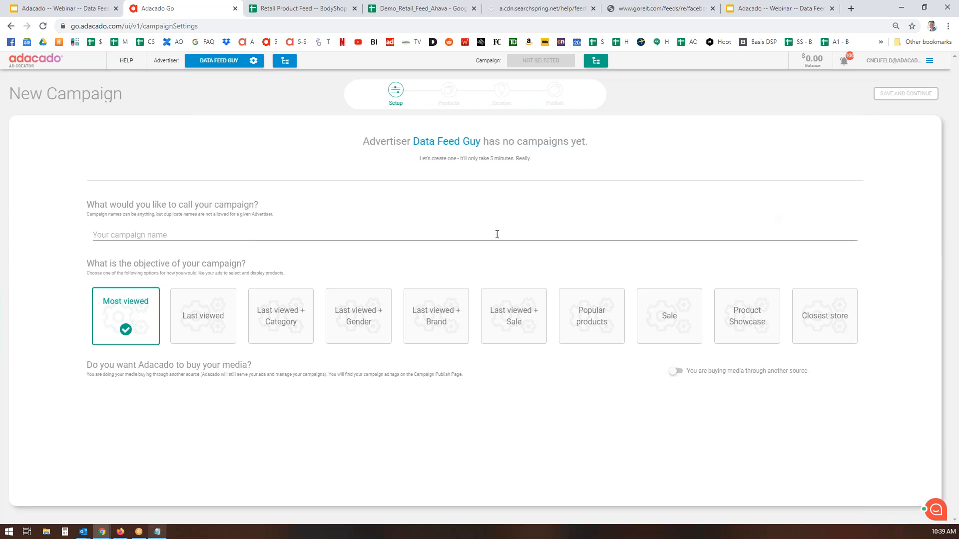
Name the campaign 'Body Shop (filter)', pick the Product Showcase objective, and save and continue
click(205, 236)
text(Bod)
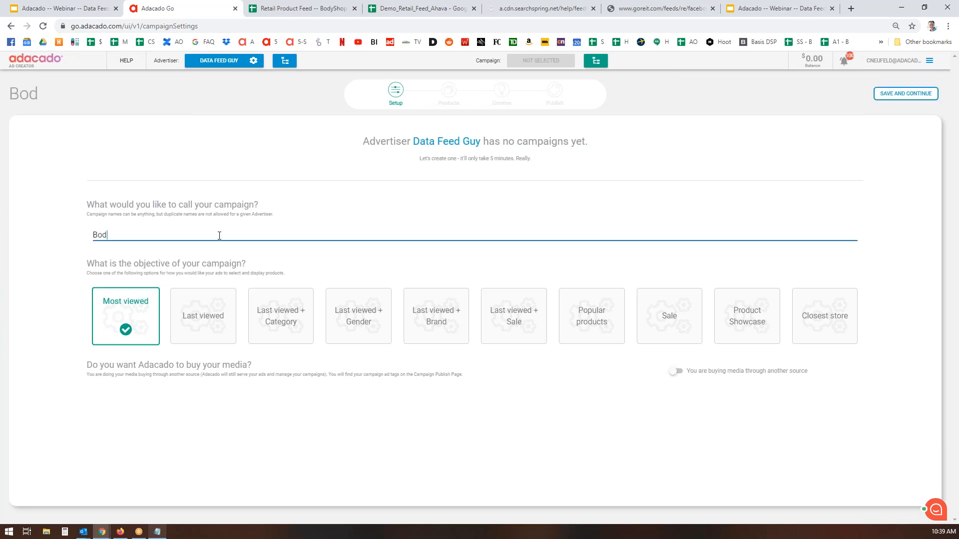
text(y Shop (fi)
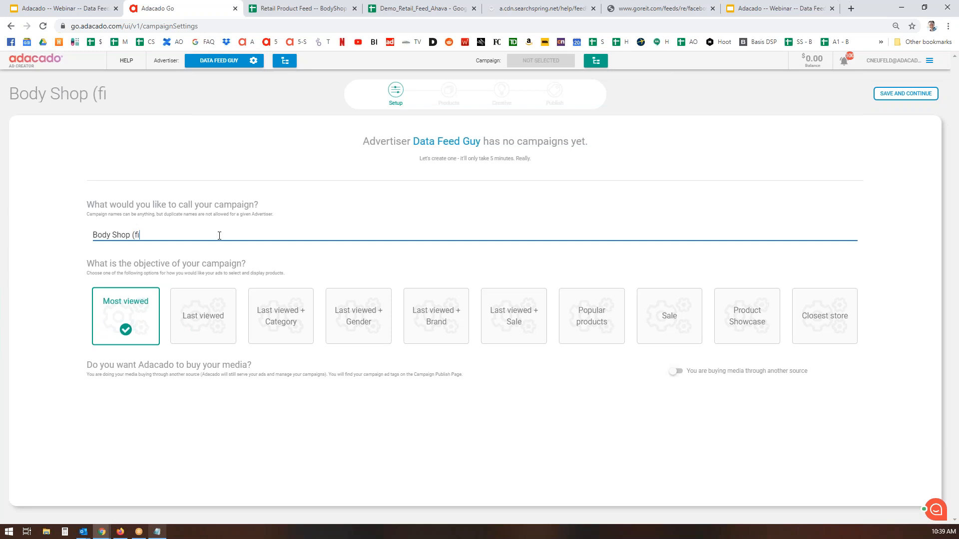
text(lter))
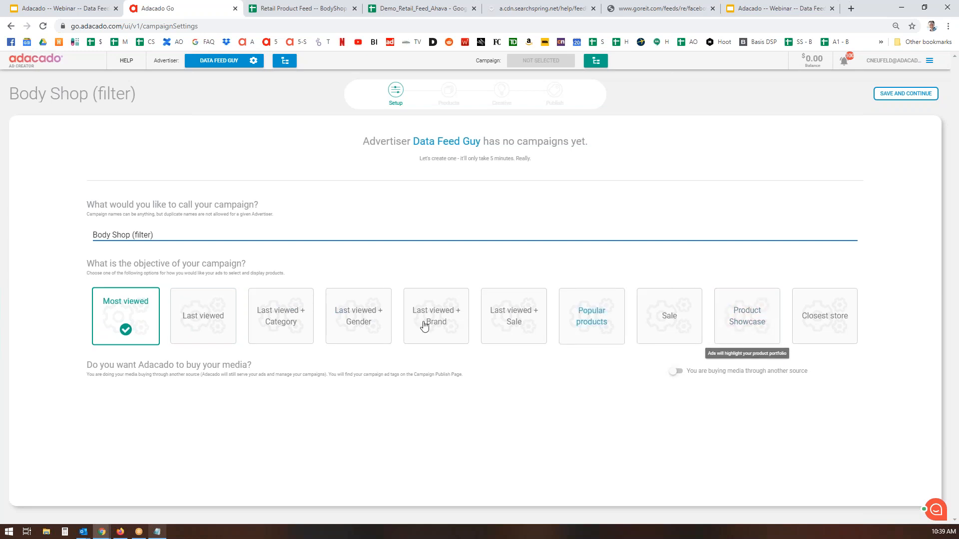
click(202, 320)
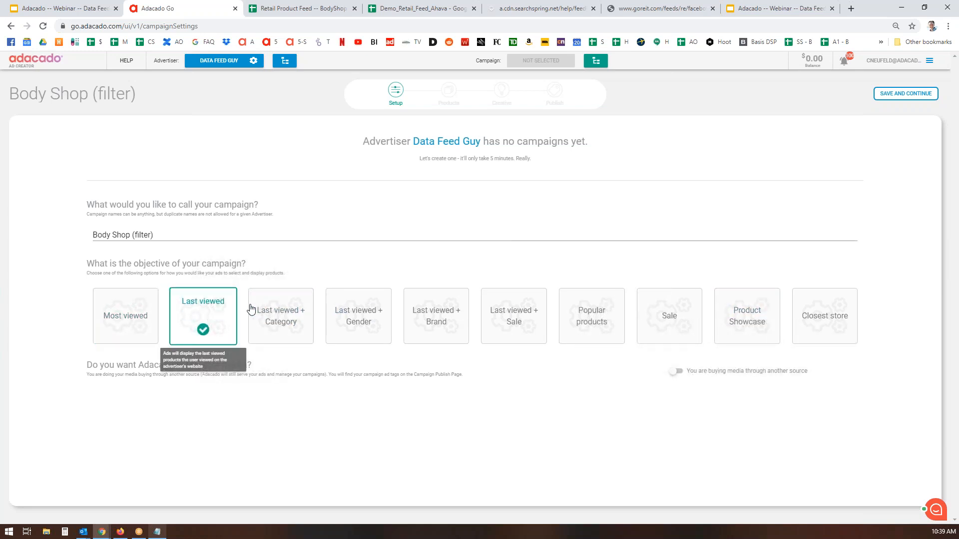
click(746, 317)
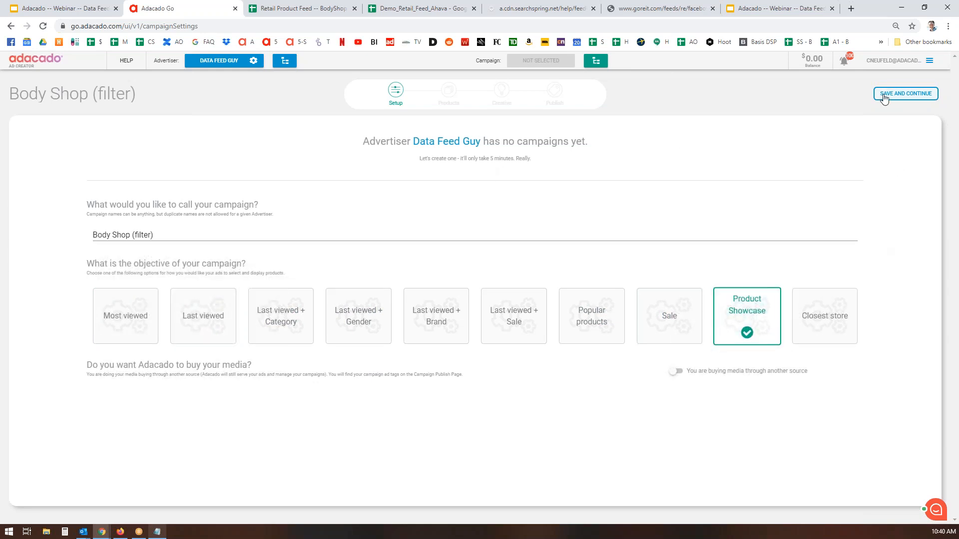
click(901, 95)
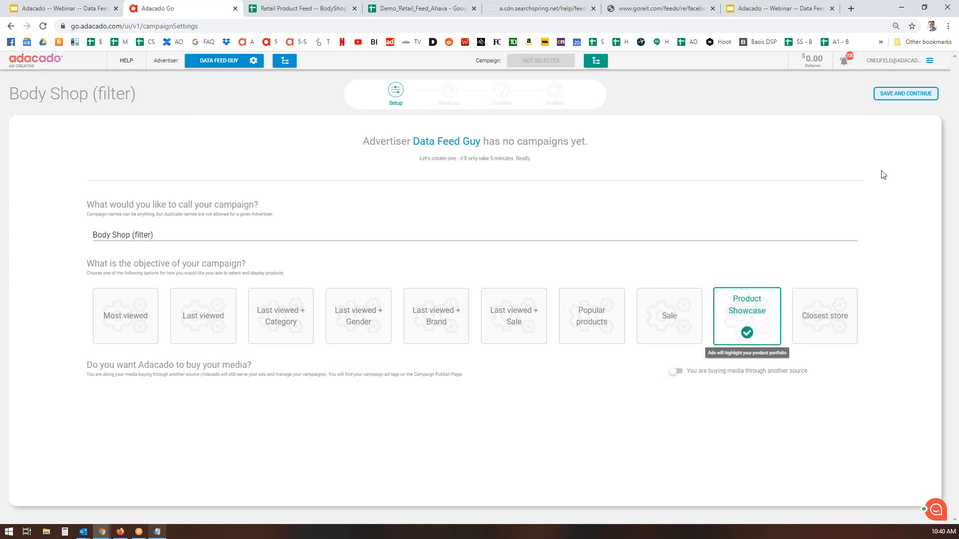
click(914, 98)
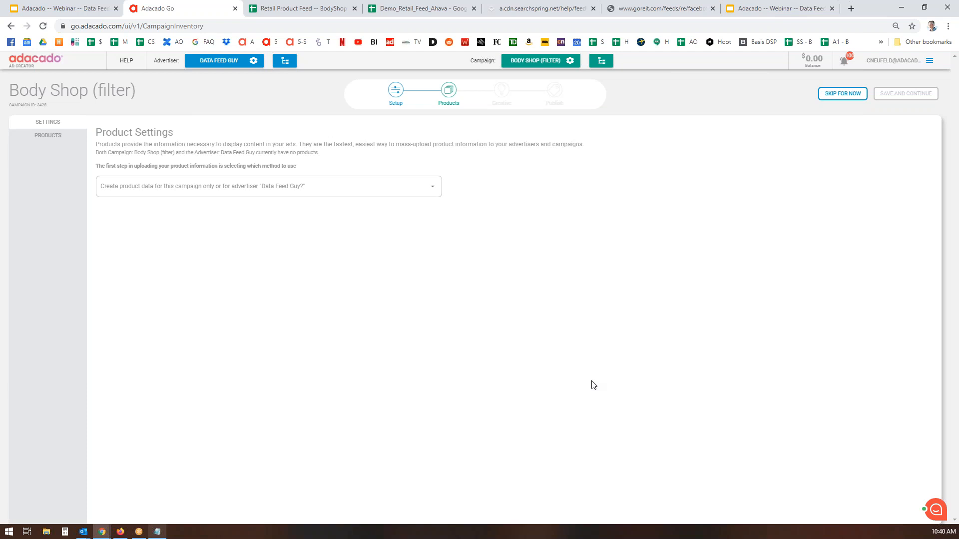
Create products for the Data Feed Guy advertiser, supplied from a CSV datafeed
click(433, 188)
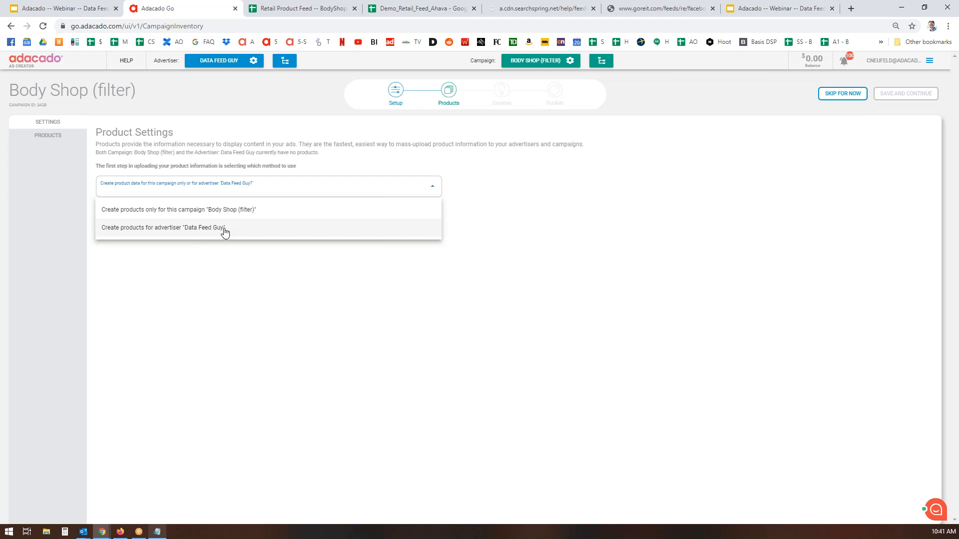
click(215, 231)
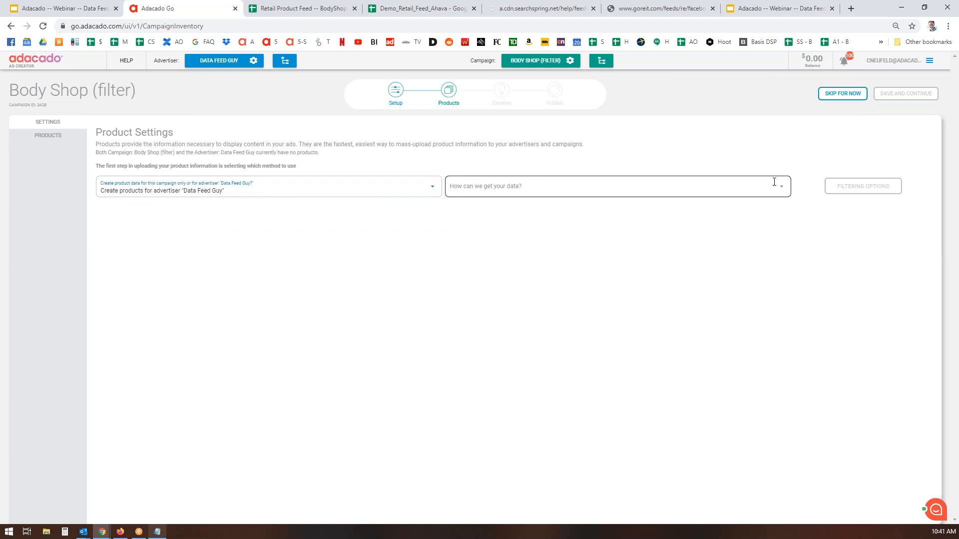
click(497, 186)
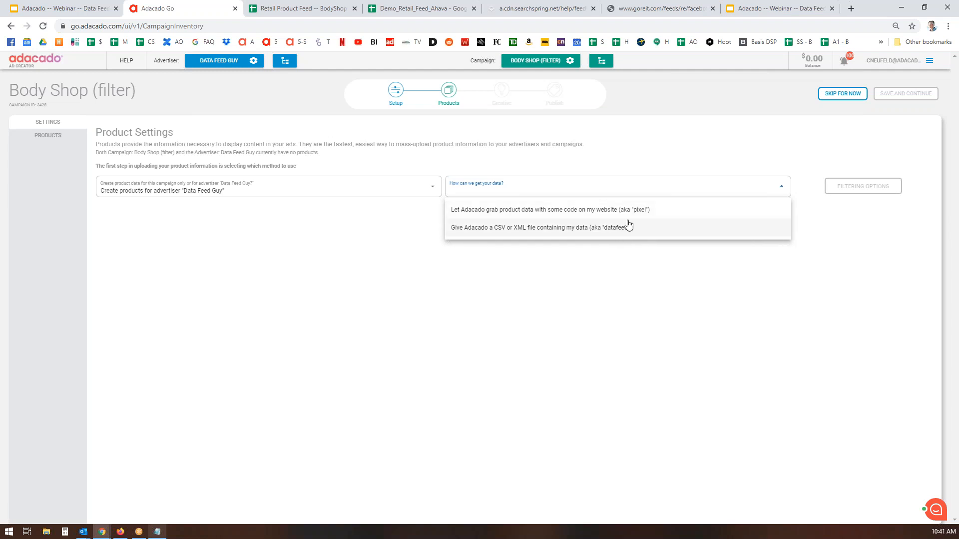
click(568, 230)
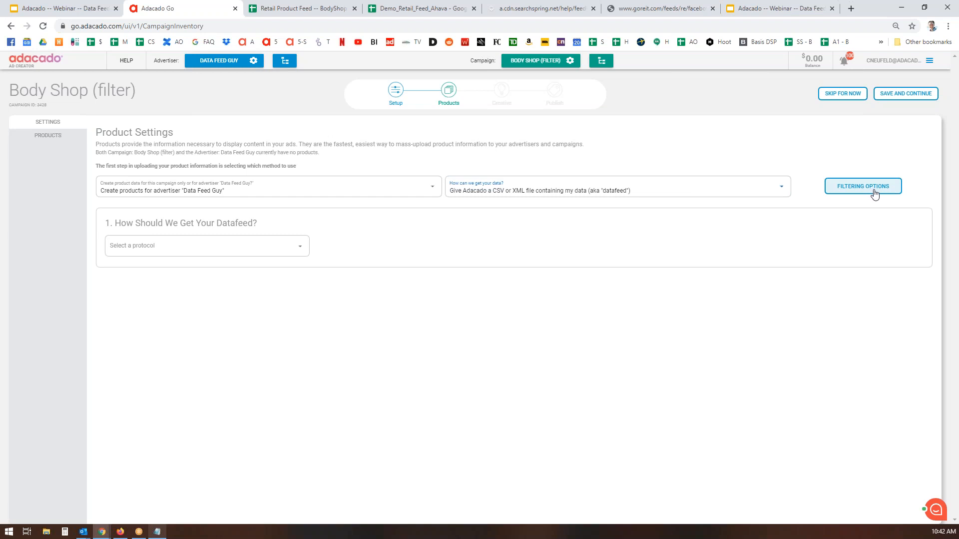
click(394, 3)
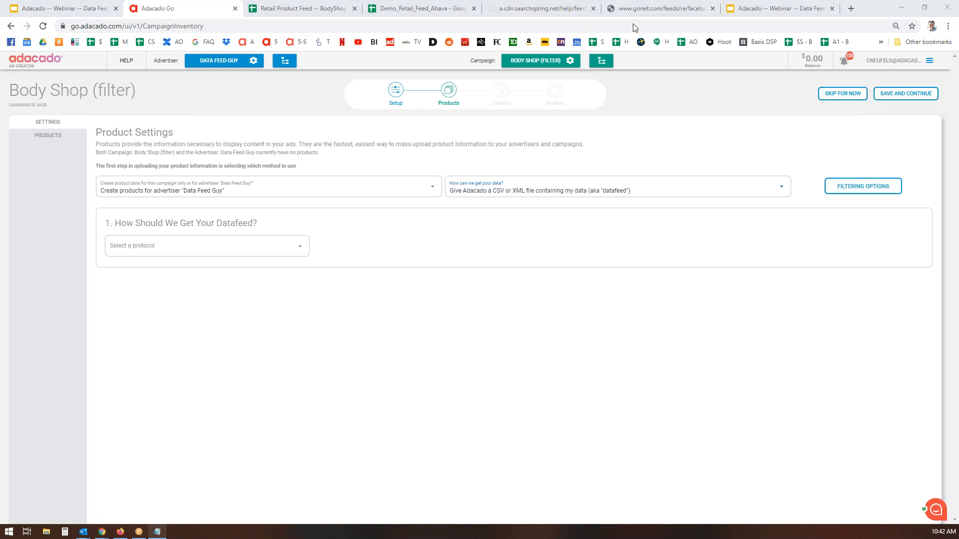
Bring up the BodyShop Sample feed sheet and select values in its Category column
click(307, 9)
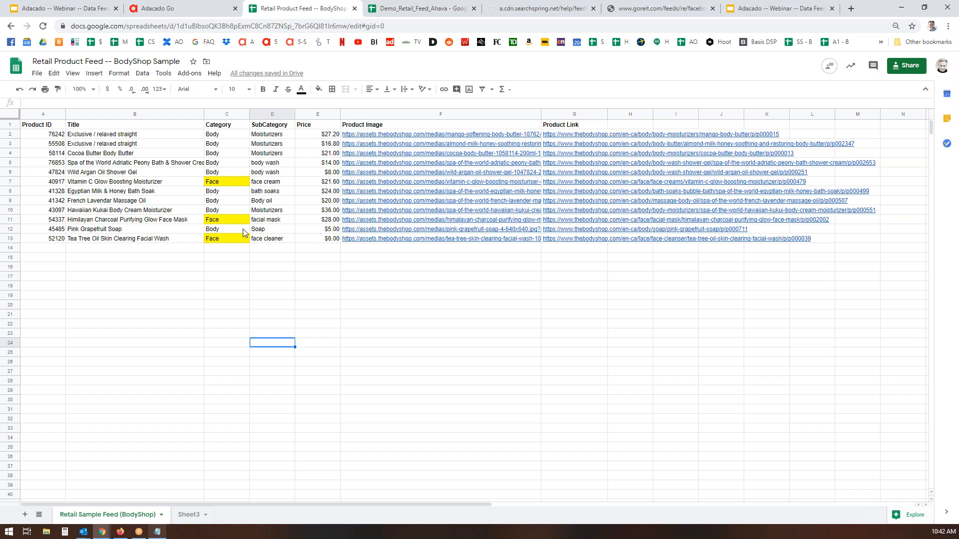
drag(228, 125, 227, 133)
drag(302, 298, 270, 276)
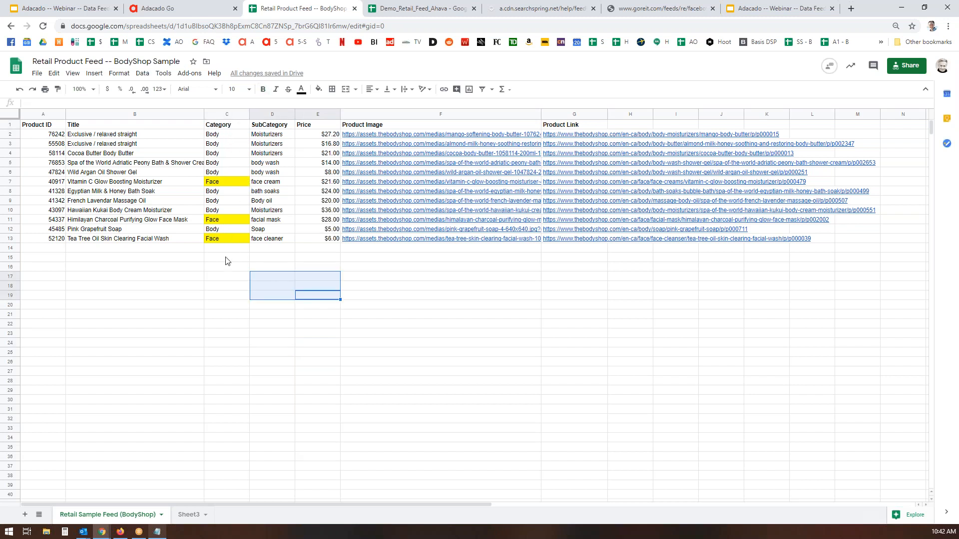
click(199, 270)
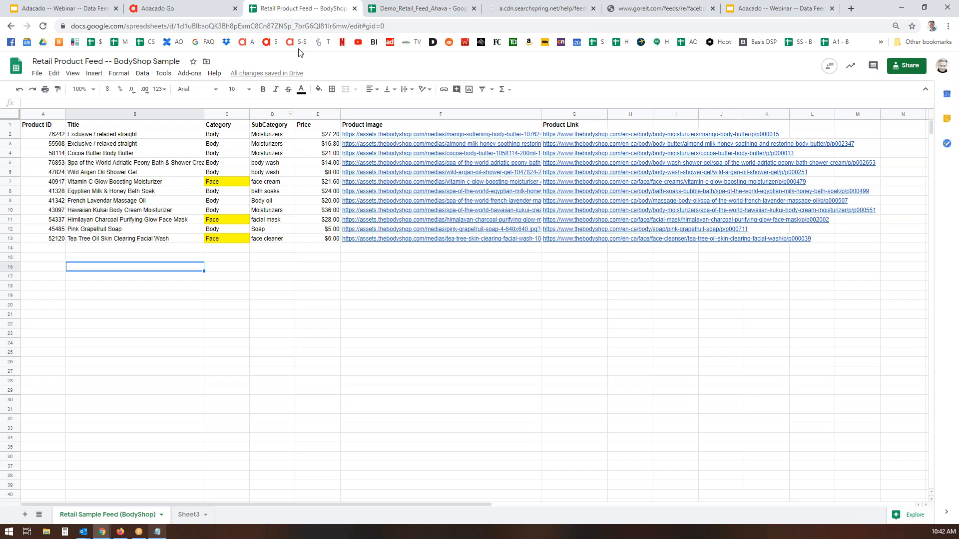
Add a Category filter for Face in the product filtering options and close the Filters dialog
click(190, 9)
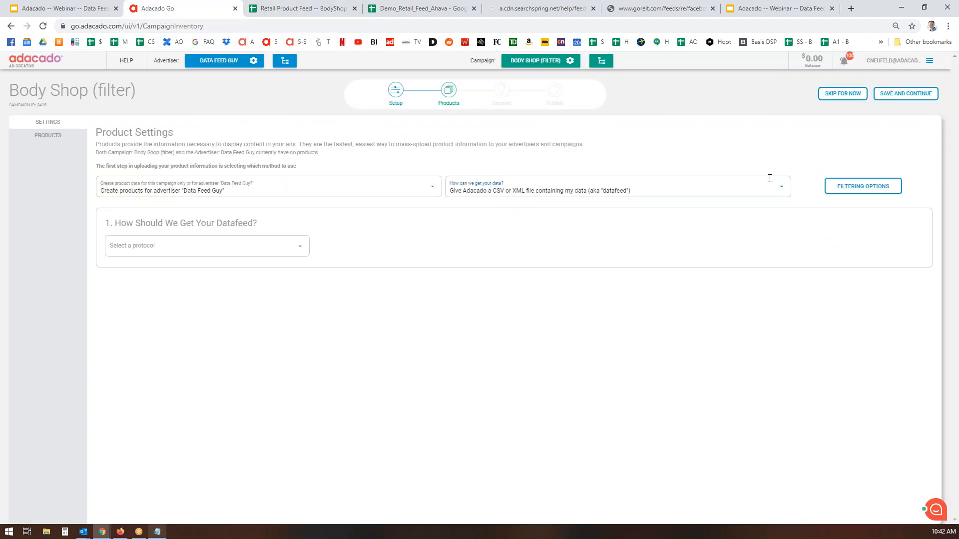
click(856, 191)
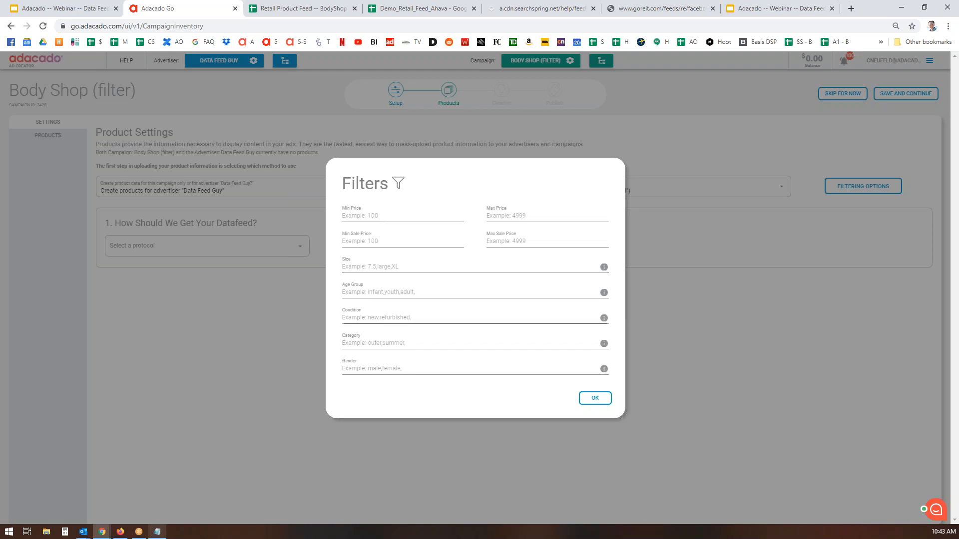
click(389, 344)
text(Face)
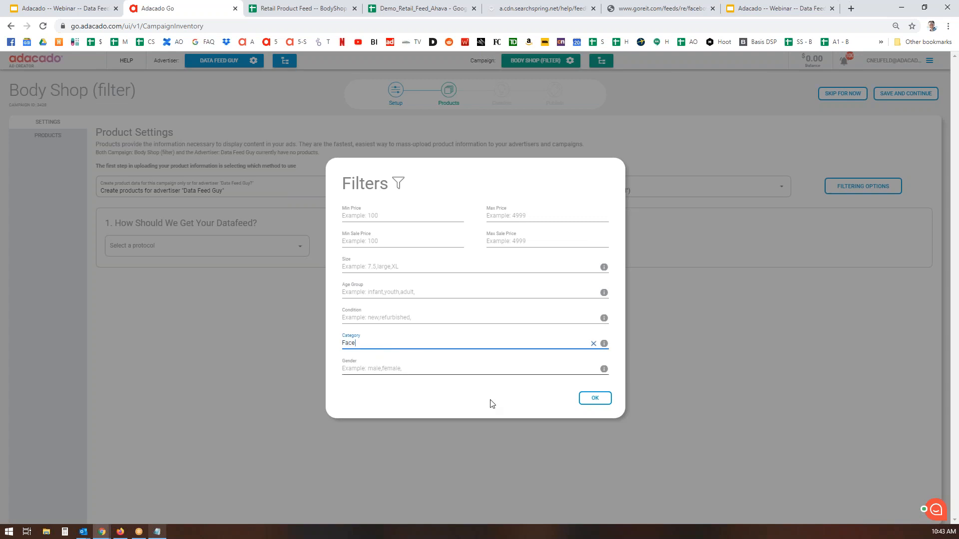
key(Return)
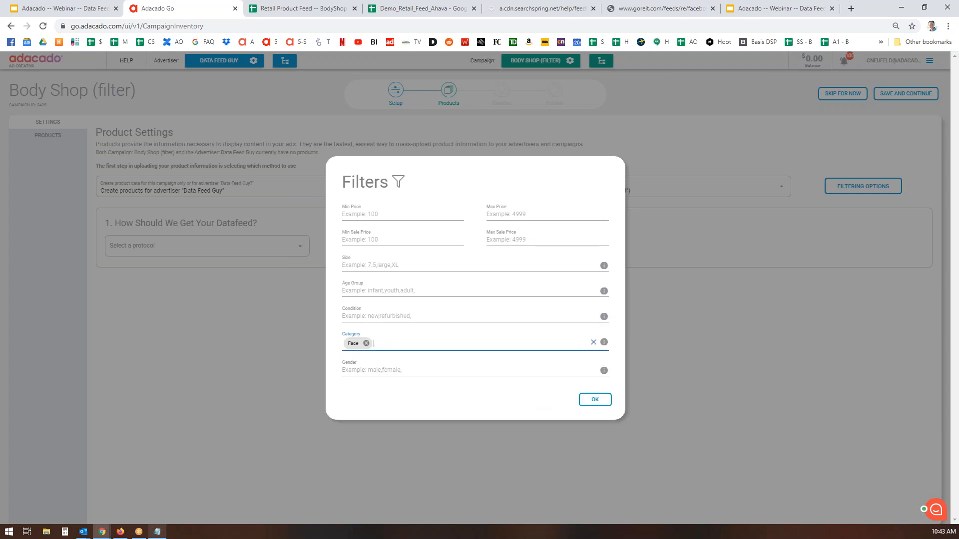
click(603, 399)
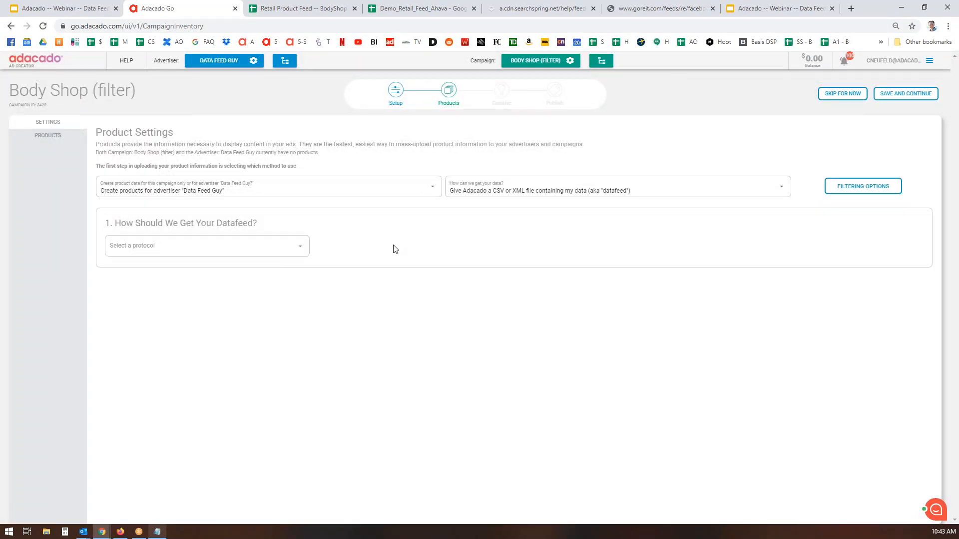
click(846, 195)
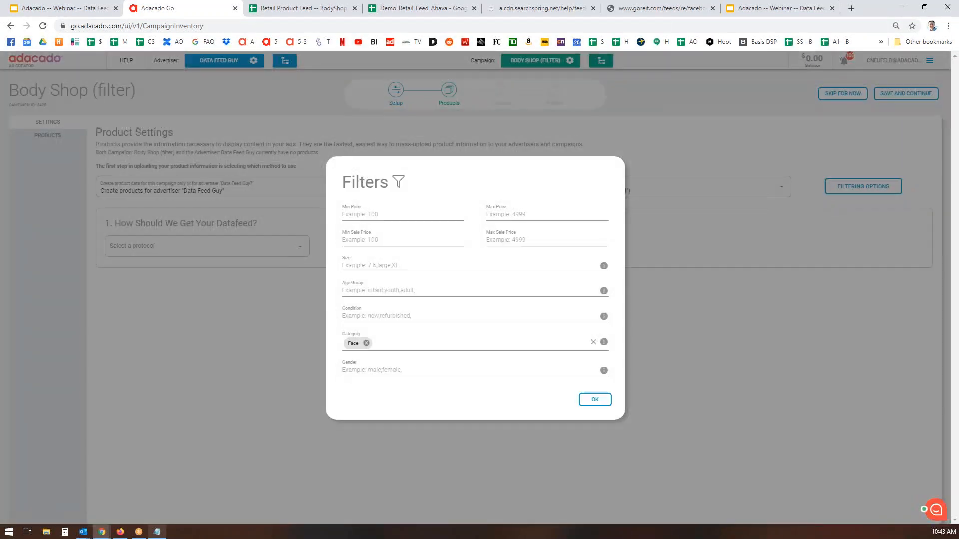
click(595, 399)
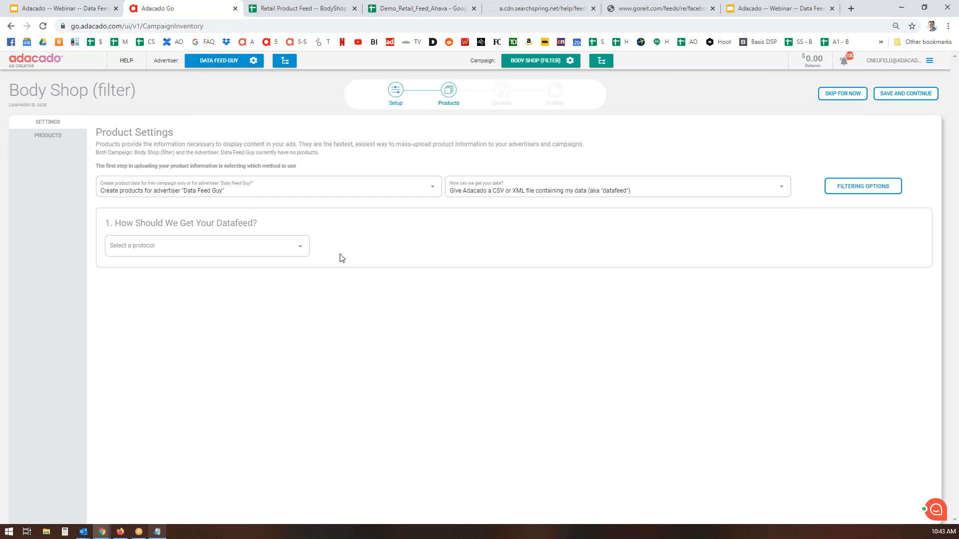
Set the datafeed protocol to HTTP/HTTPs
click(302, 247)
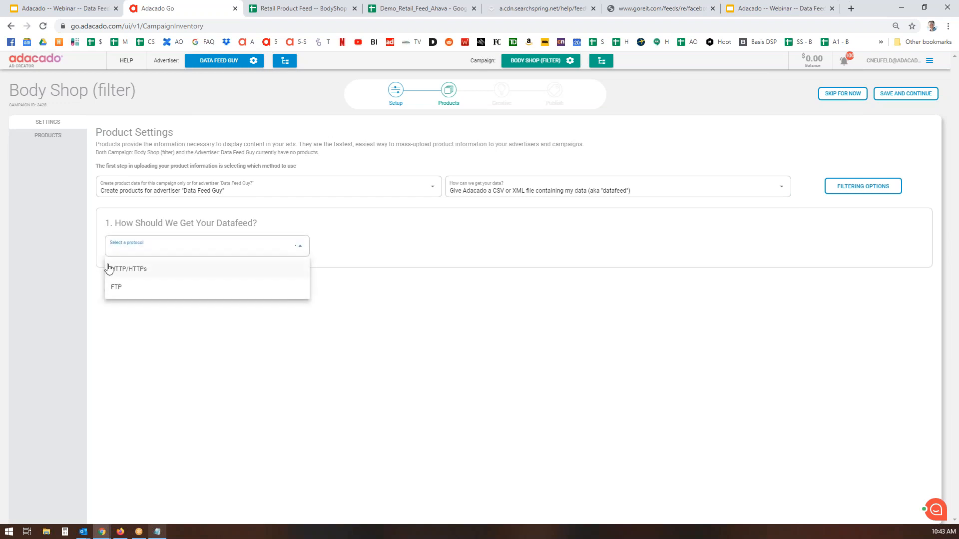
click(146, 272)
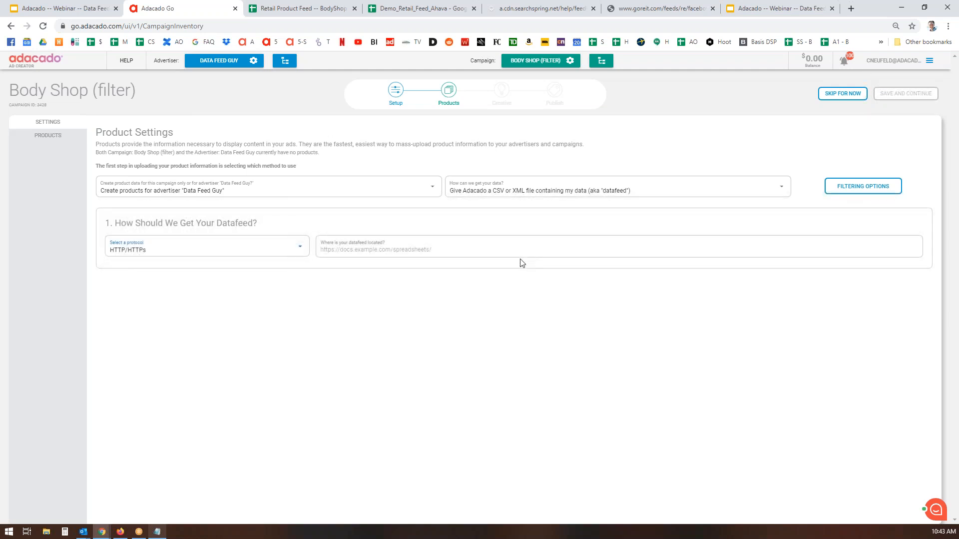
click(299, 248)
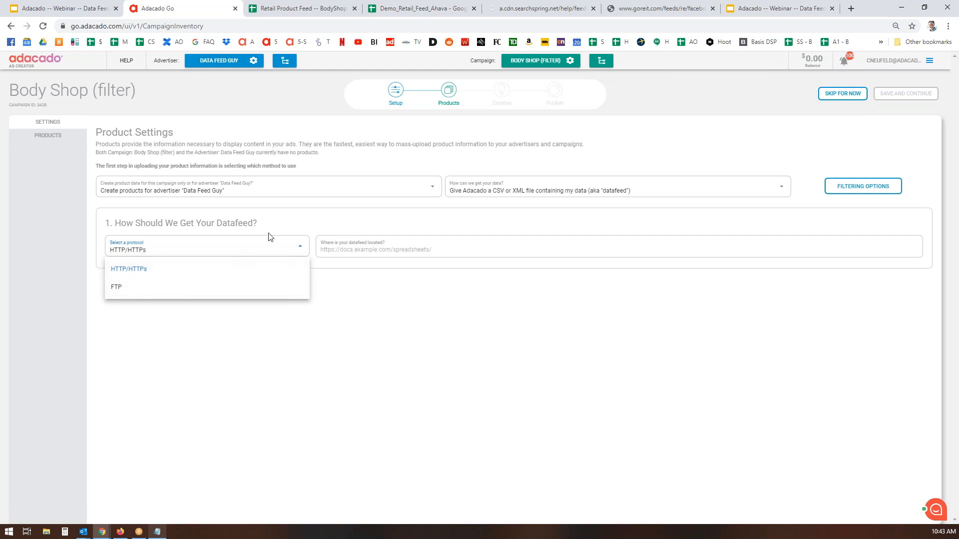
click(374, 250)
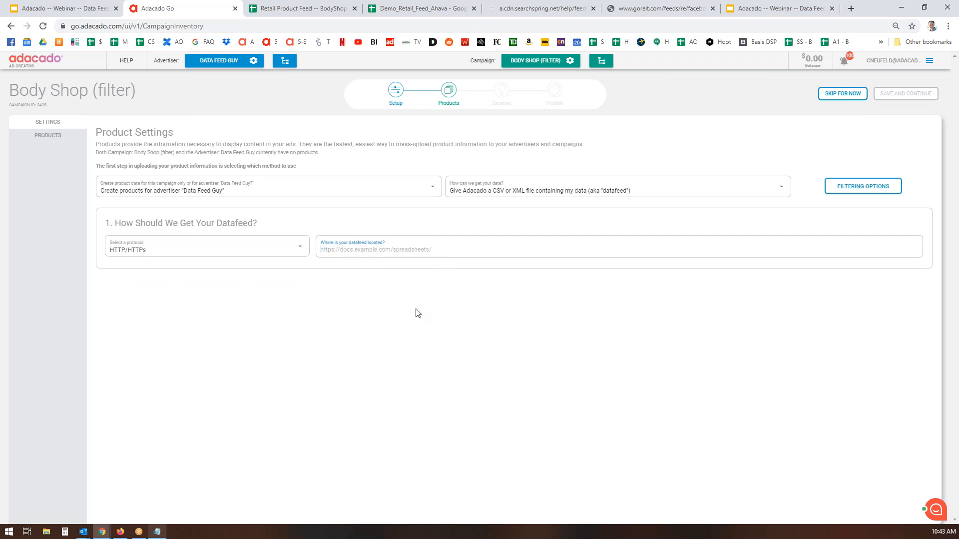
Paste the product feed spreadsheet's URL as the datafeed location and fetch a sample
click(303, 9)
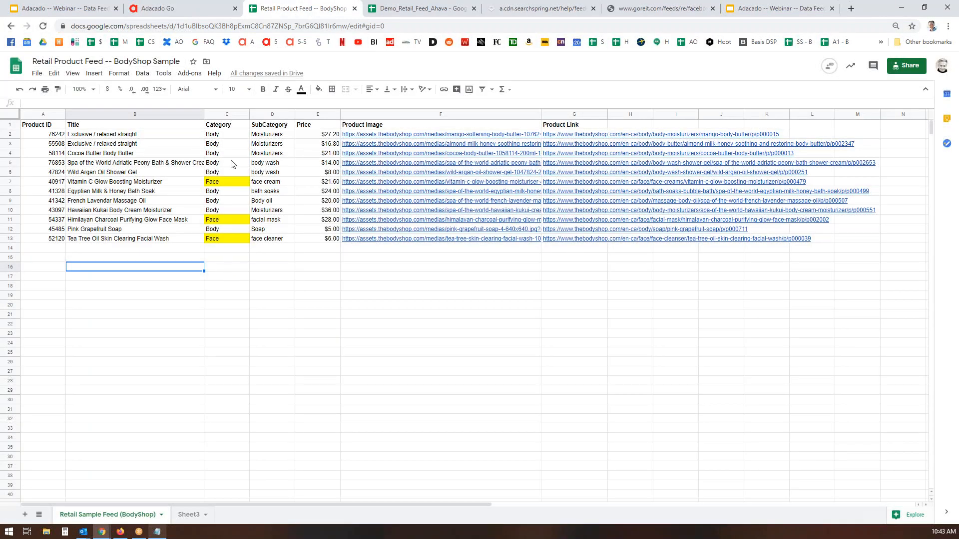
click(416, 28)
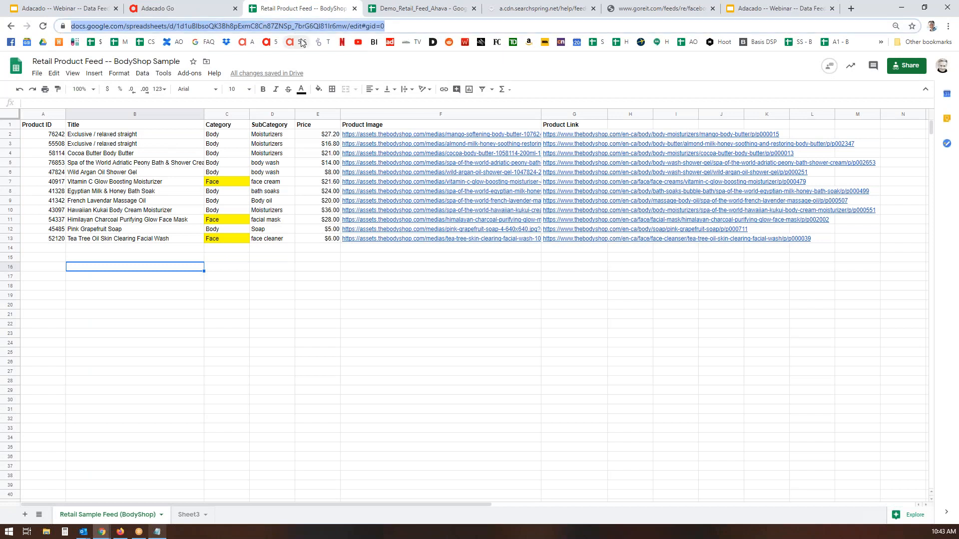
click(186, 9)
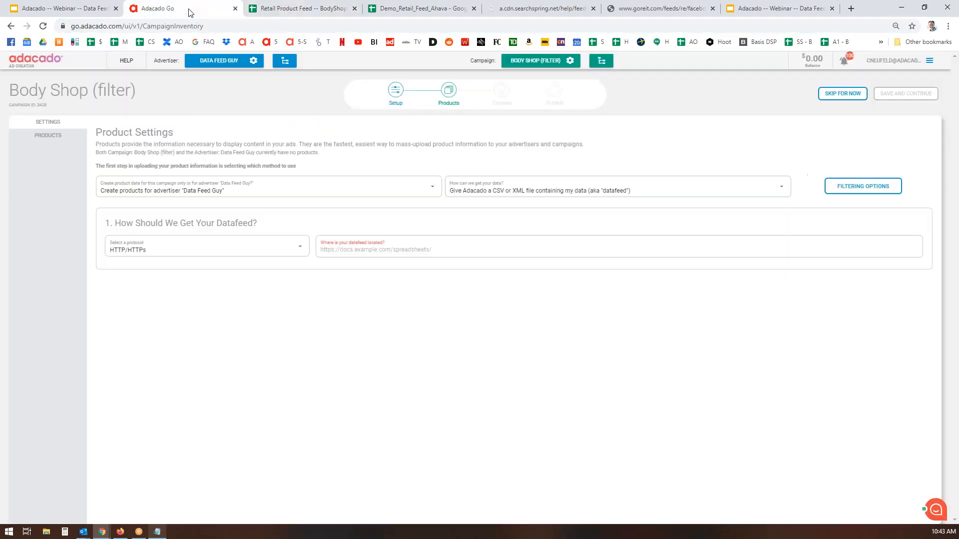
click(513, 251)
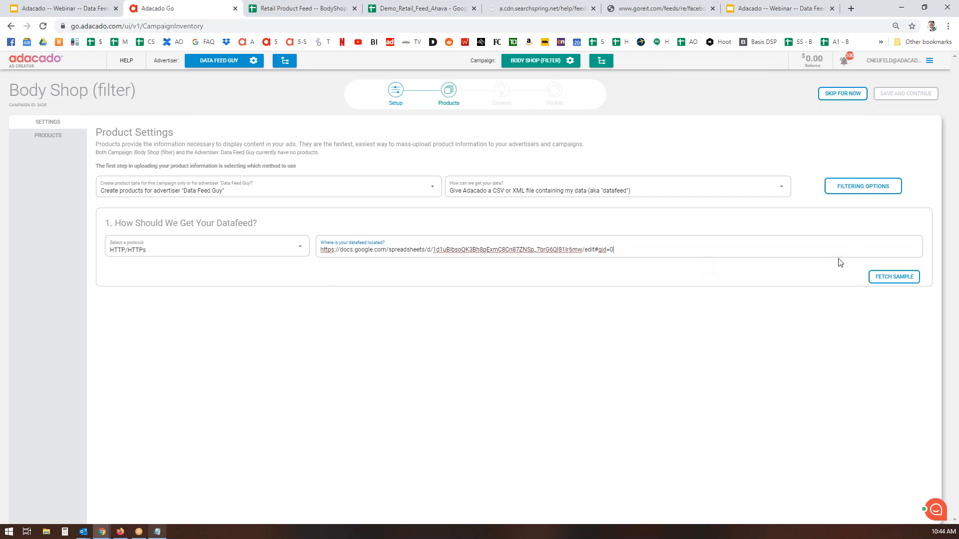
click(899, 277)
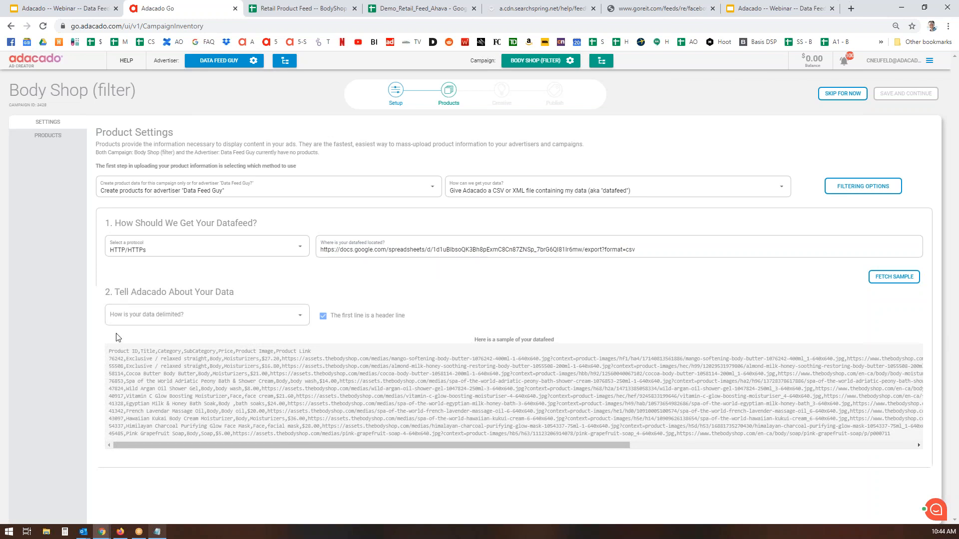
click(302, 313)
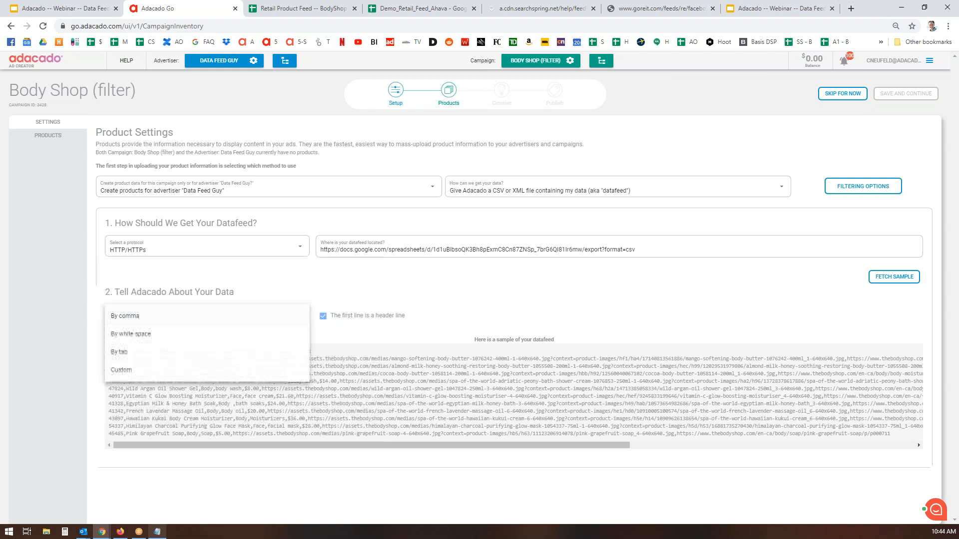
Set the data delimiter to By comma and review the automapped fields
click(133, 317)
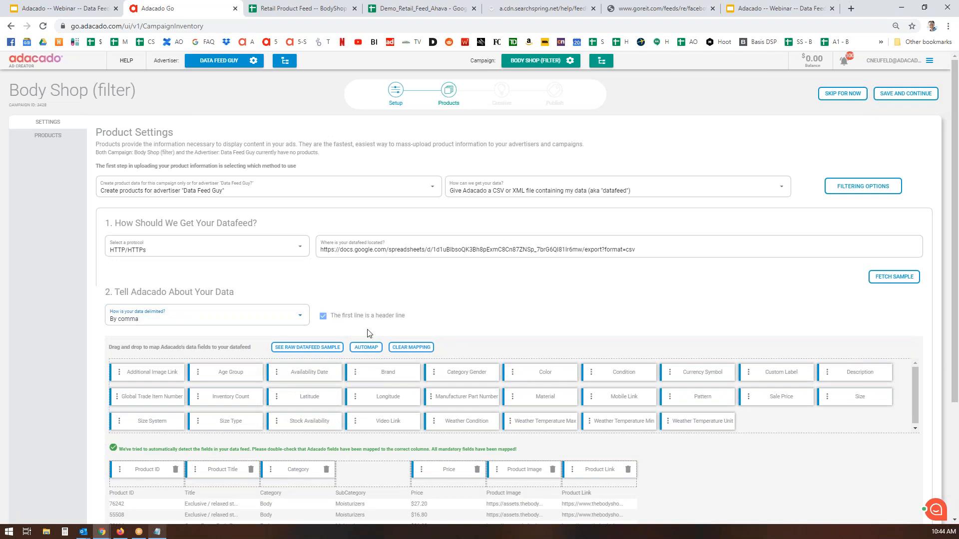
scroll(668, 304, down, 3)
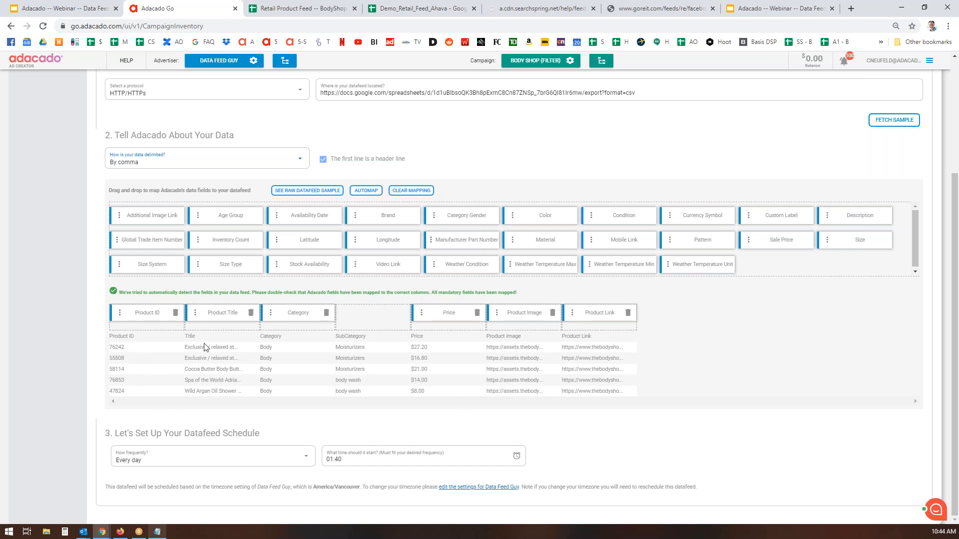
click(301, 9)
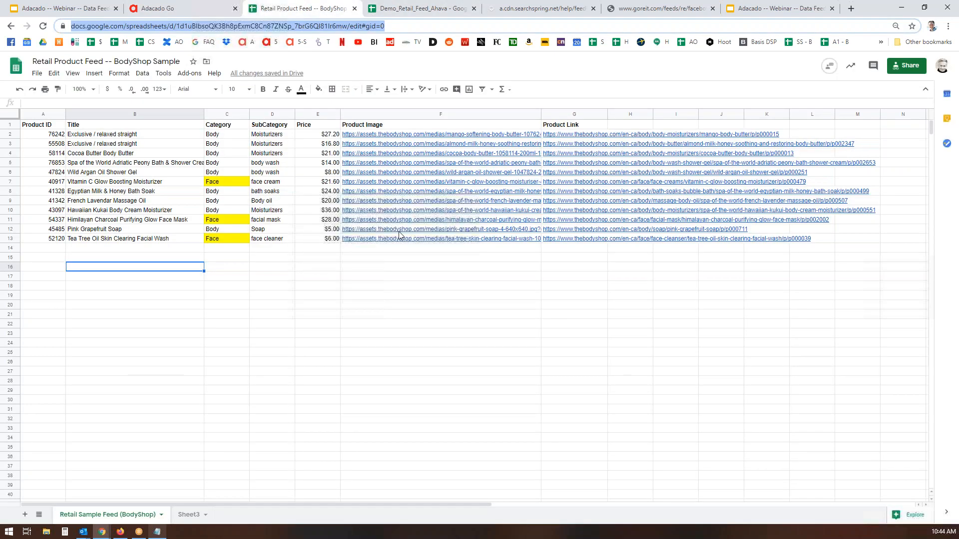
Return from the spreadsheet to the Adacado data-mapping page
click(197, 9)
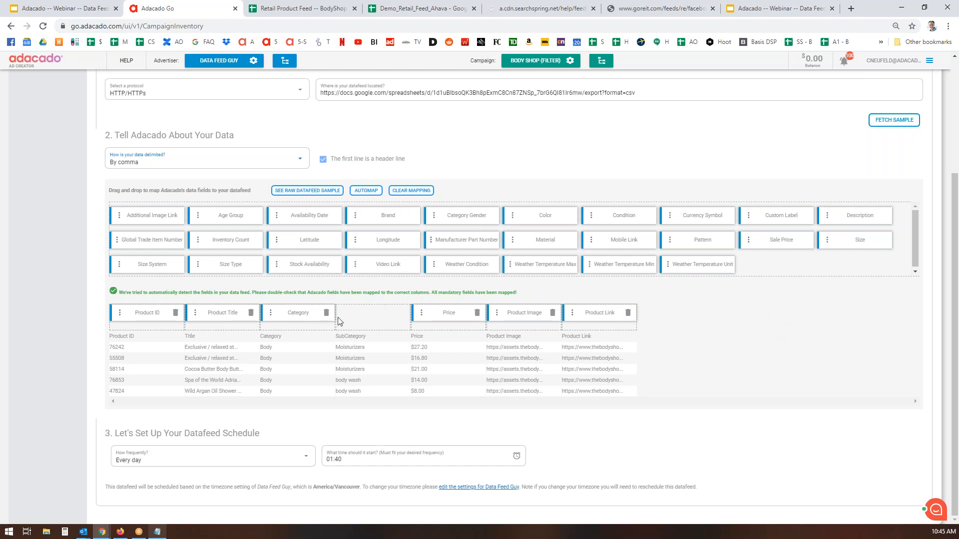
Remap the Price and Product Link fields onto their matching feed columns
click(478, 314)
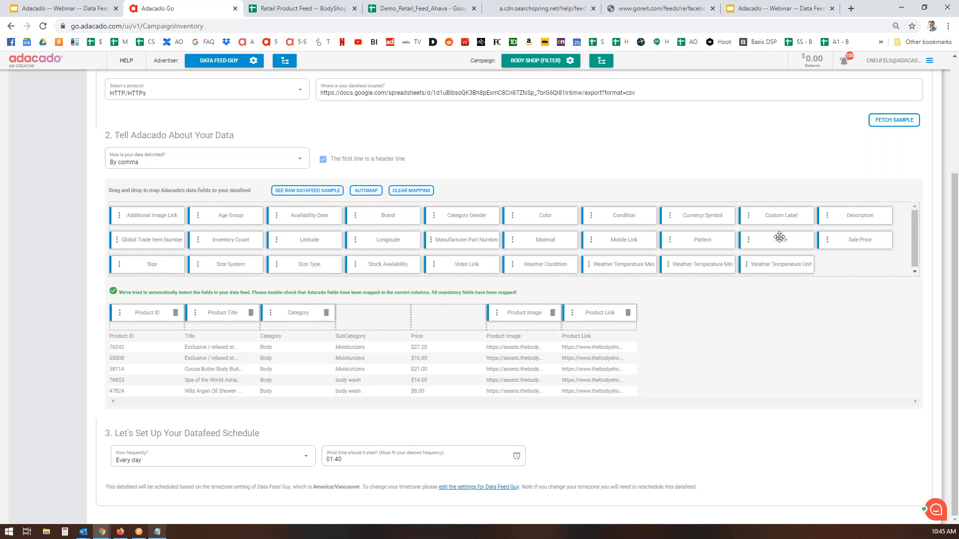
drag(780, 240, 452, 316)
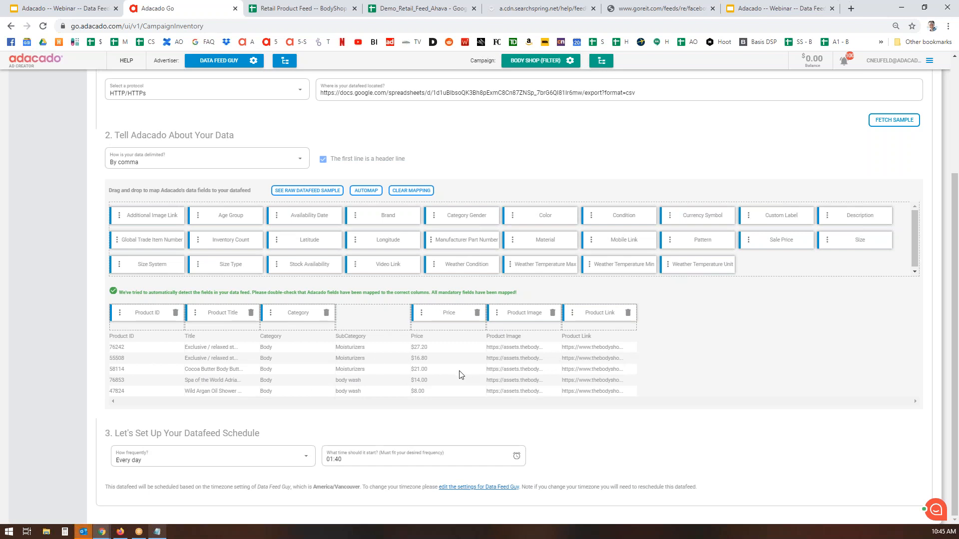
click(628, 313)
scroll(800, 350, up, 2)
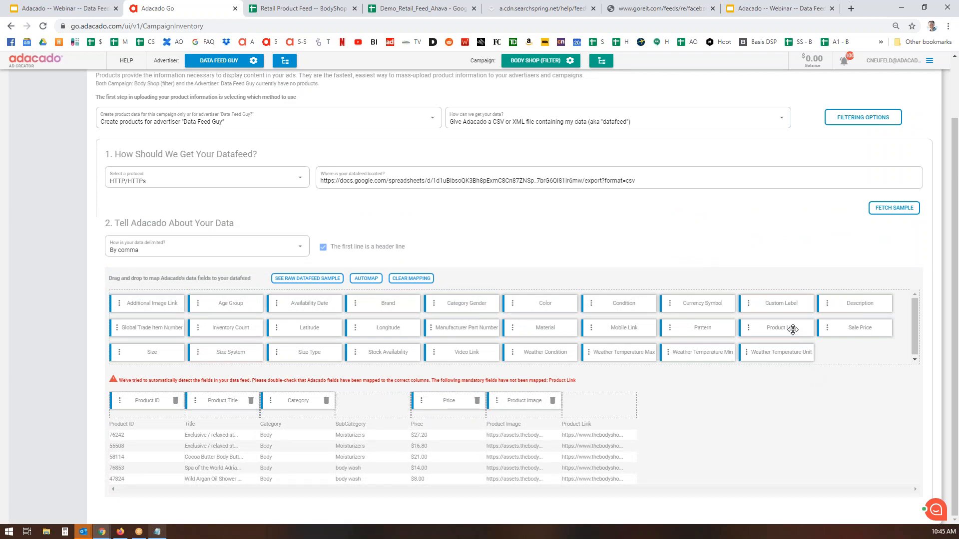
drag(793, 330, 610, 404)
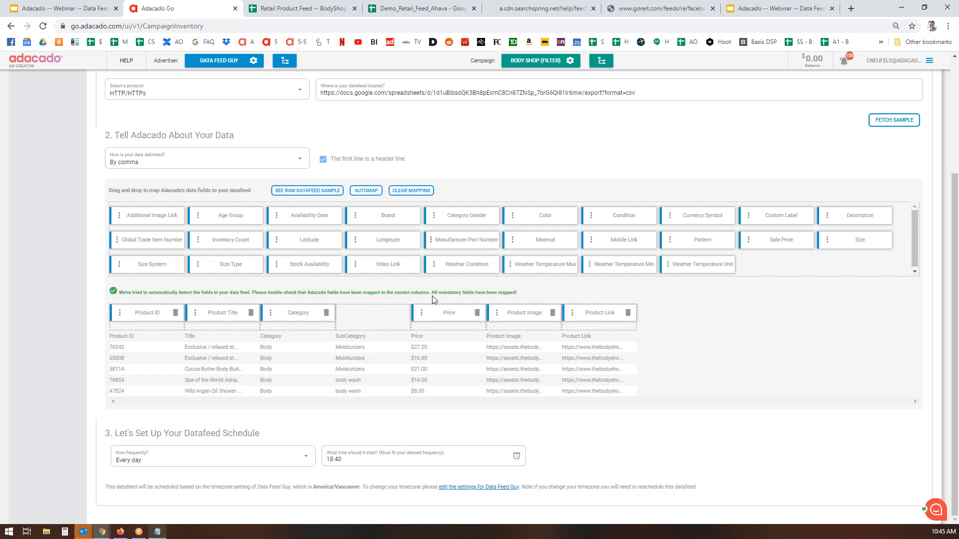
scroll(432, 302, up, 3)
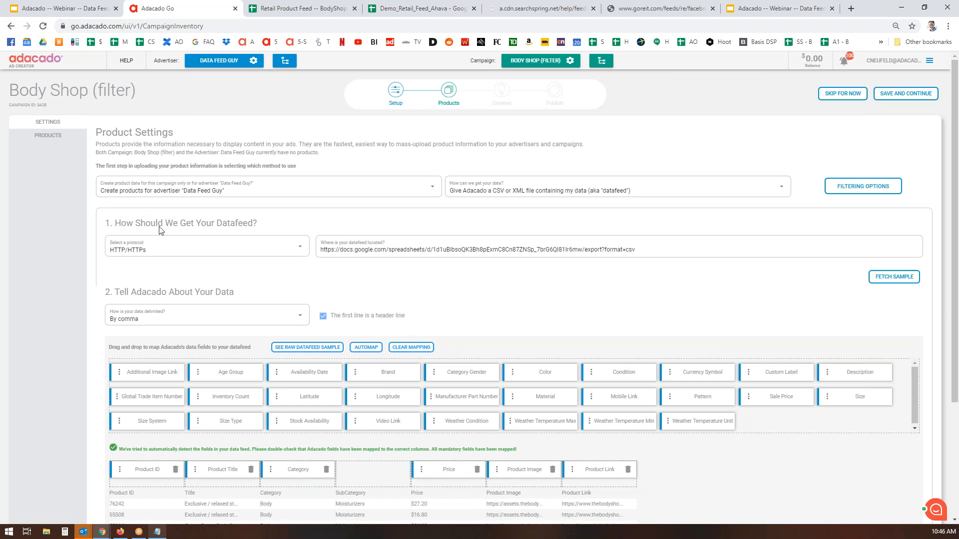
scroll(606, 302, down, 2)
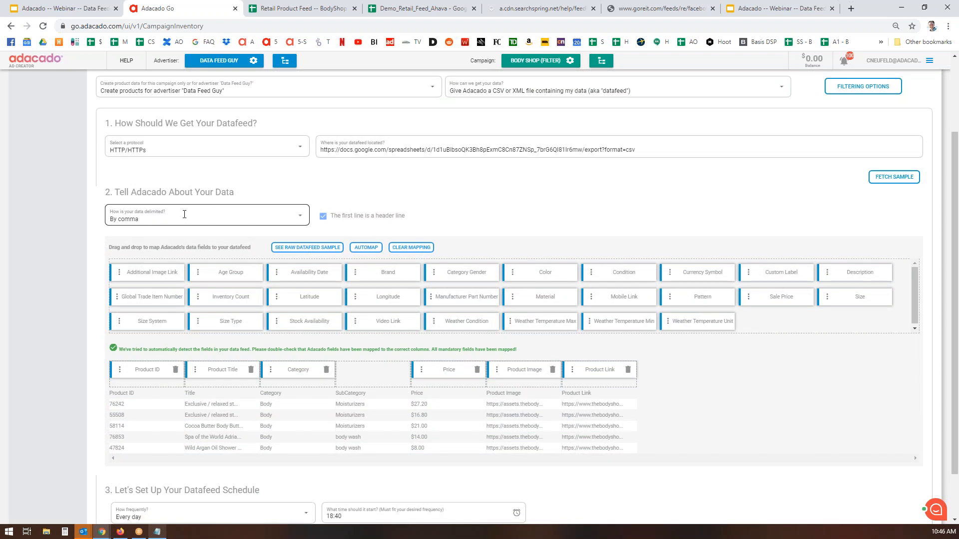
scroll(682, 209, down, 1)
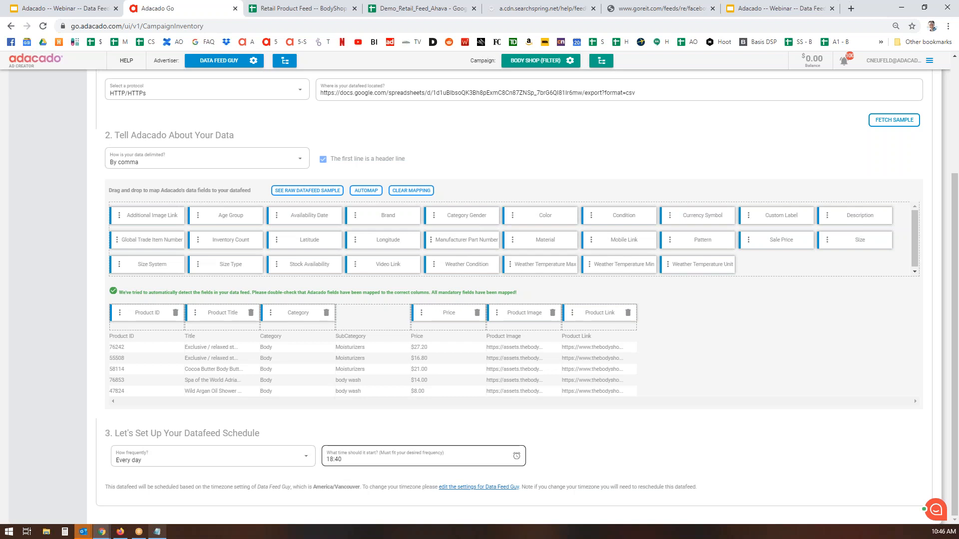
Set the feed start time to 12:10 AM (00:10)
click(378, 460)
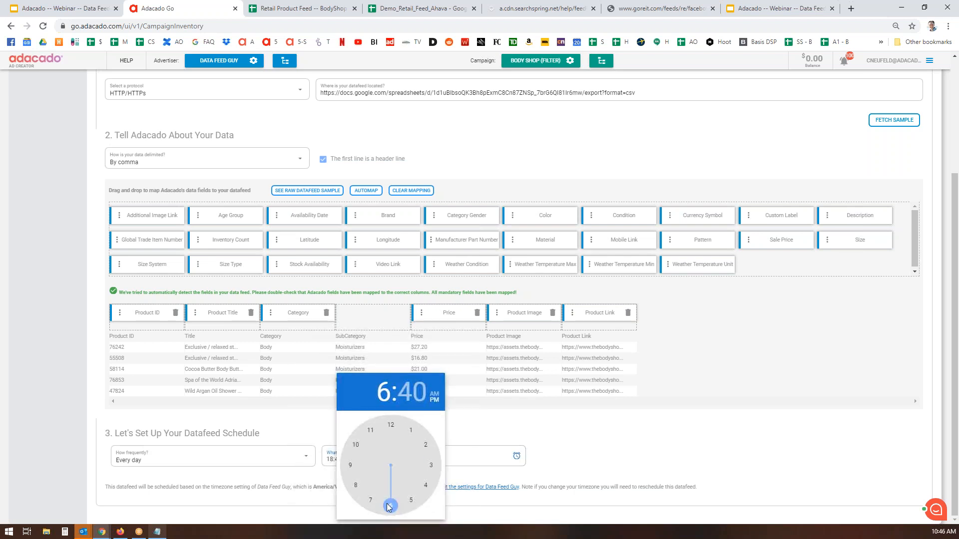
drag(389, 507, 390, 425)
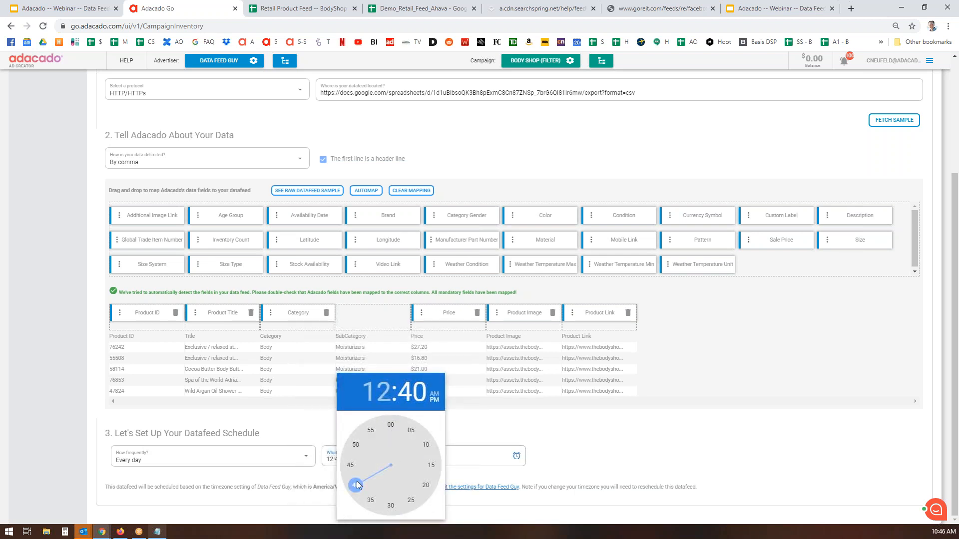
drag(389, 451, 430, 451)
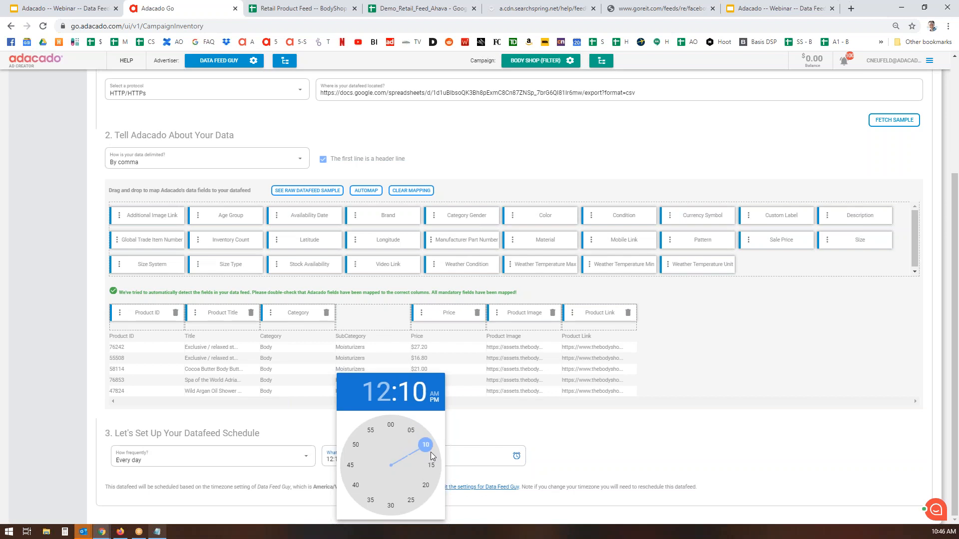
click(435, 395)
click(619, 428)
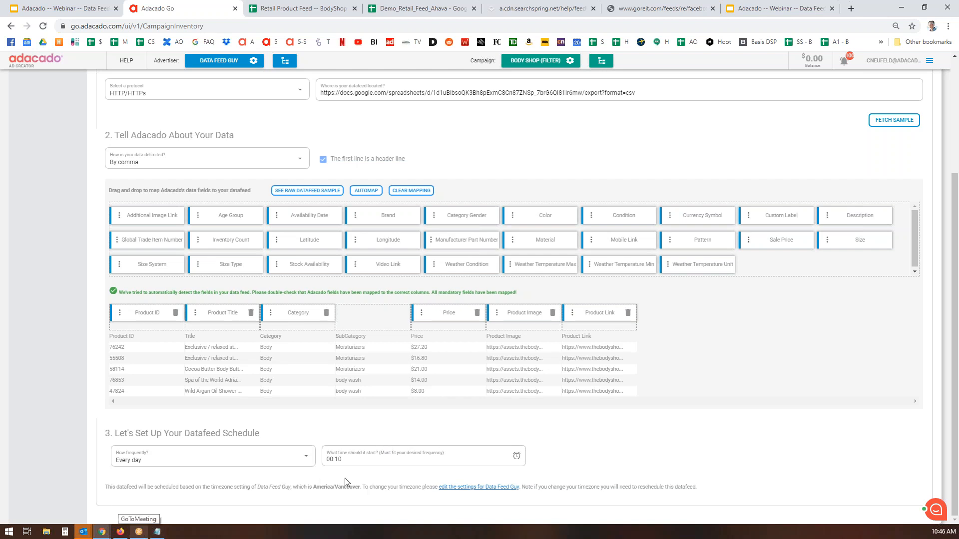
Schedule the feed to refresh every hour and save the product settings
click(308, 457)
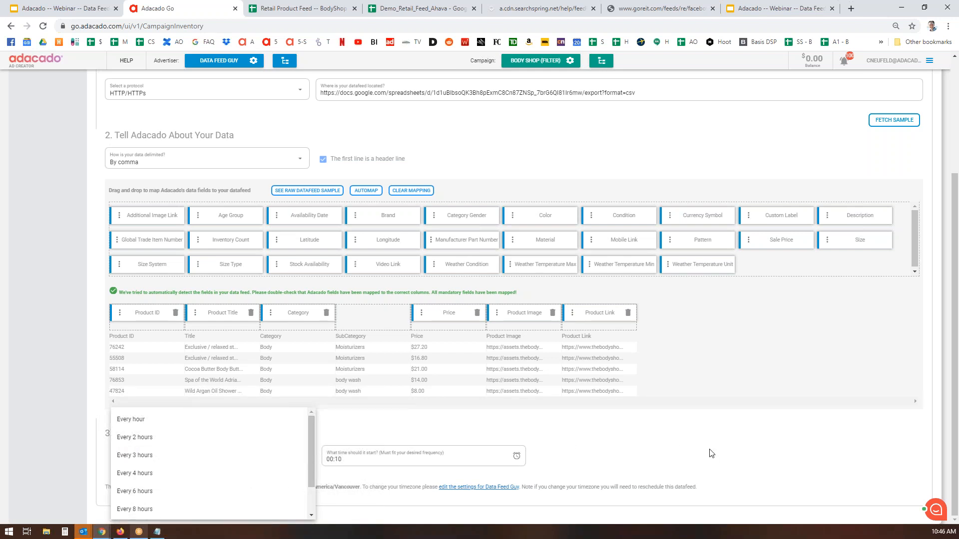
click(138, 422)
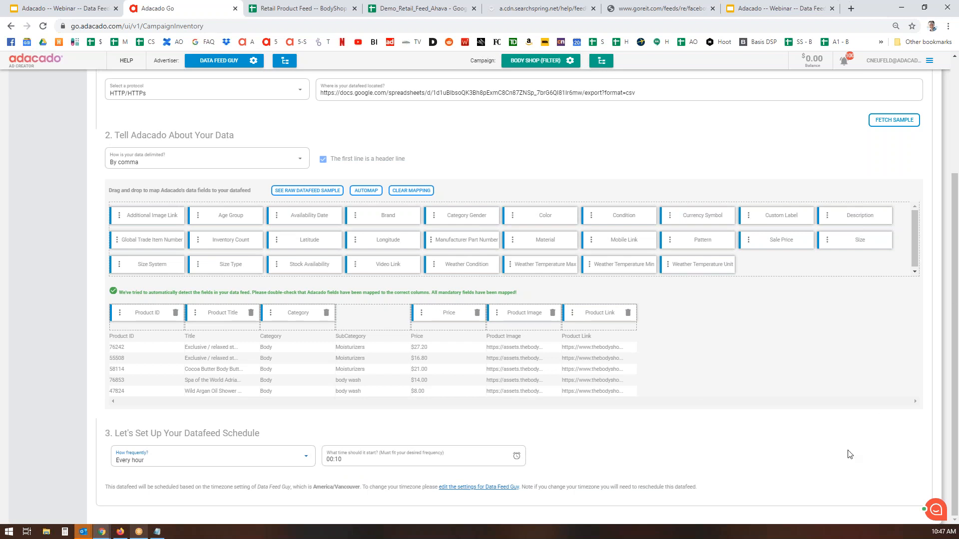
scroll(871, 448, up, 4)
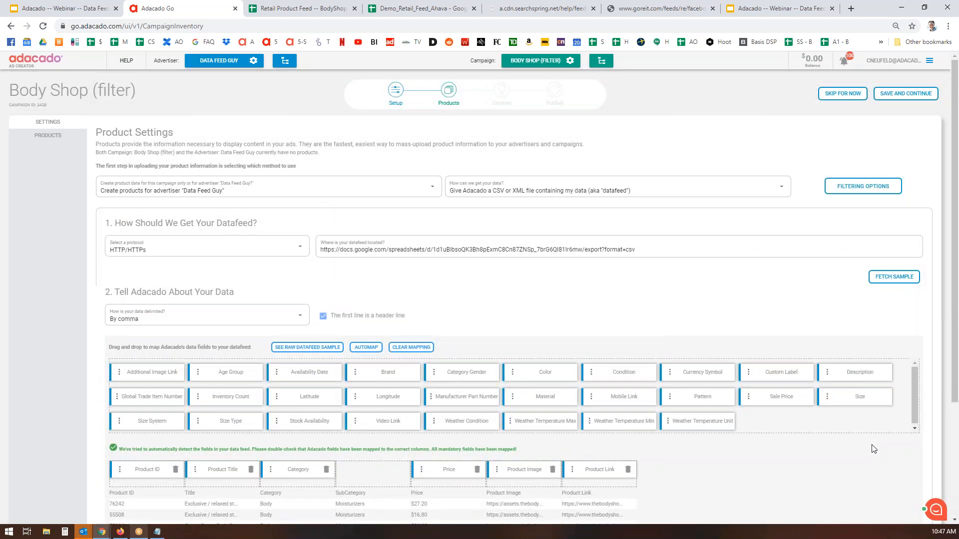
click(909, 96)
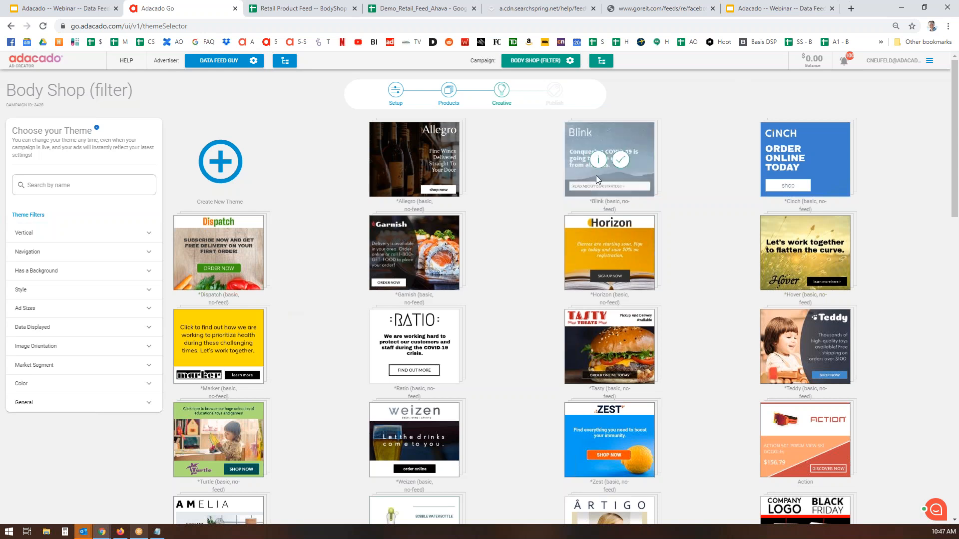
Select and save the Artigo theme from the theme gallery for the Body Shop (filter) ads
mouse_move(610, 203)
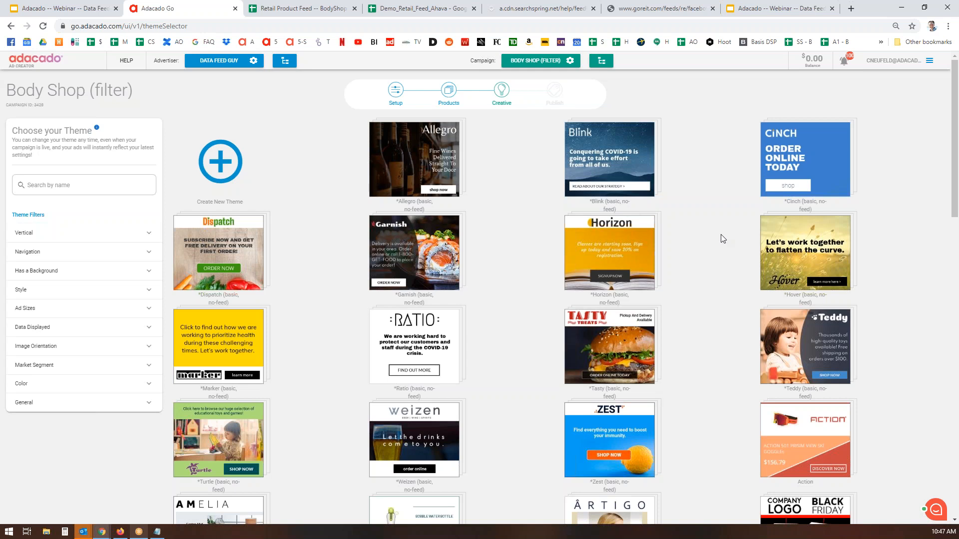
scroll(721, 234, down, 1)
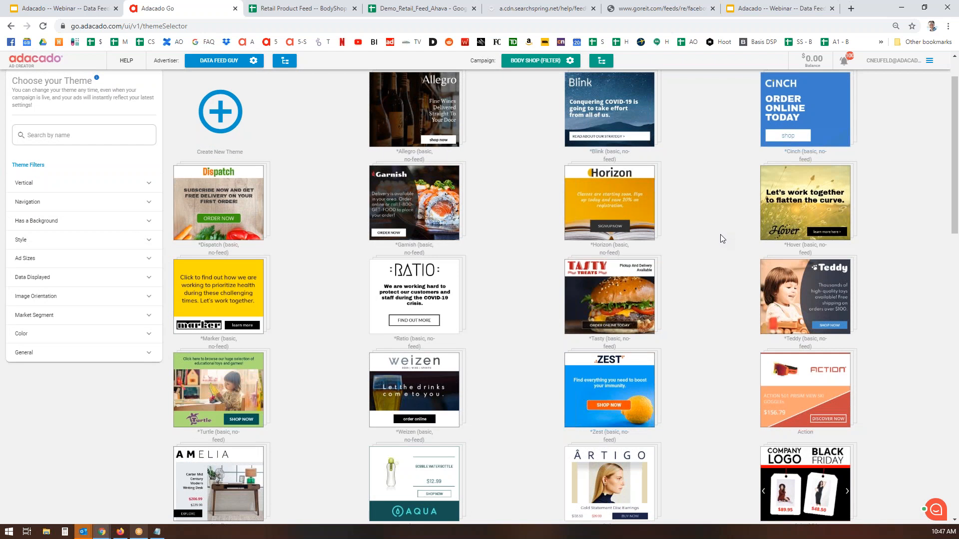
scroll(720, 235, down, 7)
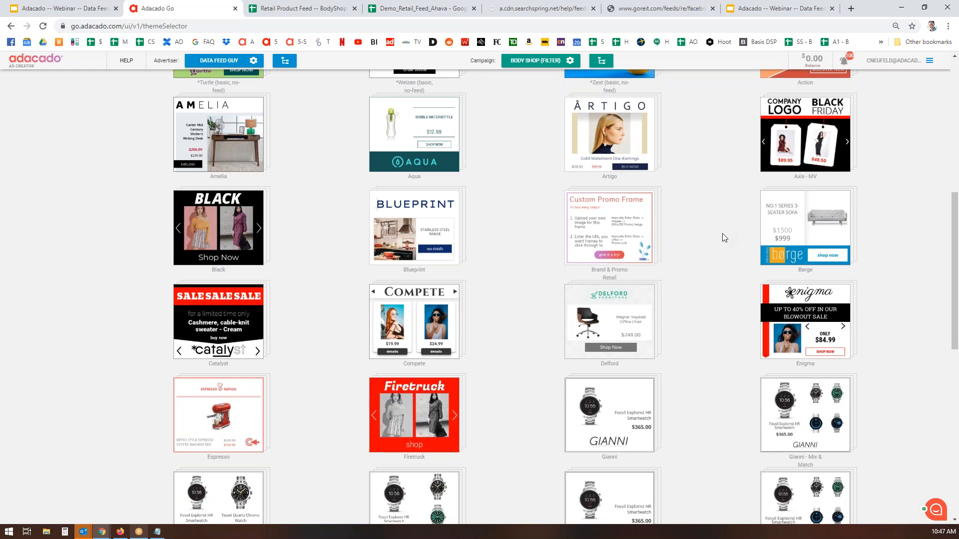
scroll(724, 237, up, 1)
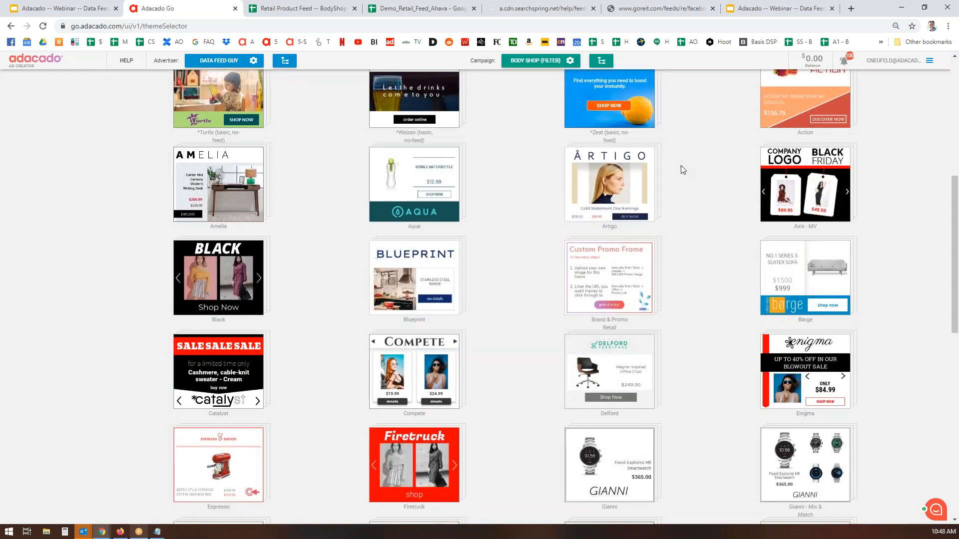
mouse_move(629, 185)
click(620, 185)
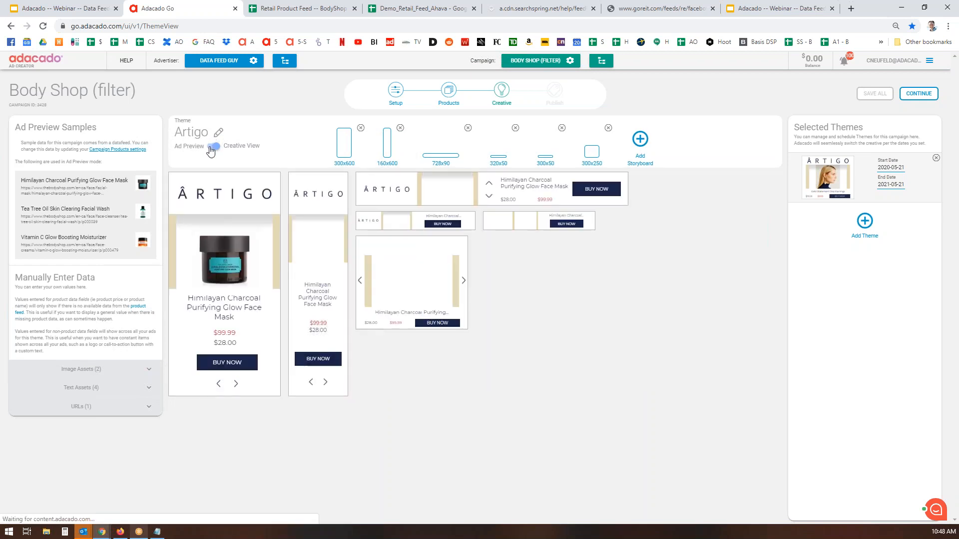
Turn on Ad Preview and upload The Body Shop logo as the company logo
click(213, 147)
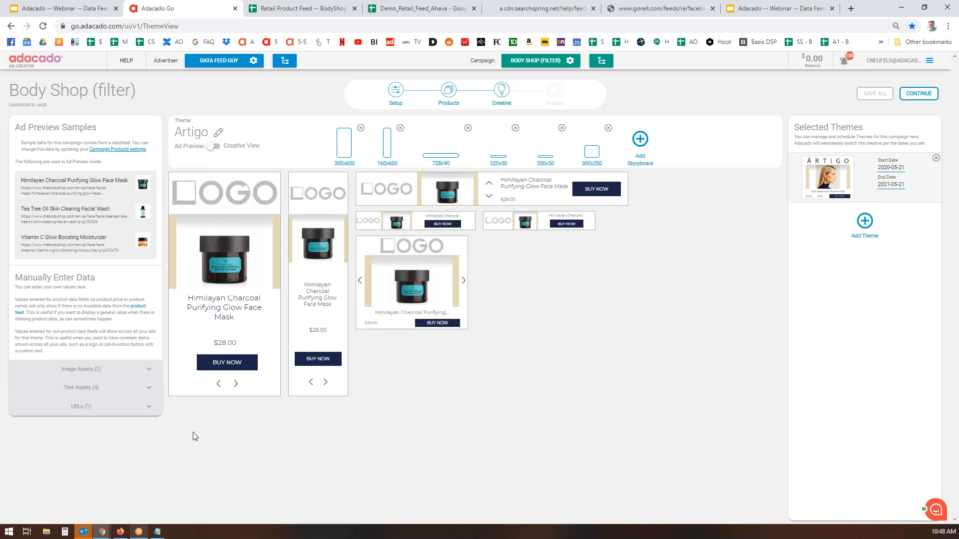
click(149, 370)
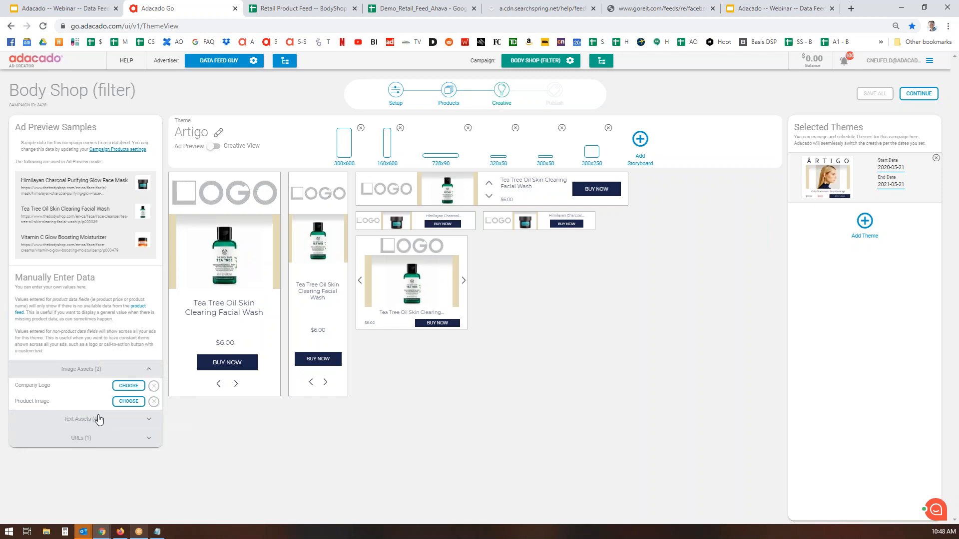
click(128, 386)
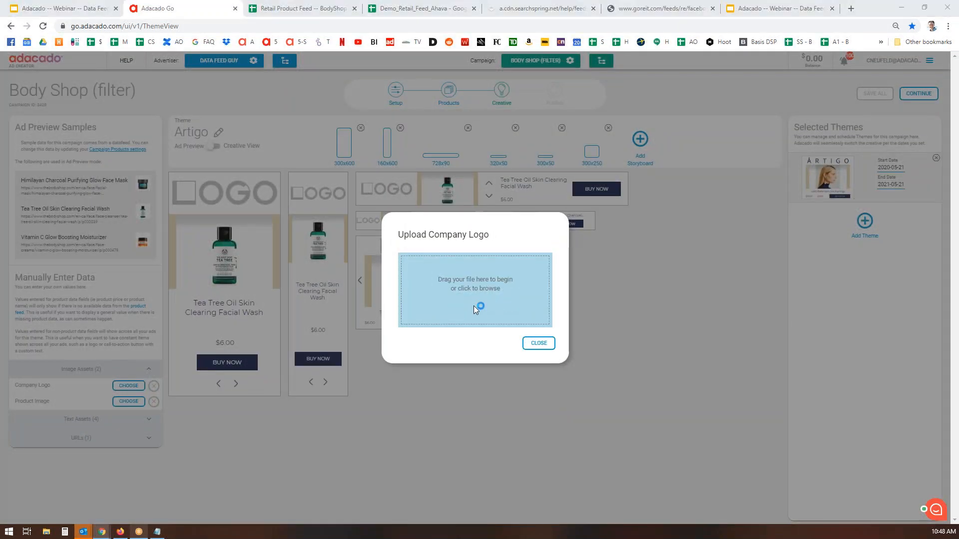
click(473, 306)
scroll(130, 140, down, 8)
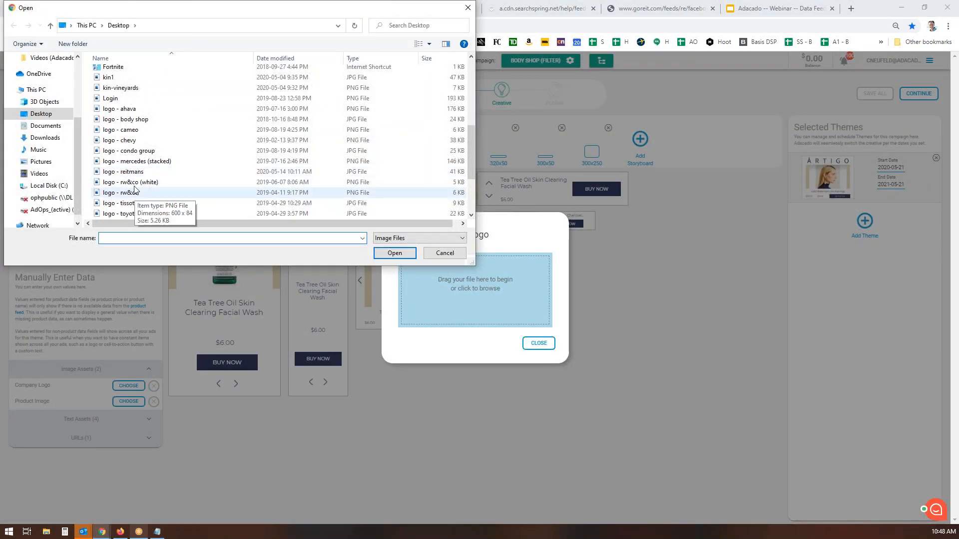
double_click(131, 120)
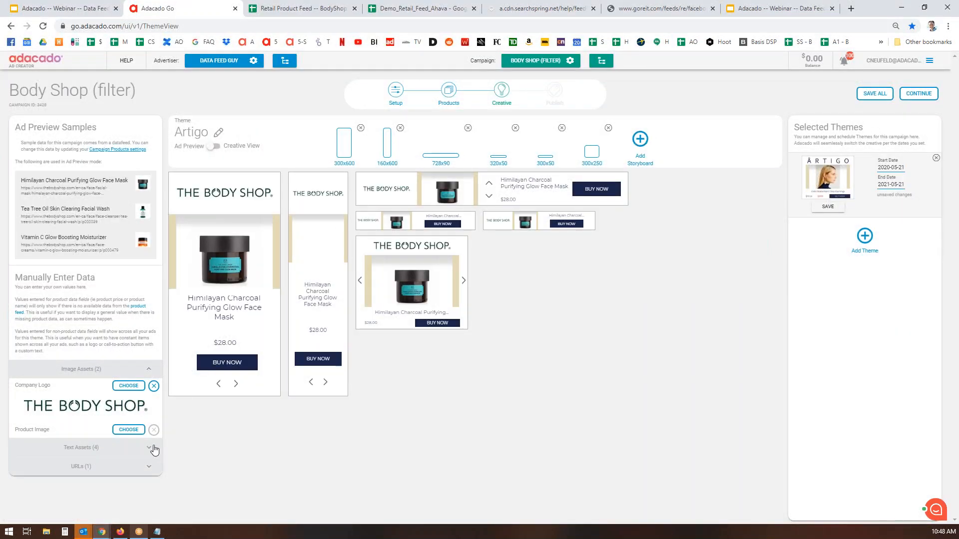
Set the CTA button text to SHOP NOW and save all theme changes
click(152, 449)
click(89, 415)
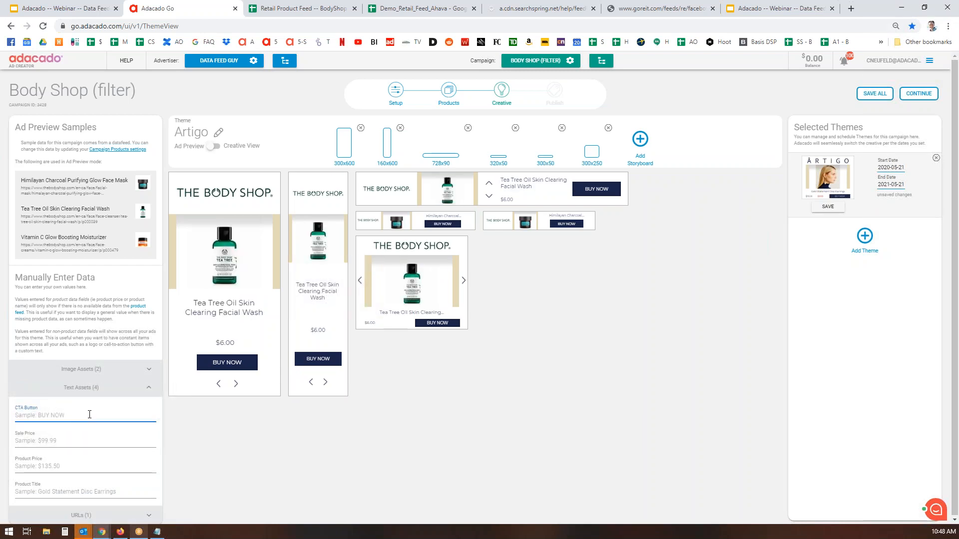
text(SHOP NOW)
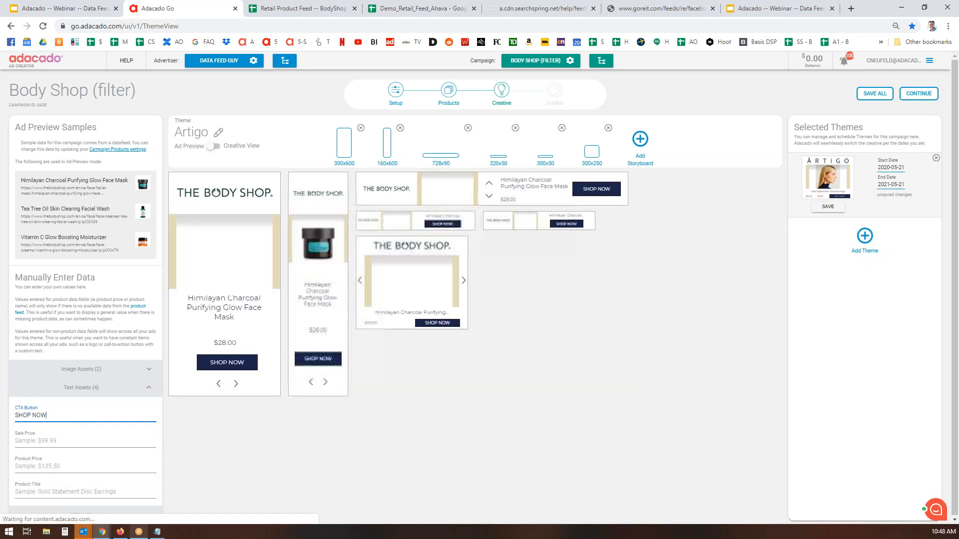
click(882, 96)
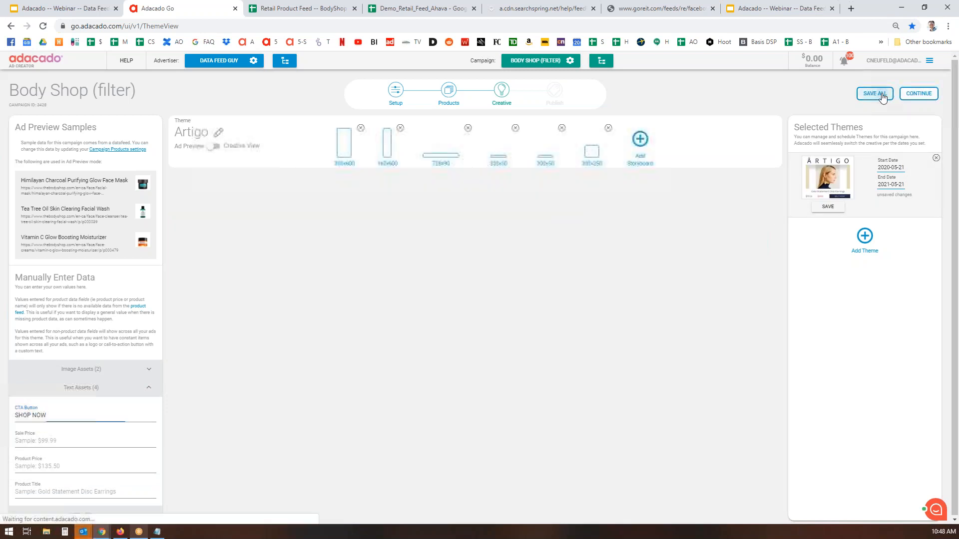
click(929, 96)
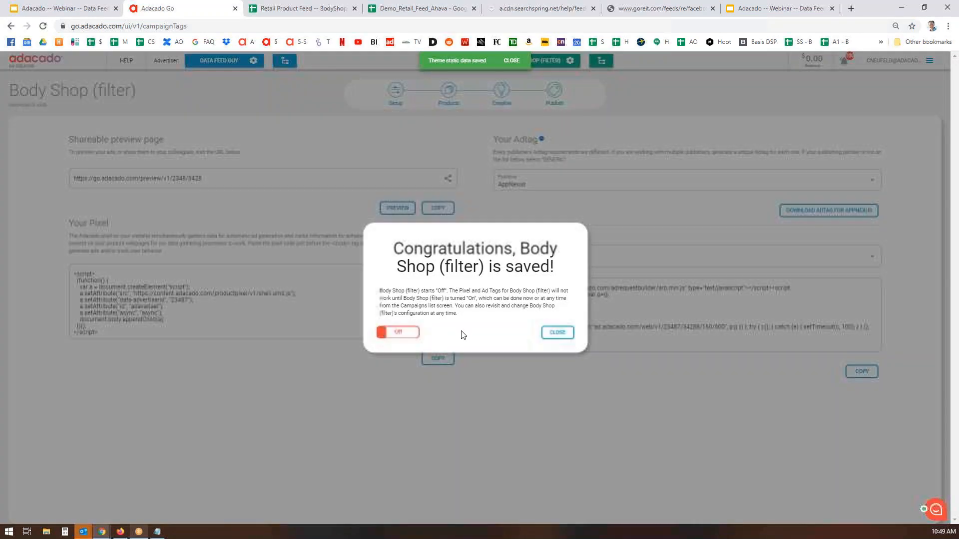
Switch the Body Shop (filter) campaign On, then view and reload its shareable ad preview
click(411, 338)
click(557, 333)
click(398, 210)
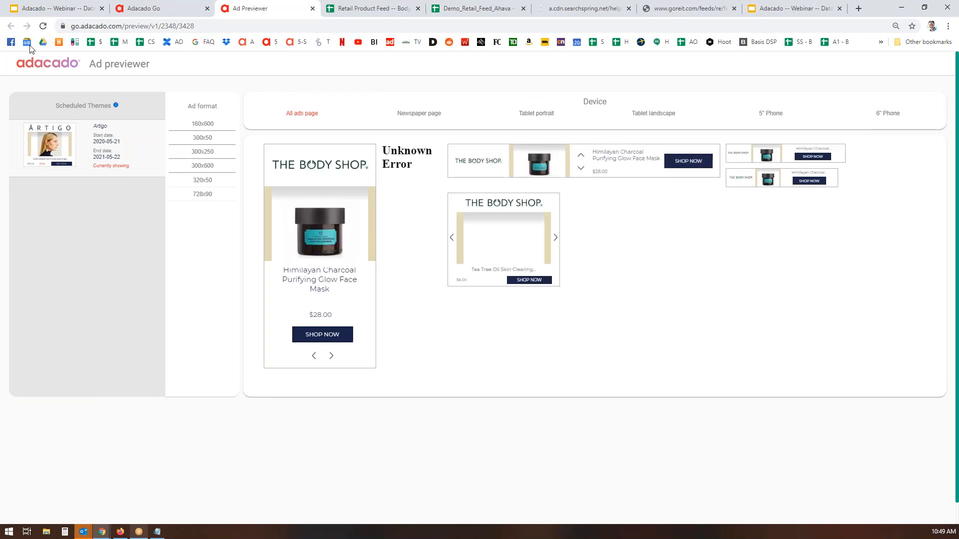
click(44, 27)
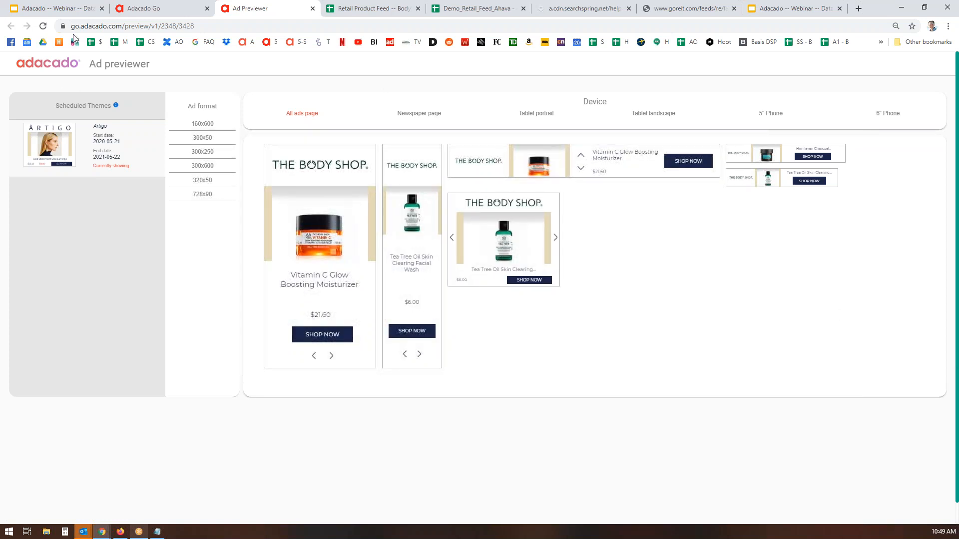
click(141, 9)
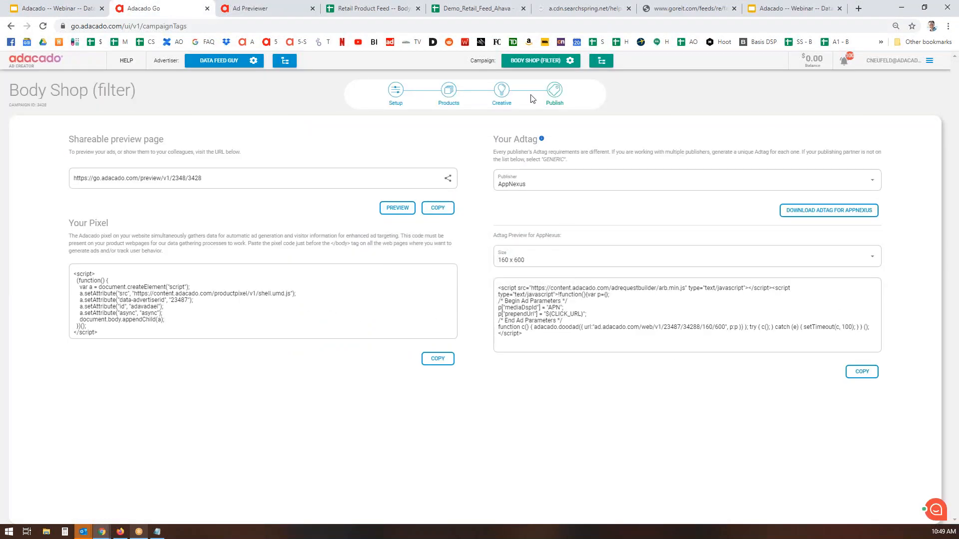
View the campaign's three Face products, compare with the feed sheet, and open the advertiser menu
click(449, 98)
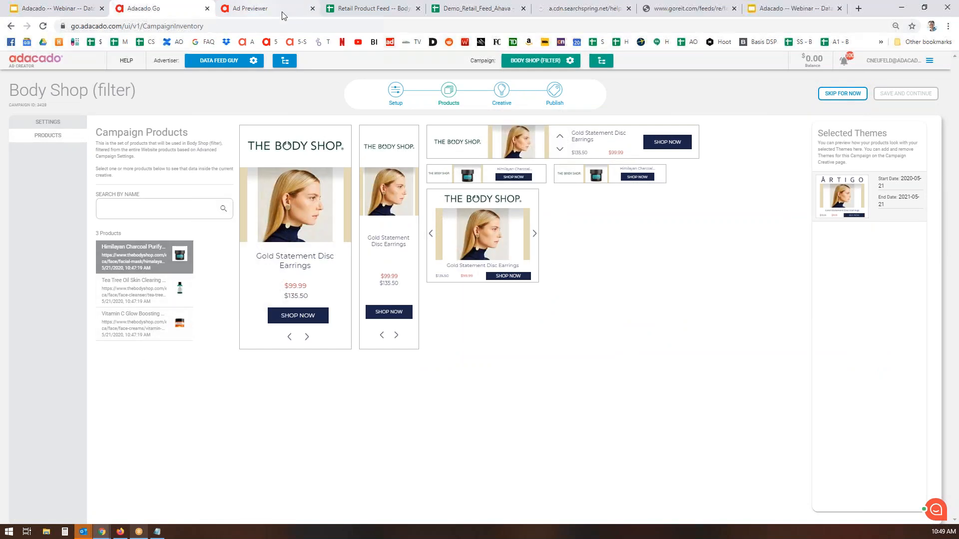
click(375, 9)
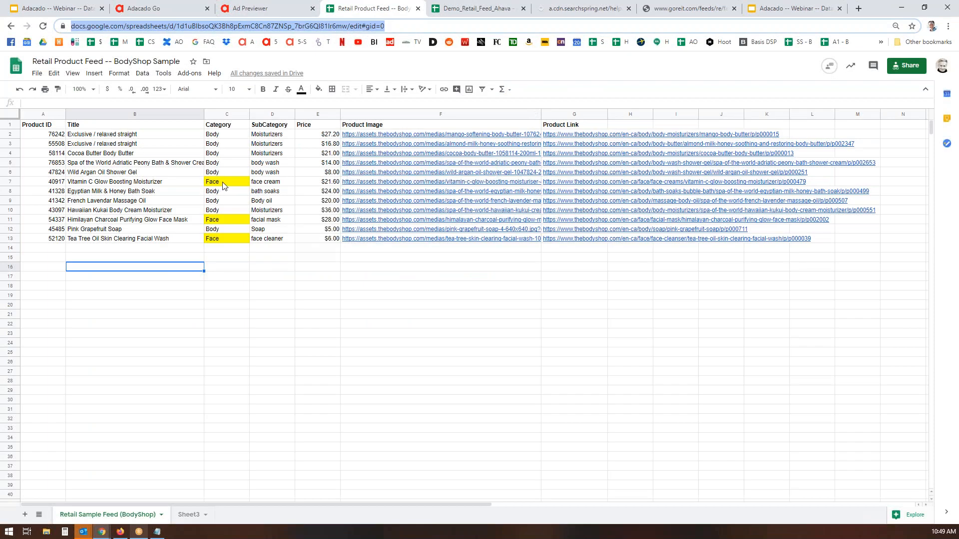
click(149, 10)
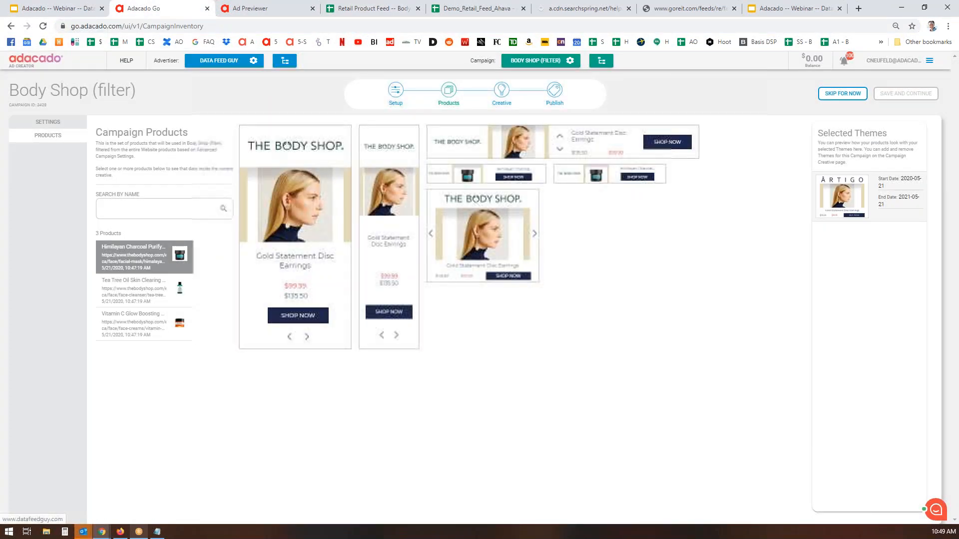
click(253, 60)
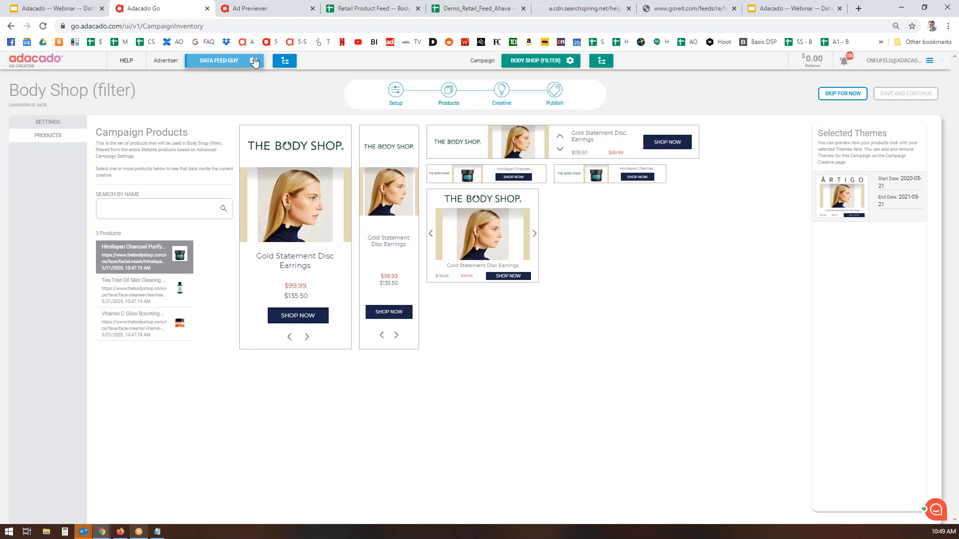
click(297, 77)
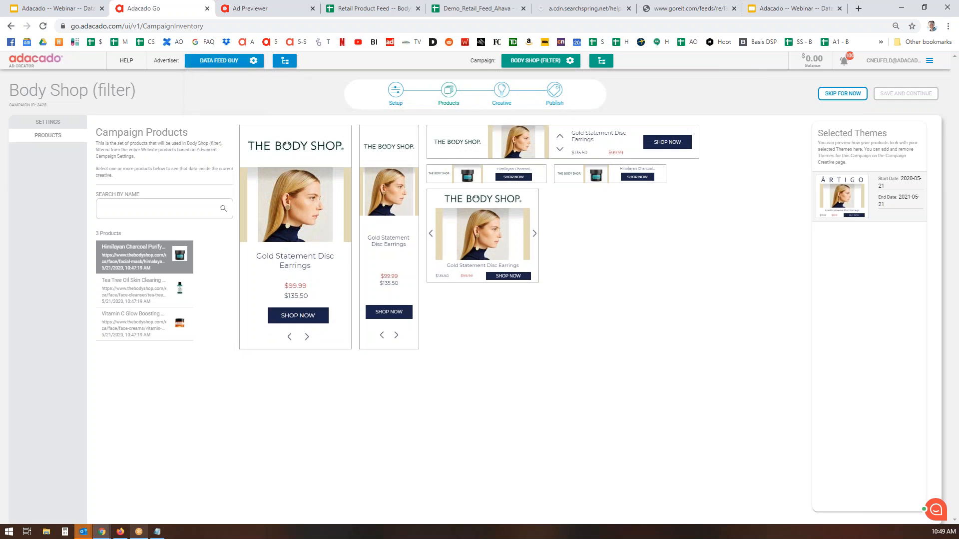
click(254, 63)
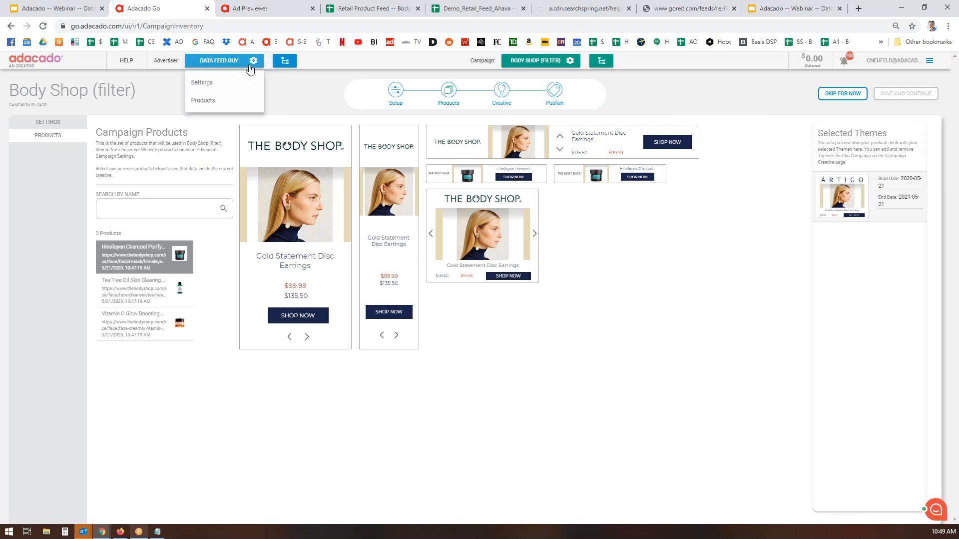
Show the advertiser's 12 crawled products, then switch to the Retail Product Feed spreadsheet
click(212, 102)
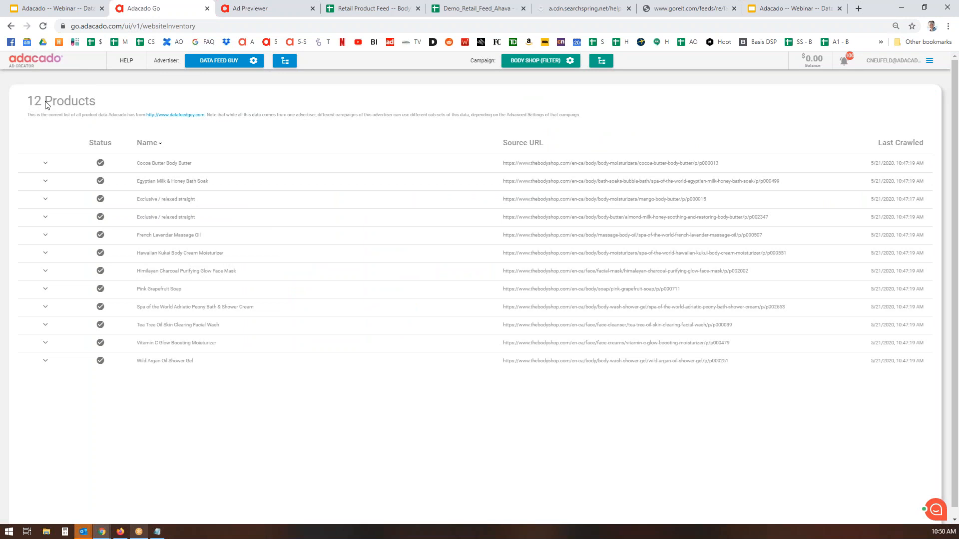
click(377, 12)
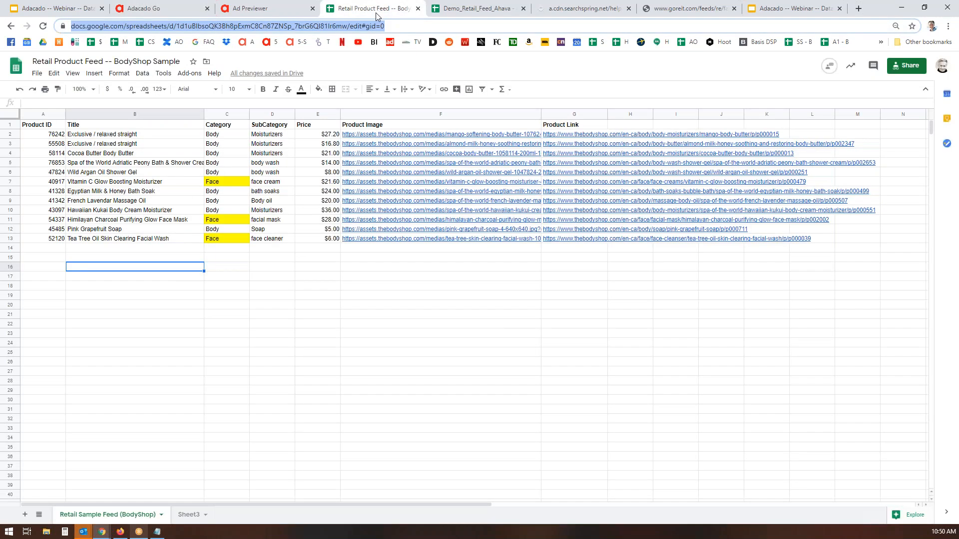
Return from the BodyShop feed spreadsheet to Adacado's 12-product inventory page
click(158, 10)
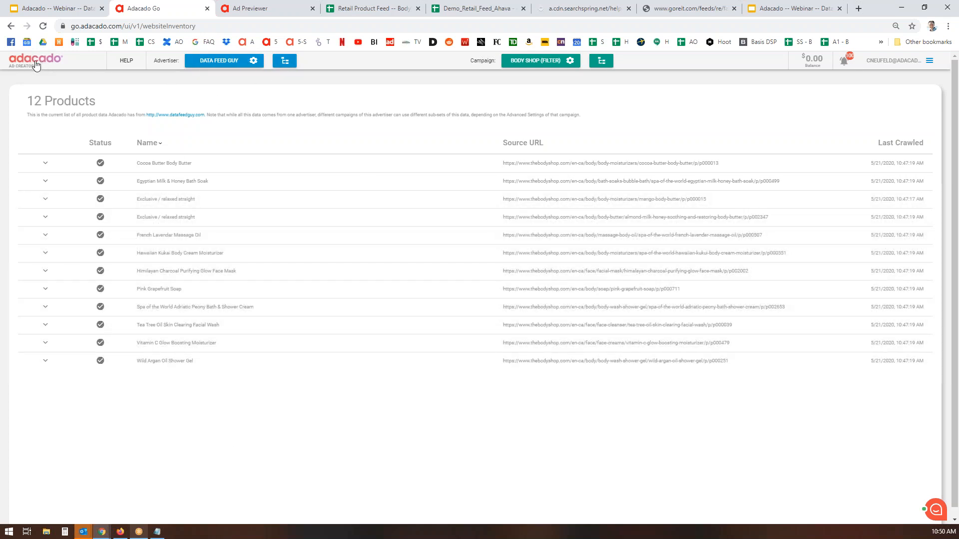
Start a new campaign from the all-campaigns list
click(603, 62)
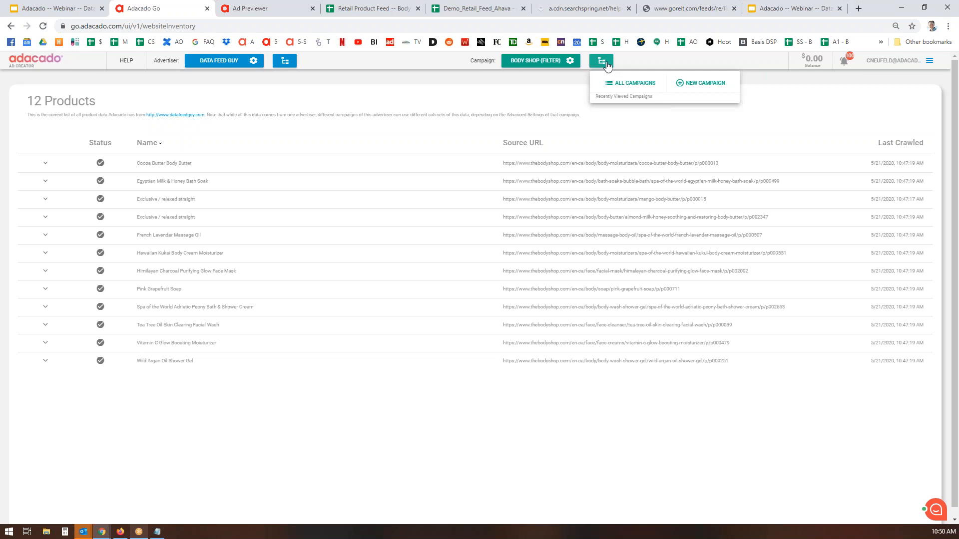
click(633, 84)
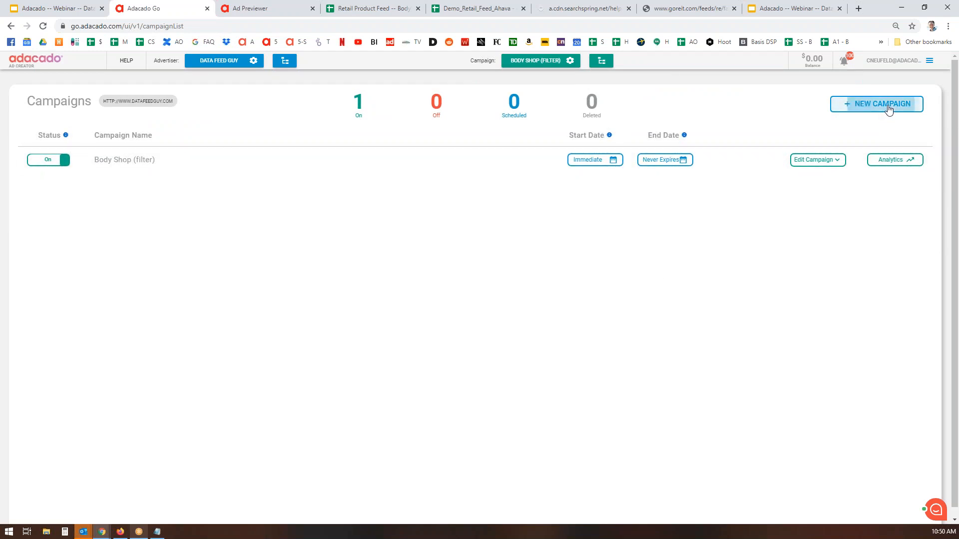
click(887, 106)
Name it 'Ahava (campaign level)', choose the Last viewed objective, and save
click(143, 166)
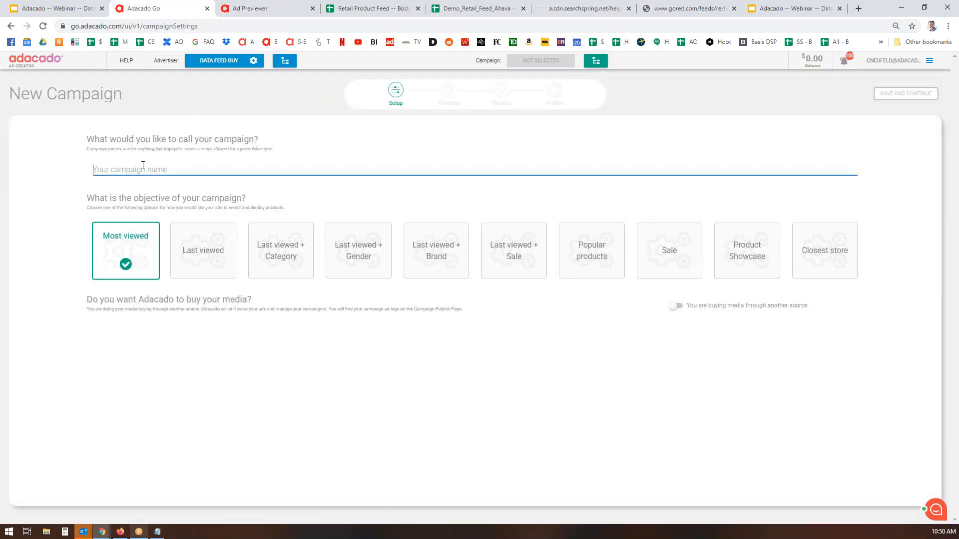
text(Ahava ()
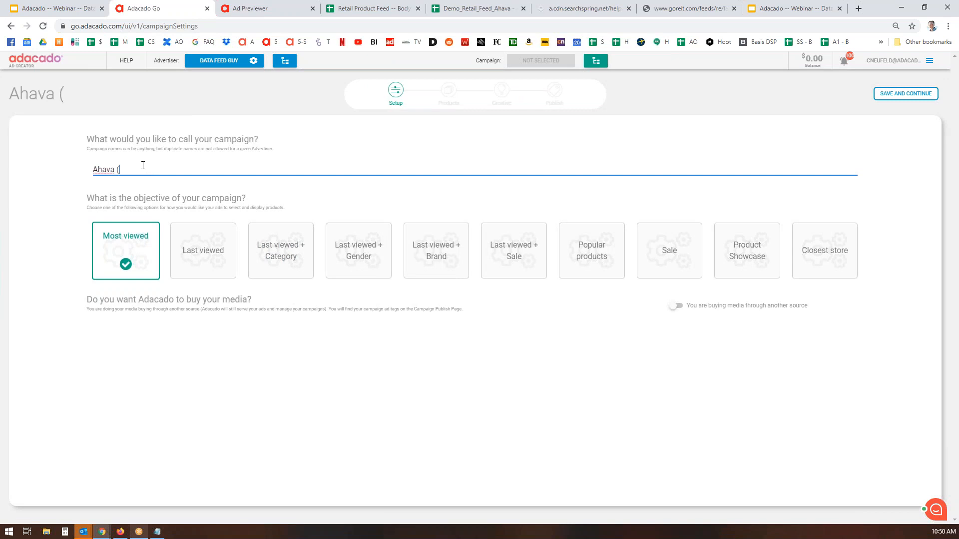
text(campaign level)
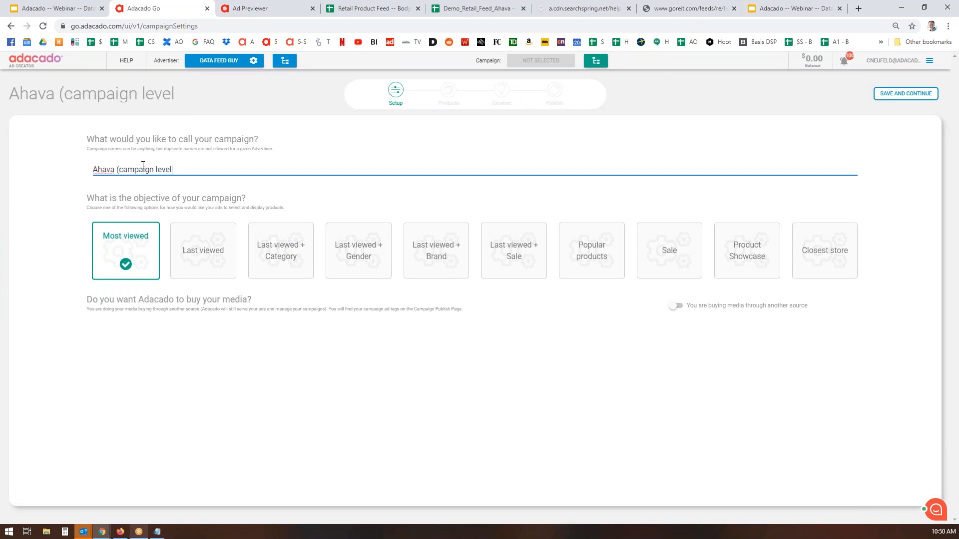
text())
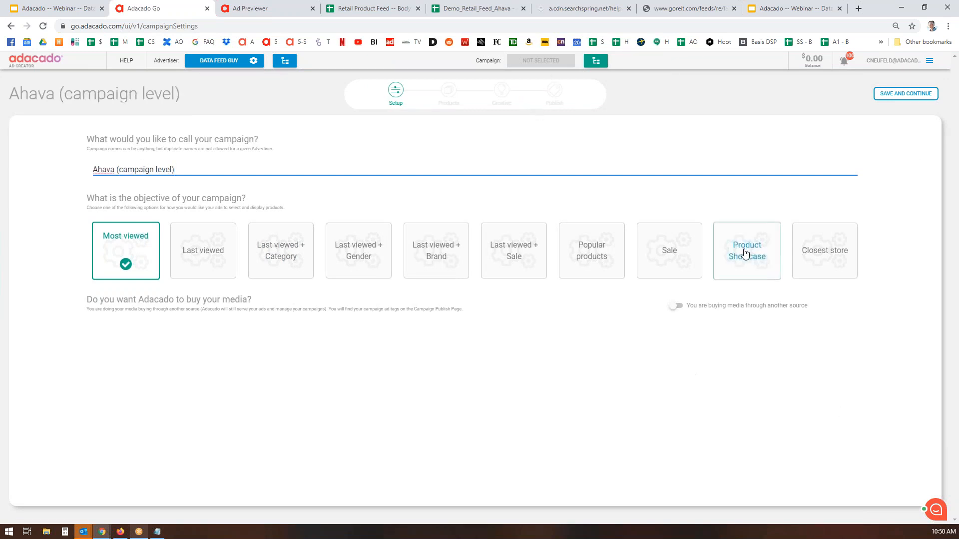
click(210, 263)
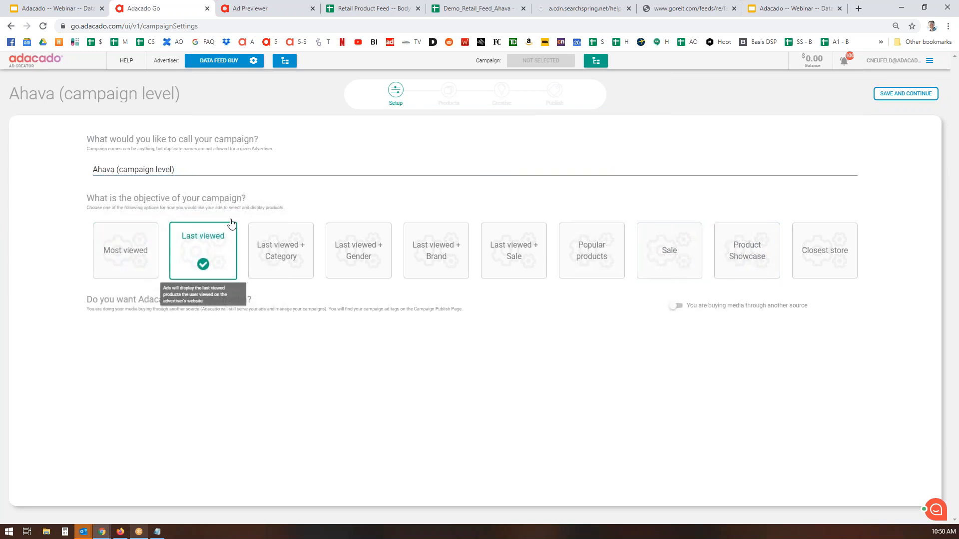
click(921, 97)
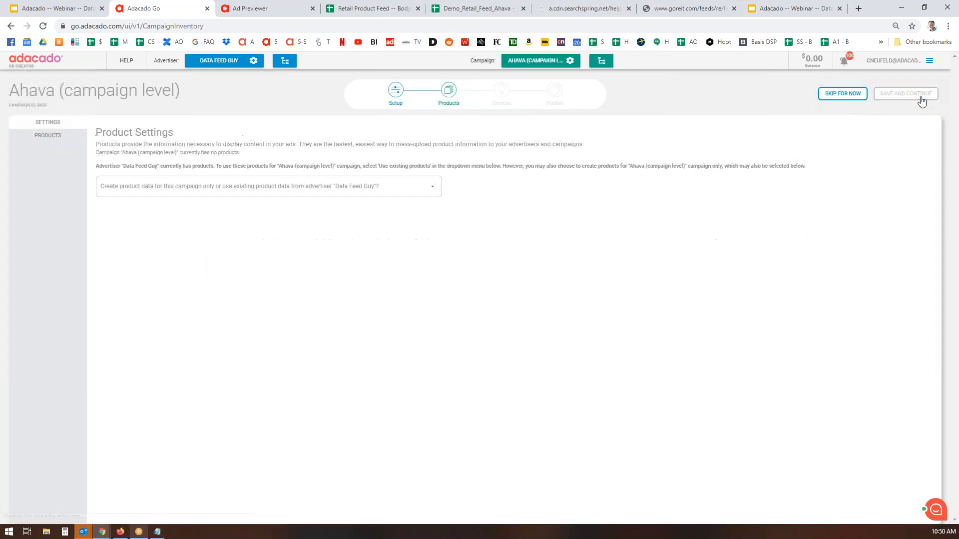
Set products to 'Products only for this campaign' and copy the Demo_Retail_Feed_Ahava sheet's URL
click(433, 188)
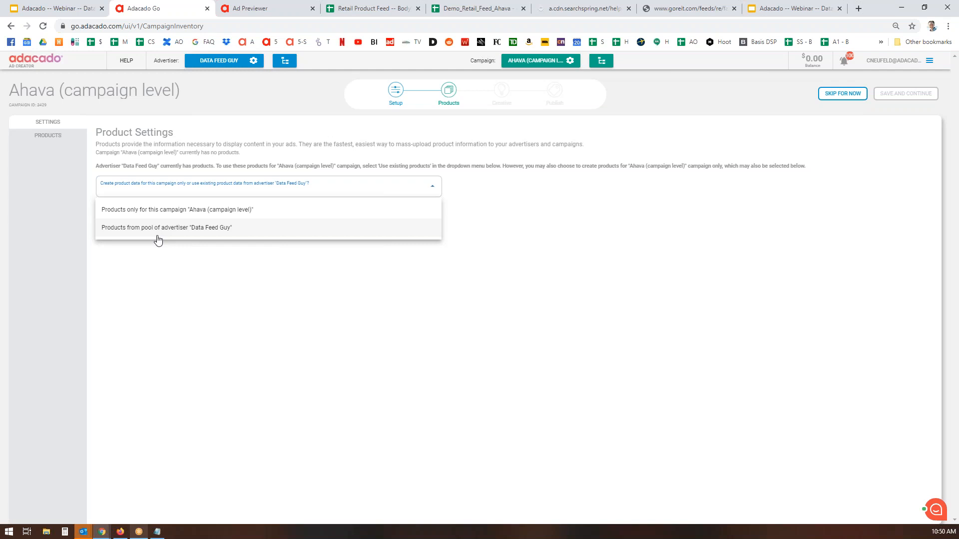
click(186, 213)
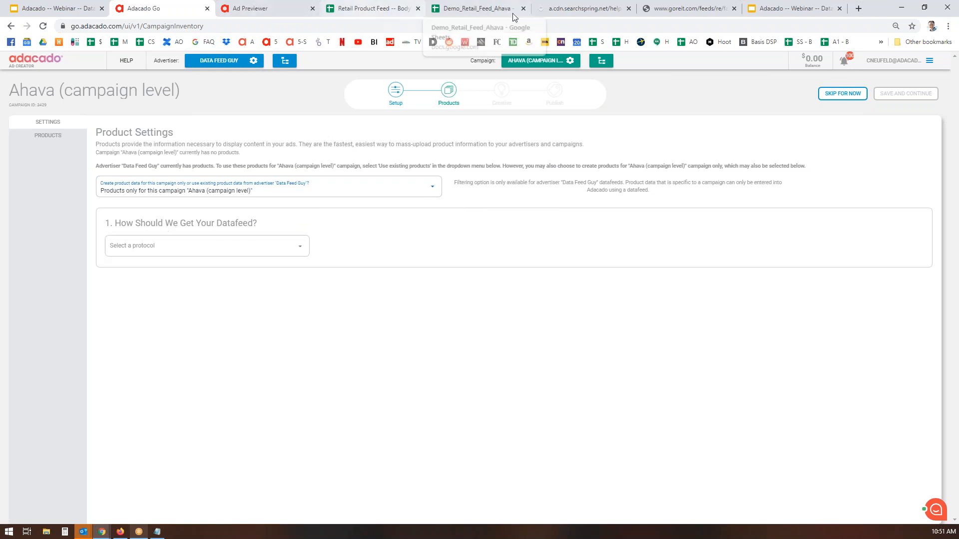
click(487, 10)
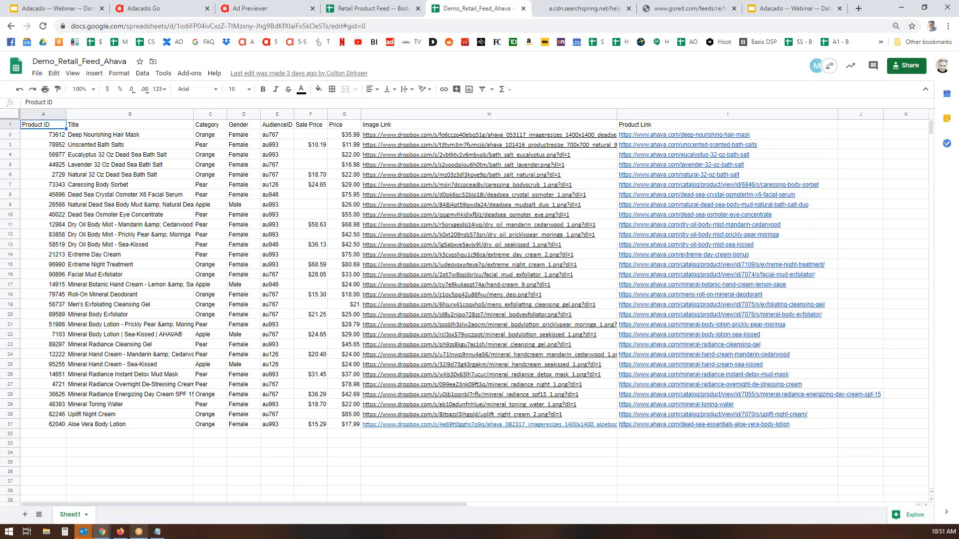
click(388, 27)
key(ctrl+c)
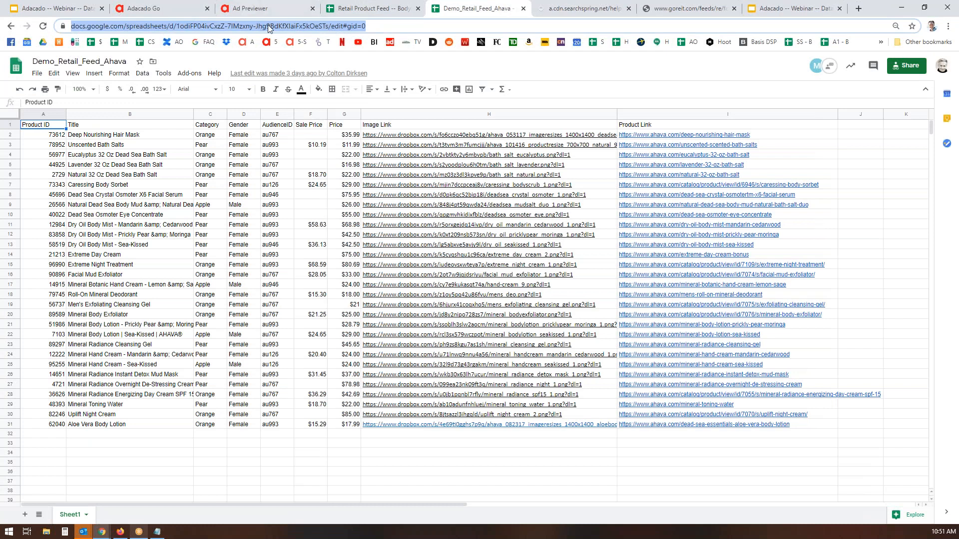
click(143, 9)
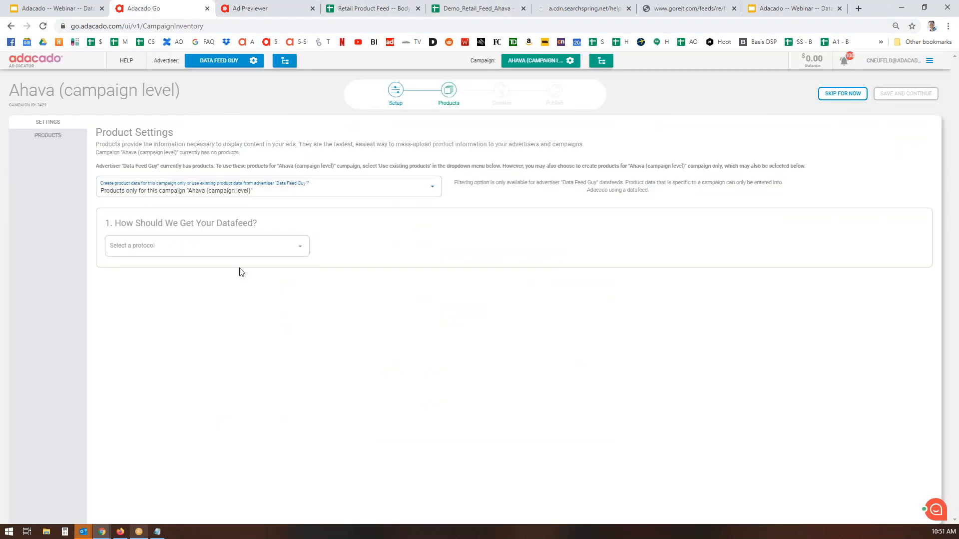
Set the datafeed protocol to HTTP/HTTPs, paste the sheet's link, and fetch a sample
click(292, 255)
click(134, 269)
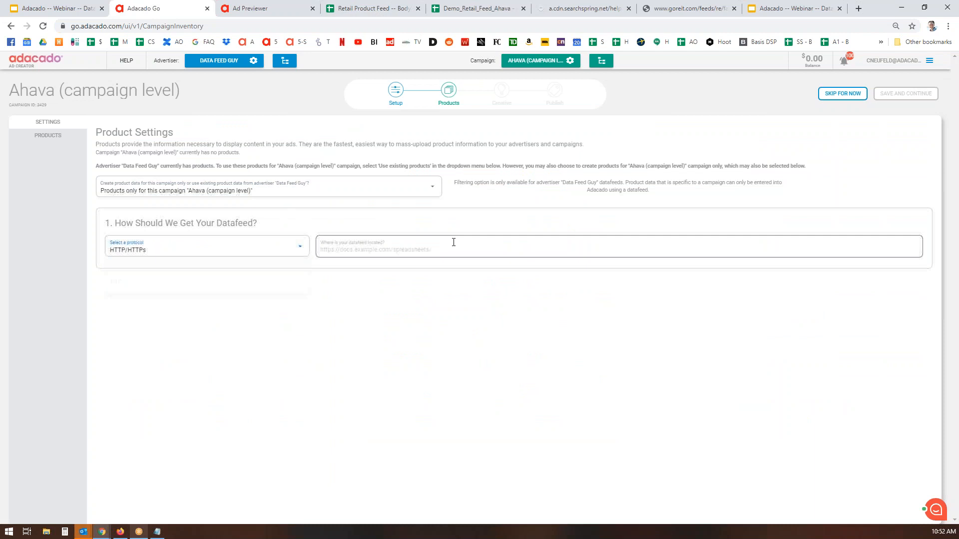
click(481, 243)
key(ctrl+v)
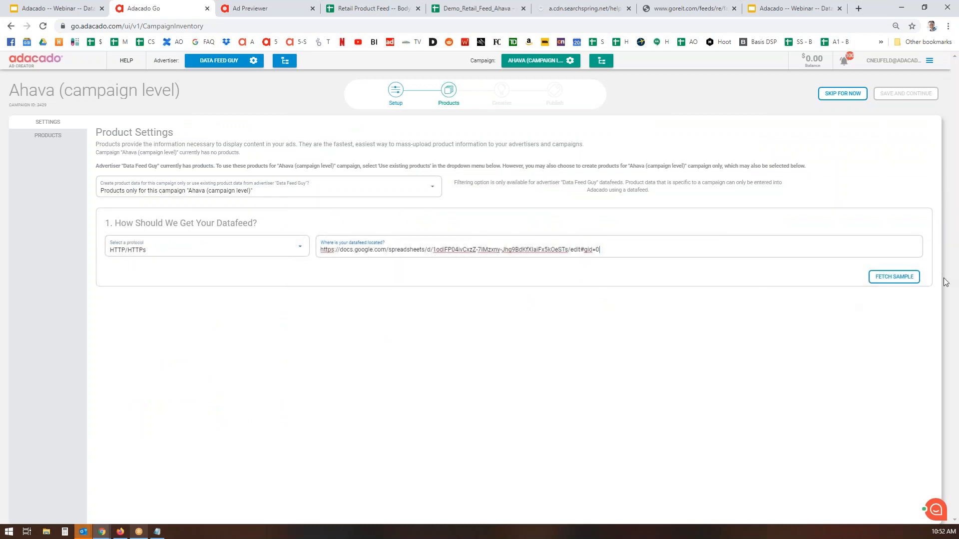
click(887, 280)
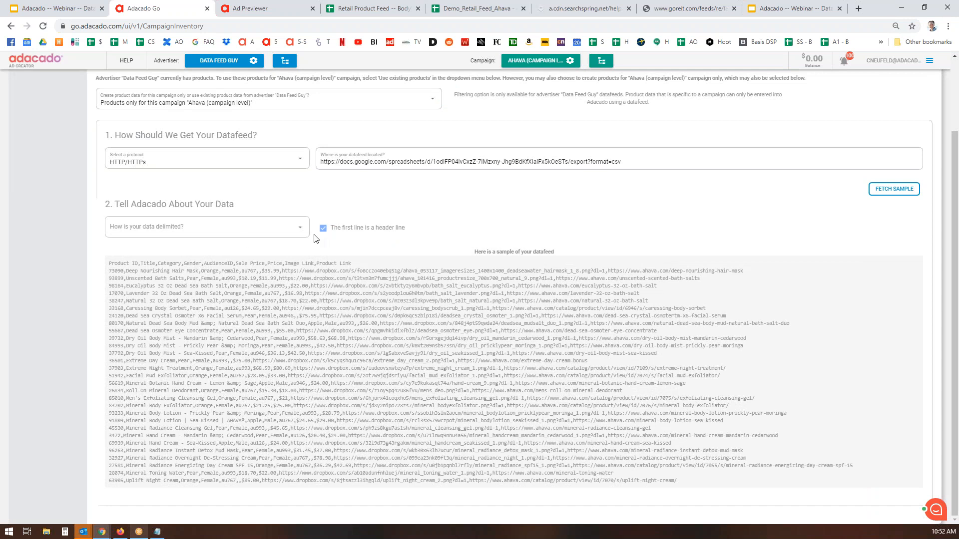
Read the datafeed by comma delimiter and save the product settings
click(294, 227)
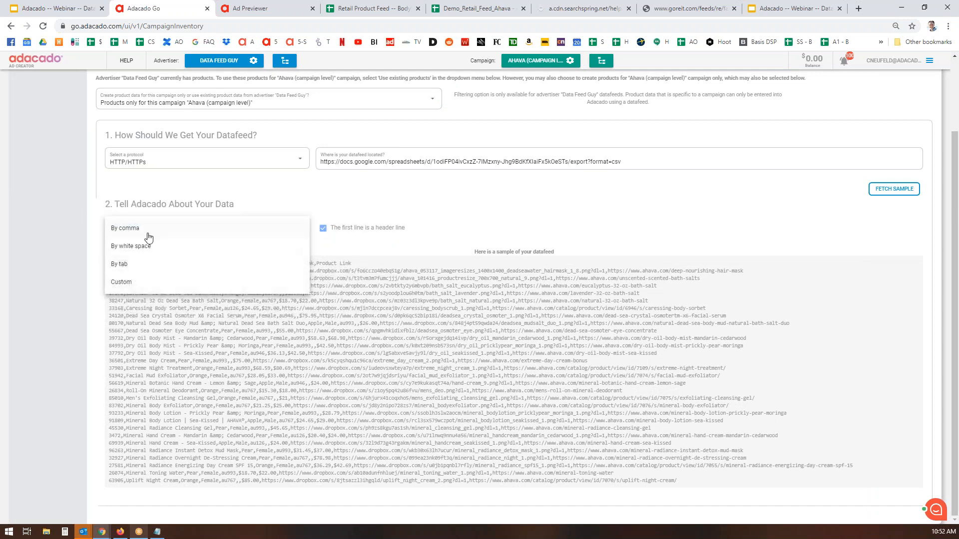
click(141, 227)
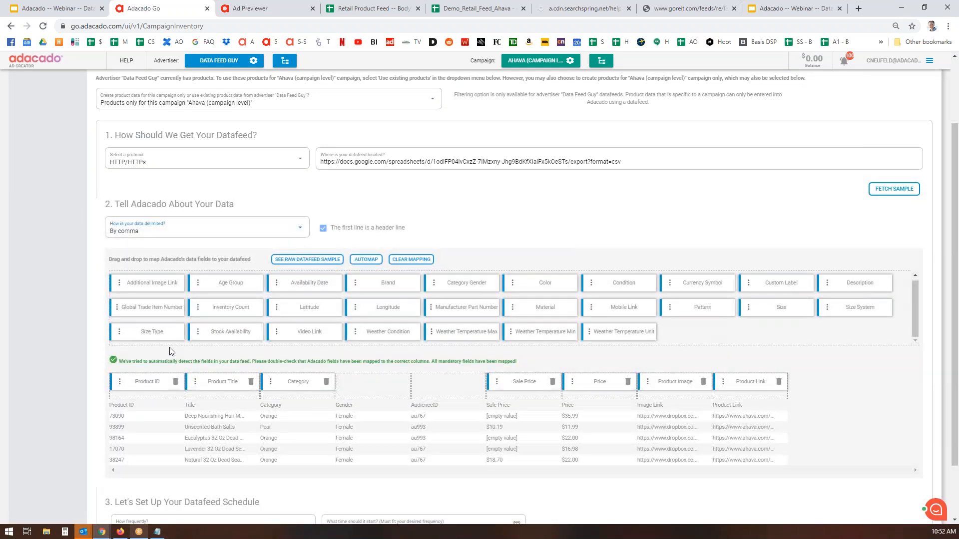
scroll(890, 399, down, 1)
scroll(890, 399, down, 1)
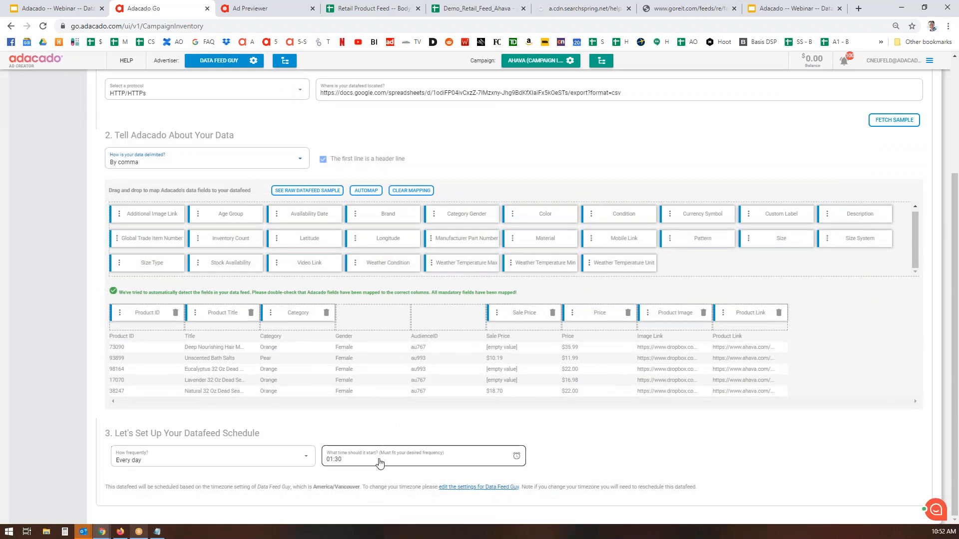
scroll(910, 367, up, 3)
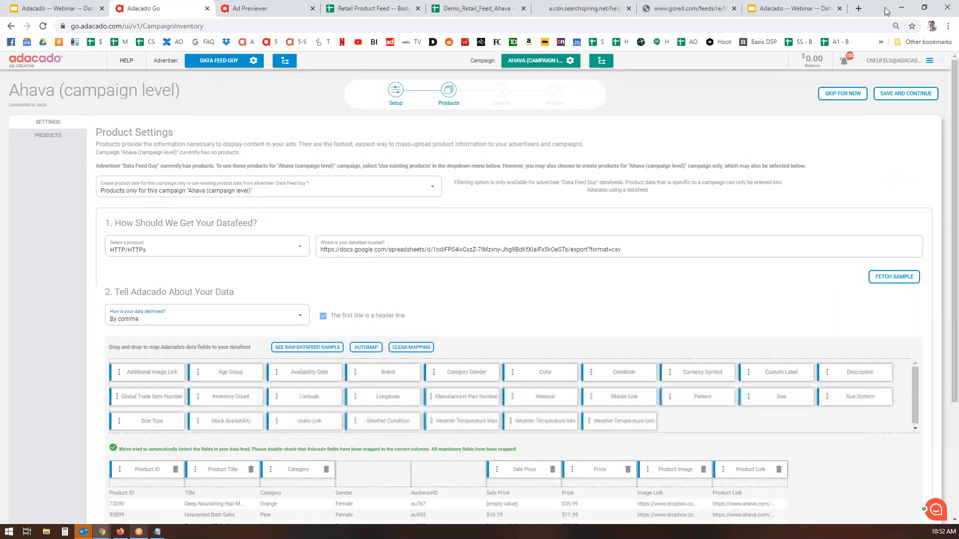
click(915, 102)
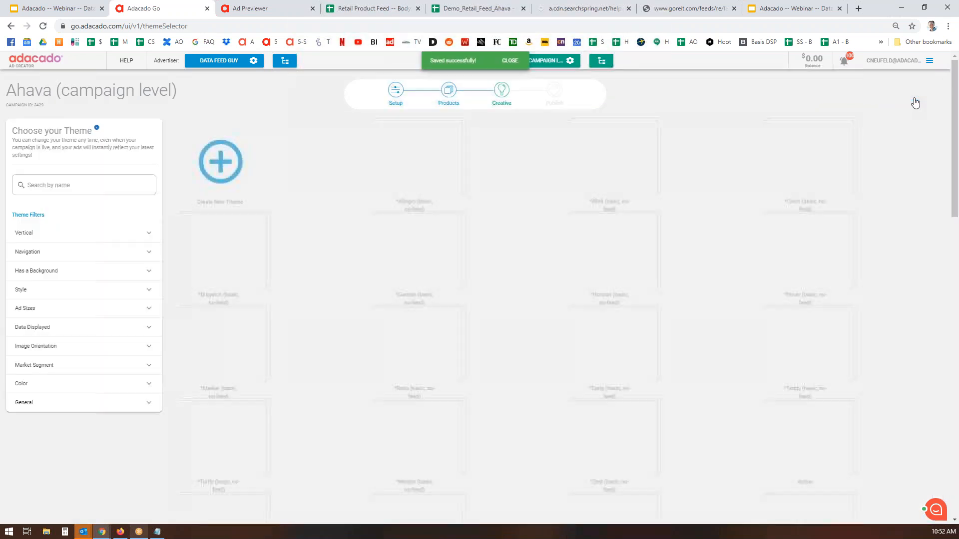
Select and save the Modena theme from the theme grid for the Ahava ads
scroll(763, 241, down, 15)
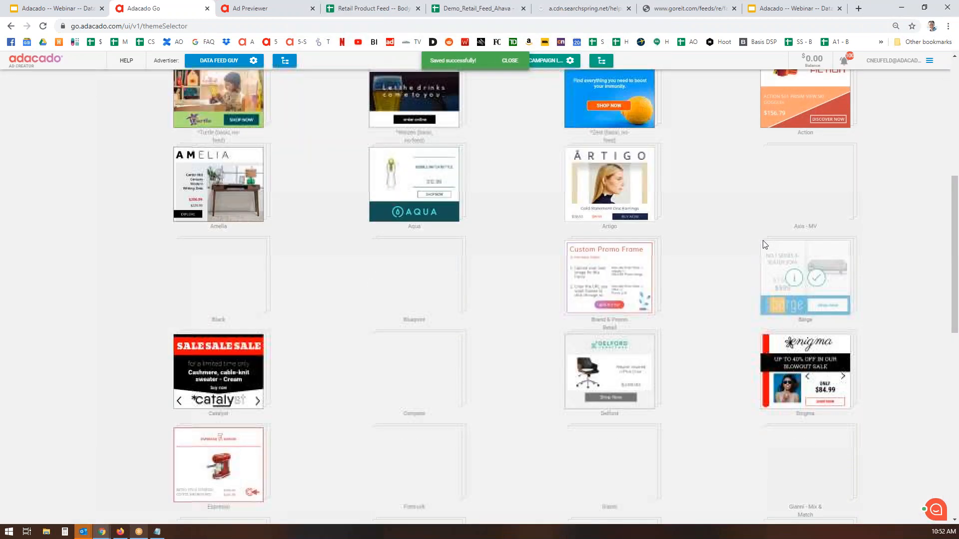
scroll(762, 245, down, 5)
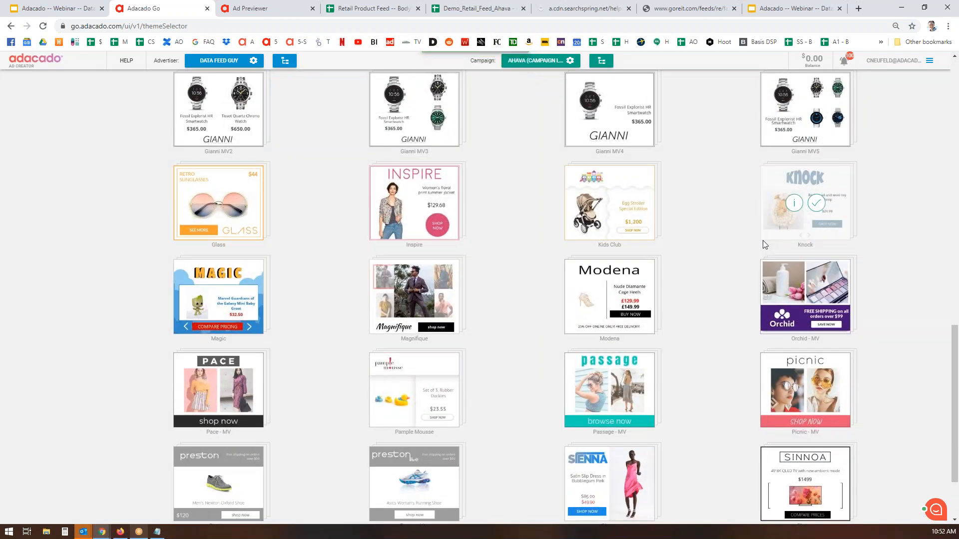
click(628, 295)
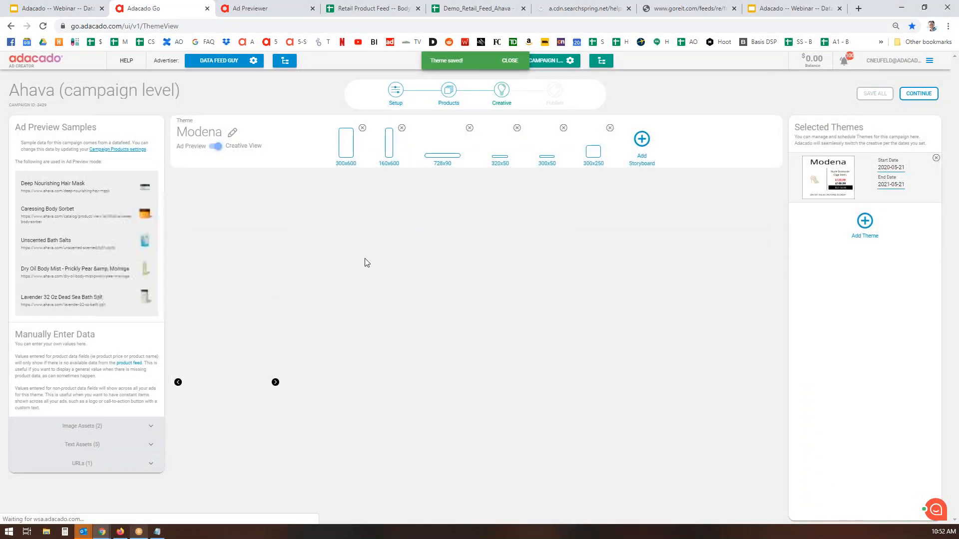
Upload the AHAVA logo file as the Modena company logo and save all changes
click(149, 427)
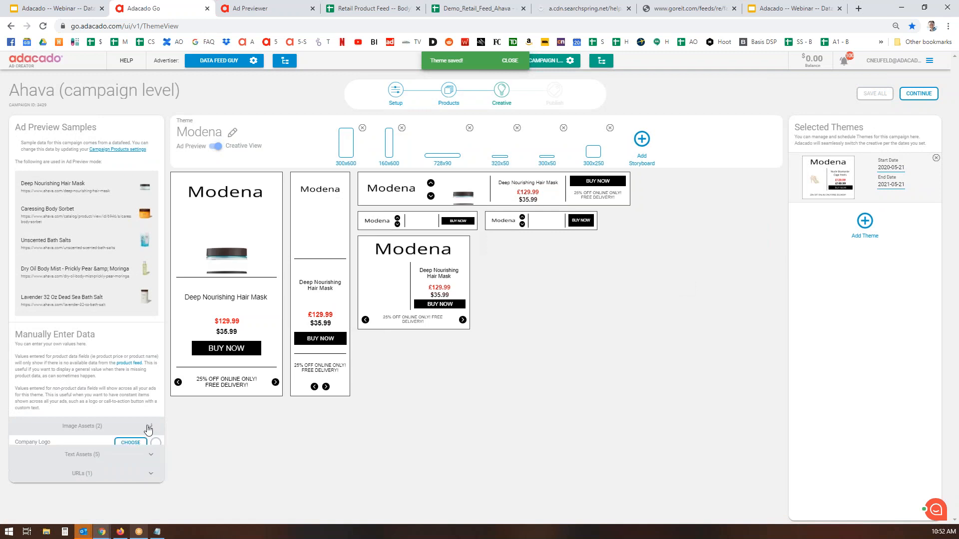
click(131, 443)
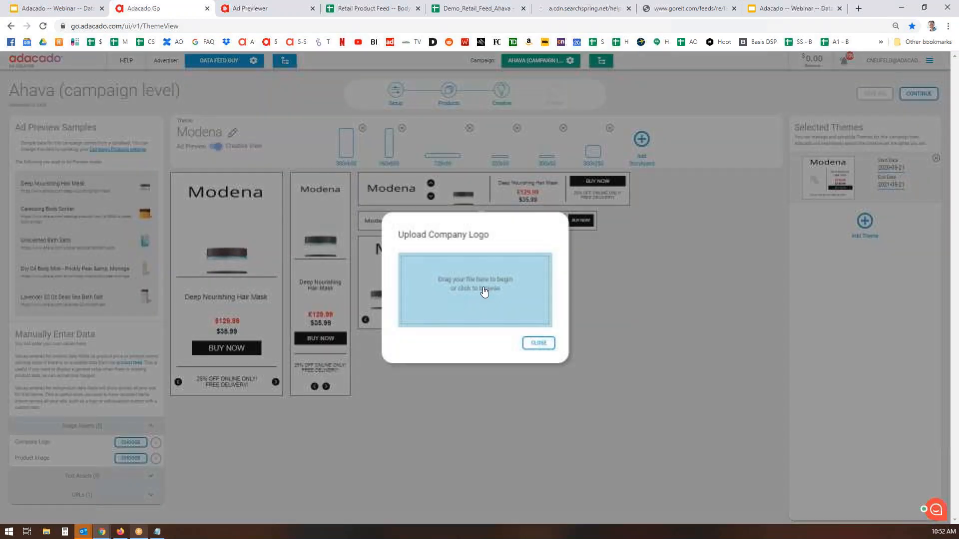
click(477, 279)
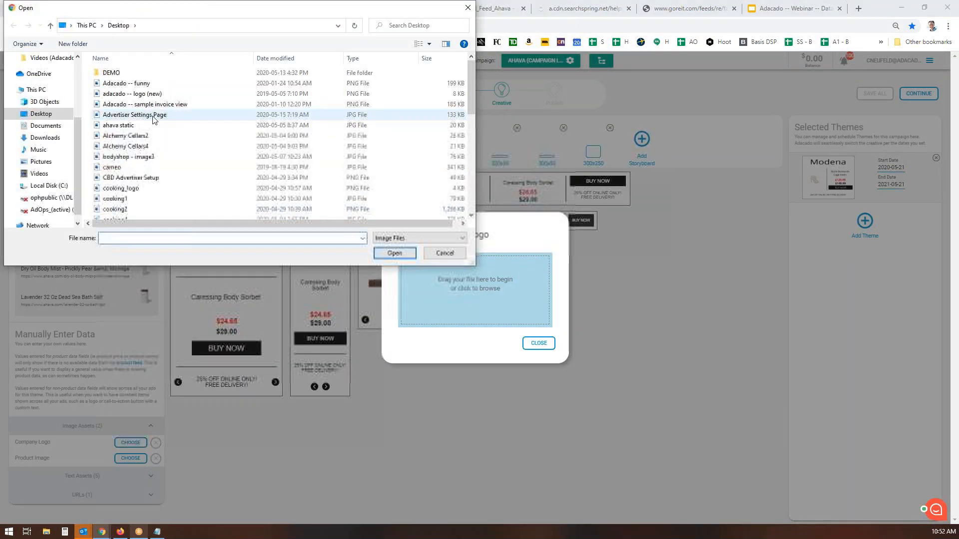
scroll(154, 120, down, 10)
double_click(158, 125)
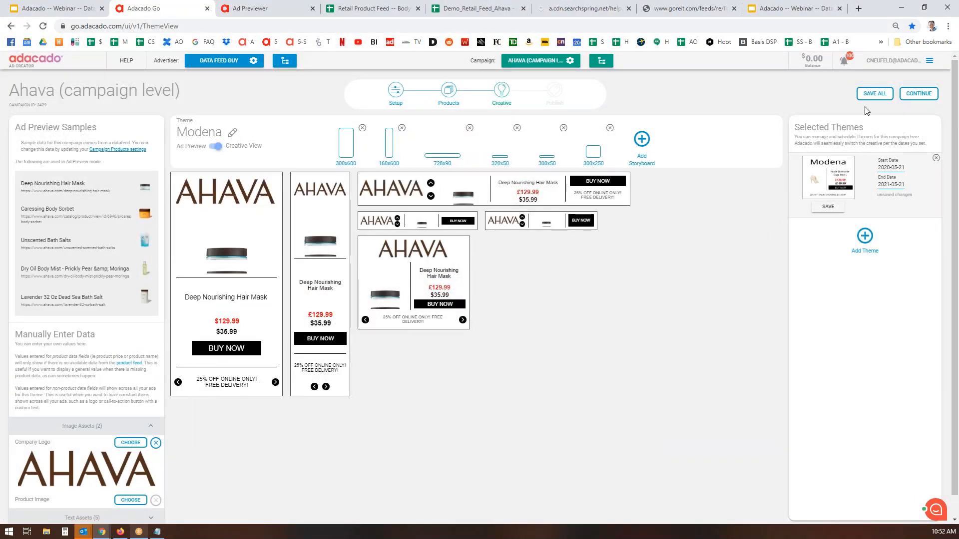
click(874, 94)
Continue to the Publish page, dismiss the saved message, and open the shareable preview
click(931, 97)
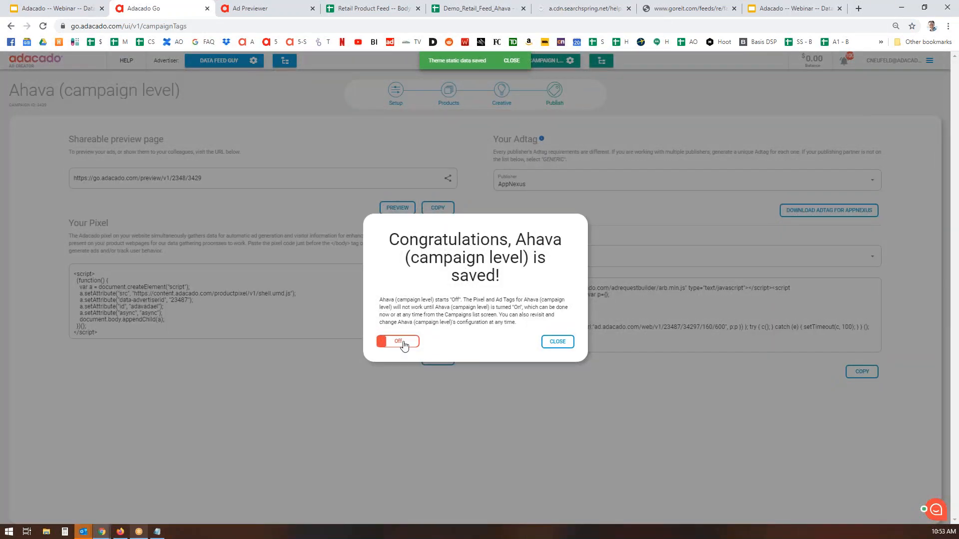
click(557, 342)
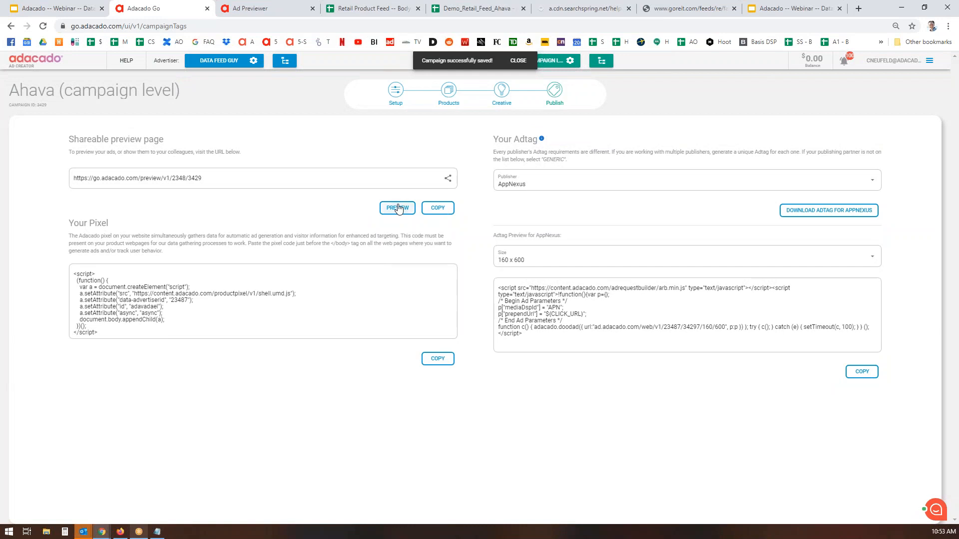
click(400, 208)
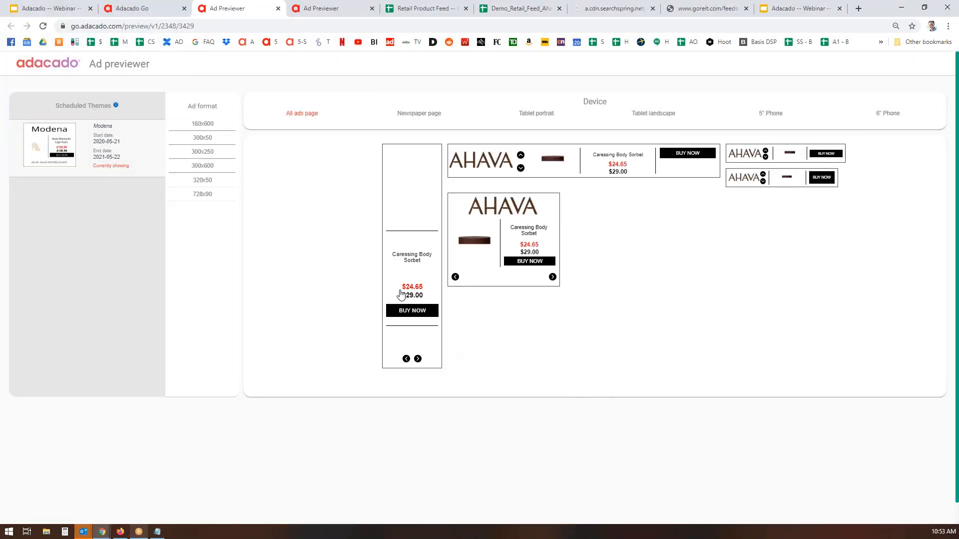
Check the AHAVA ad previews, then close both Ad Previewer pages
click(146, 10)
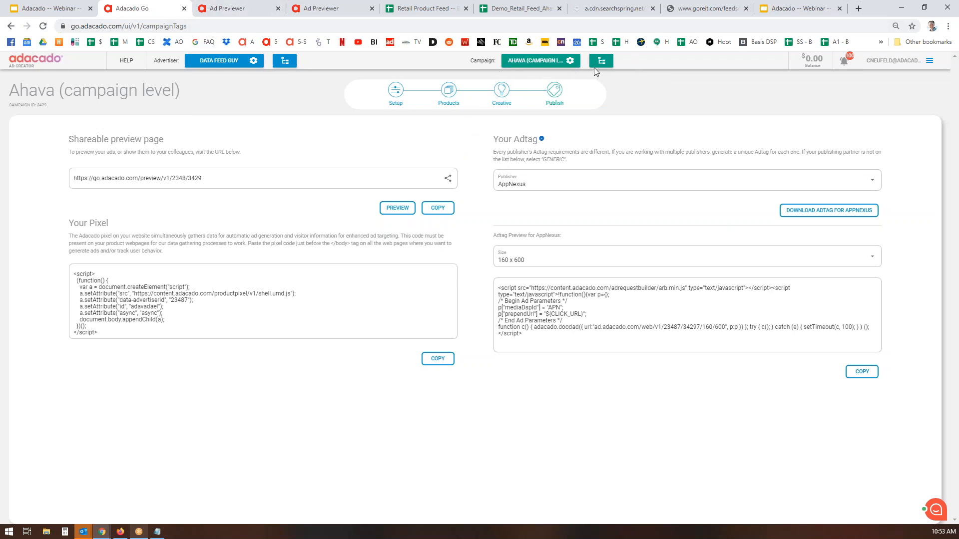
click(269, 9)
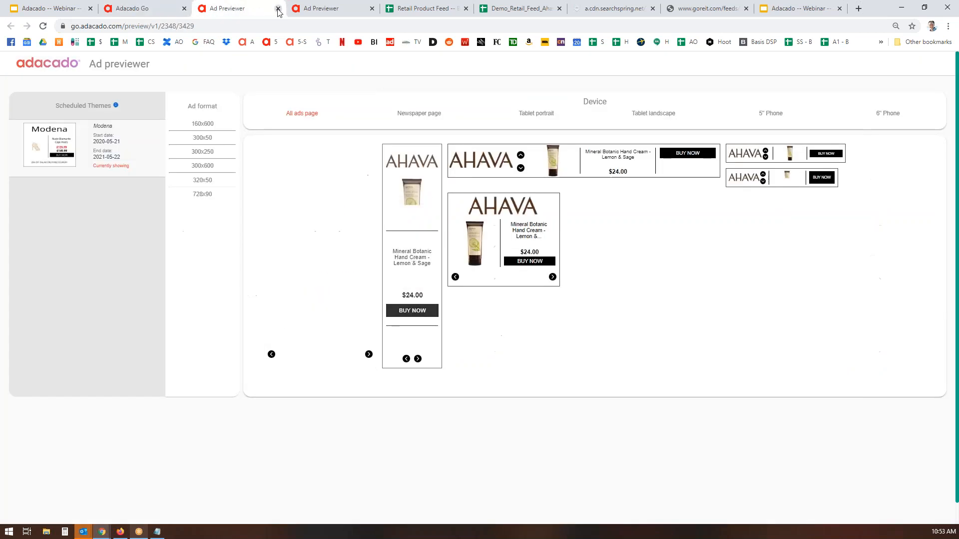
click(278, 8)
click(278, 9)
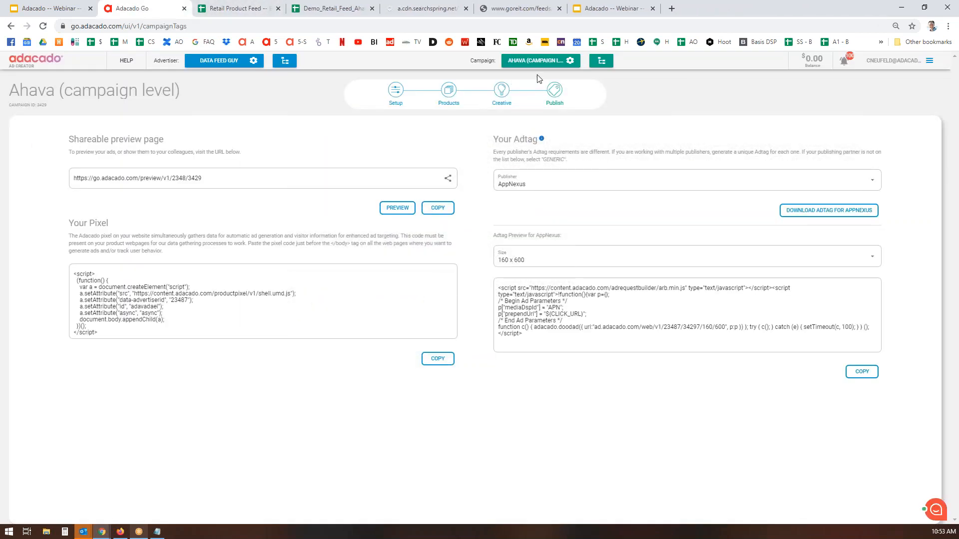
Go to All Campaigns, start a new campaign, and enter the name 'Reitmans (xml)'
click(610, 65)
click(630, 82)
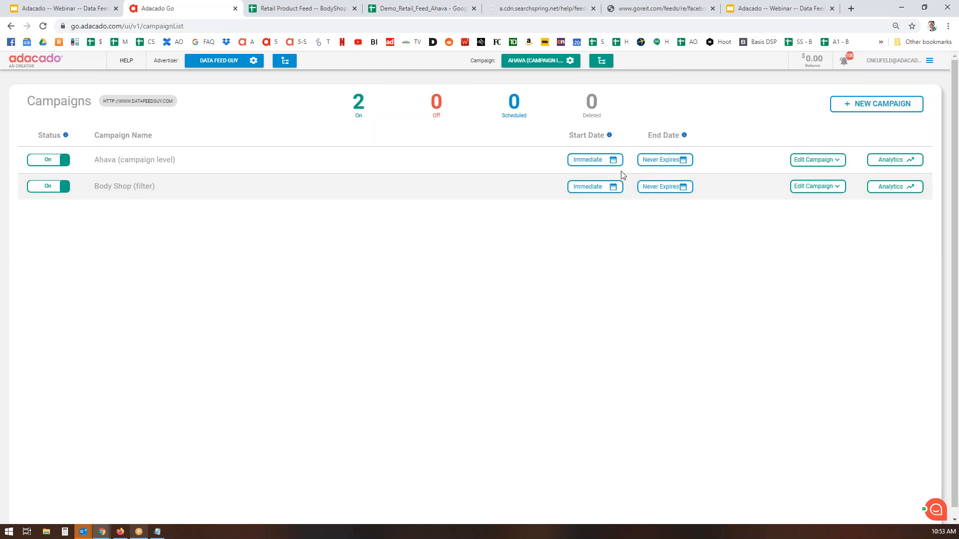
click(889, 106)
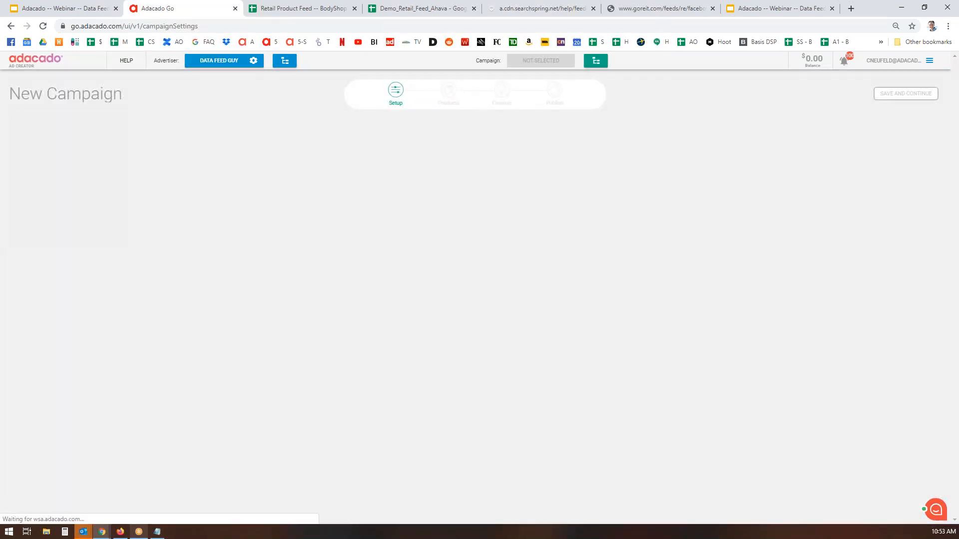
click(228, 164)
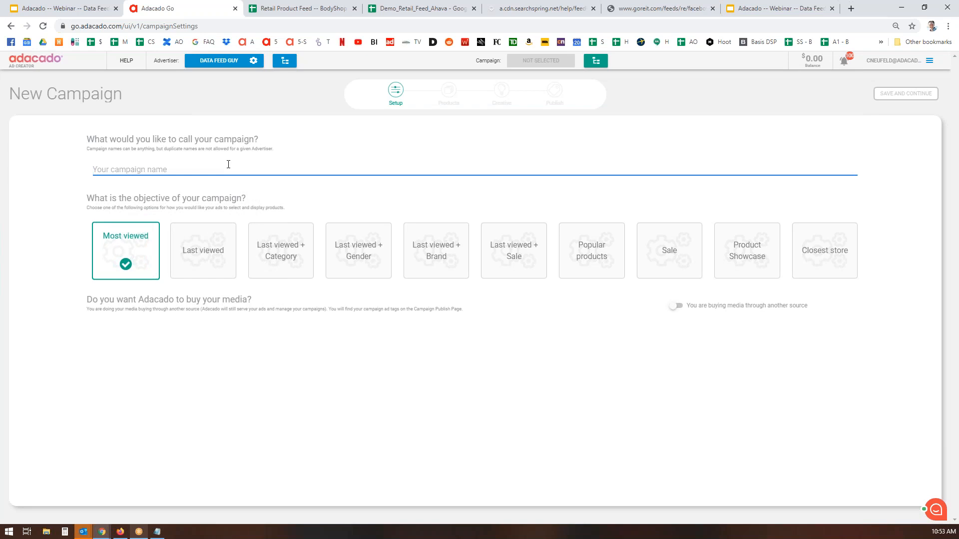
text(Reit)
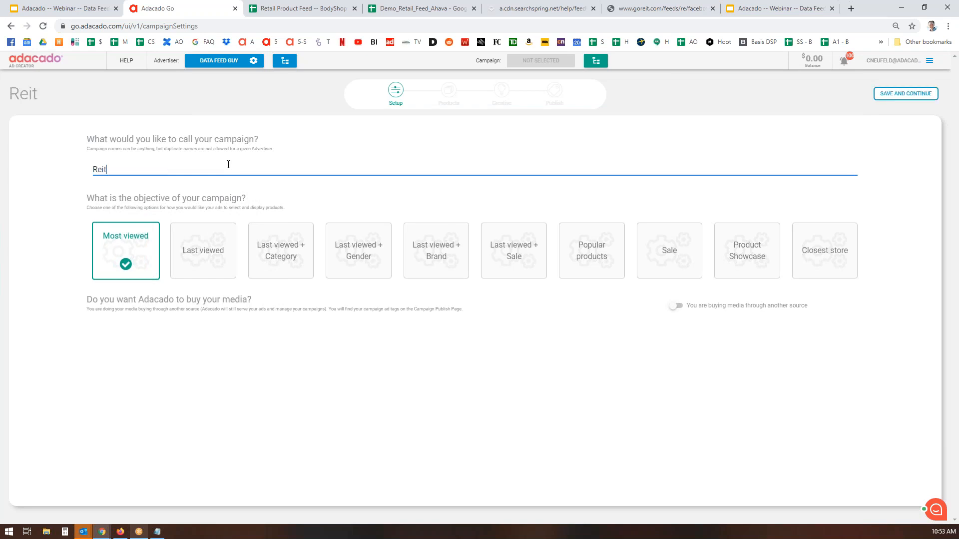
text(mans (xml)
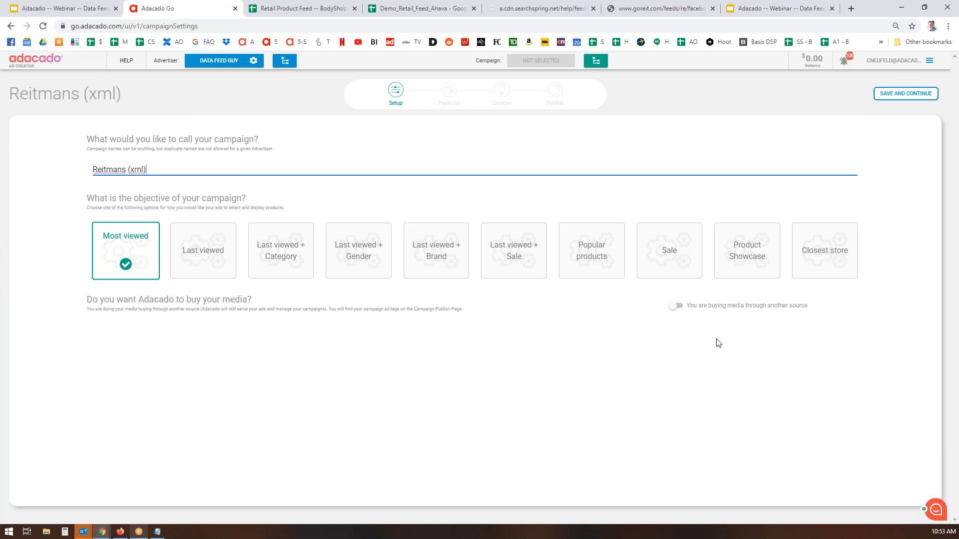
Choose the Last viewed objective, save the setup, and use products only for this campaign
click(193, 261)
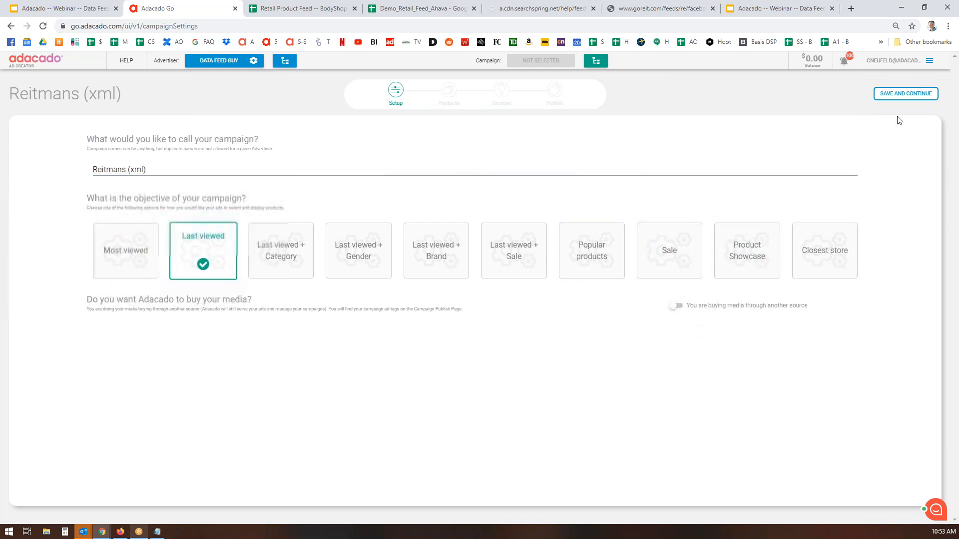
click(904, 95)
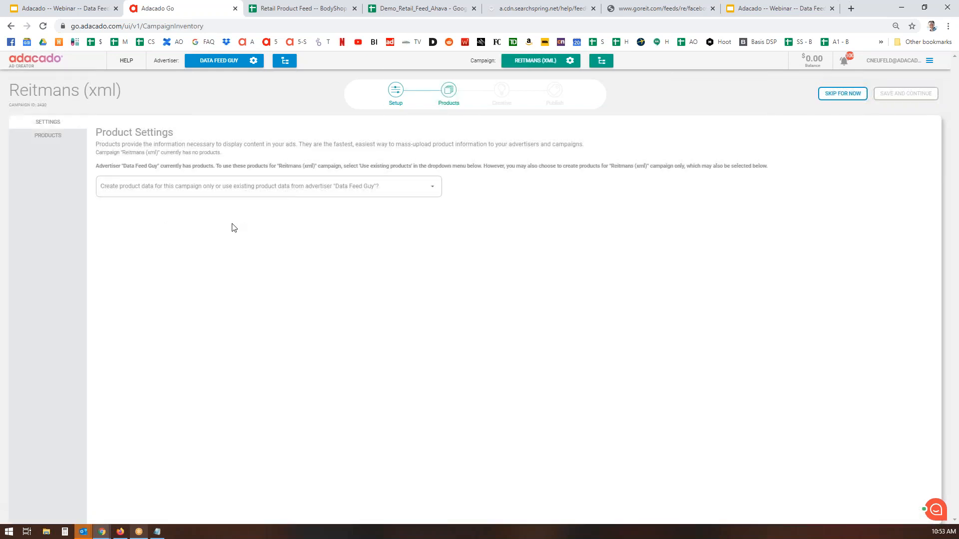
click(433, 187)
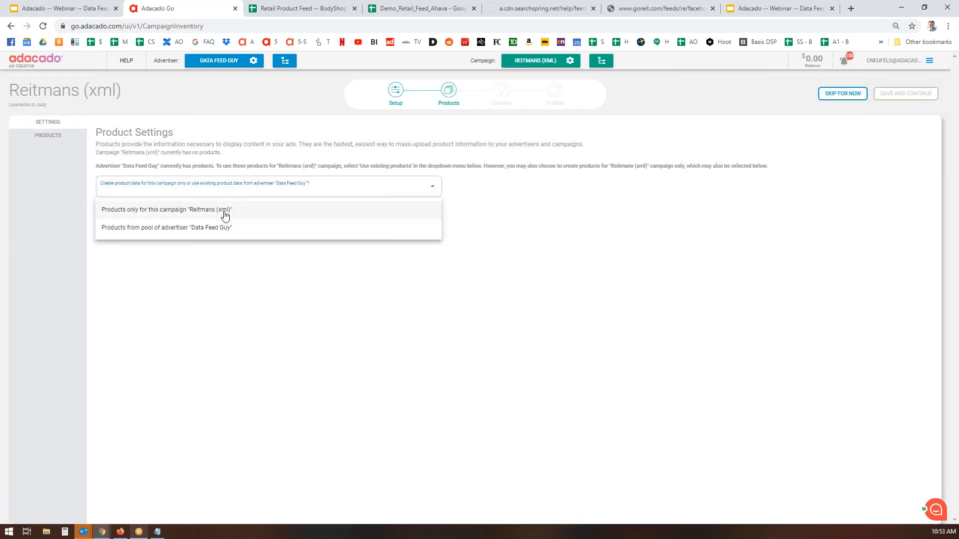
click(225, 214)
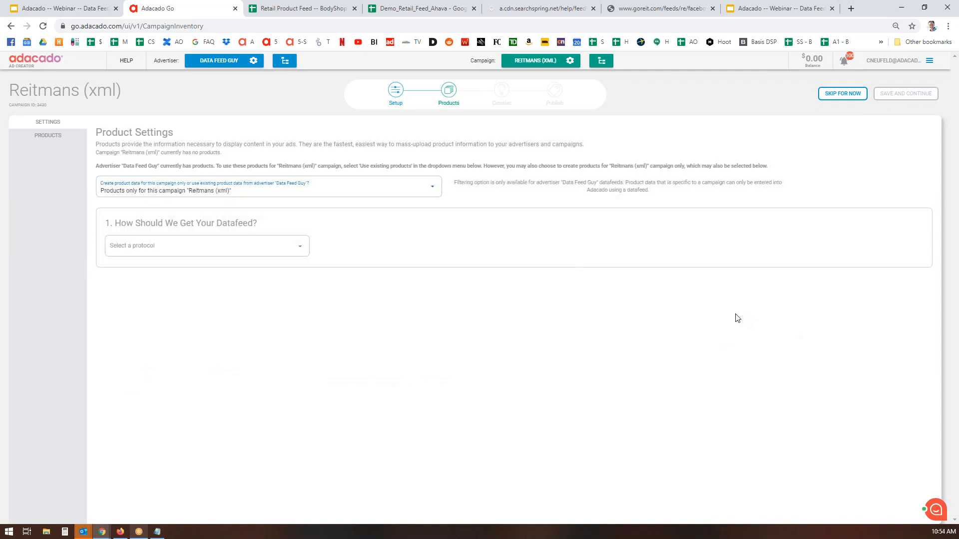
Set the feed protocol to HTTP/HTTPs and bring up the searchspring XML feed page
click(236, 248)
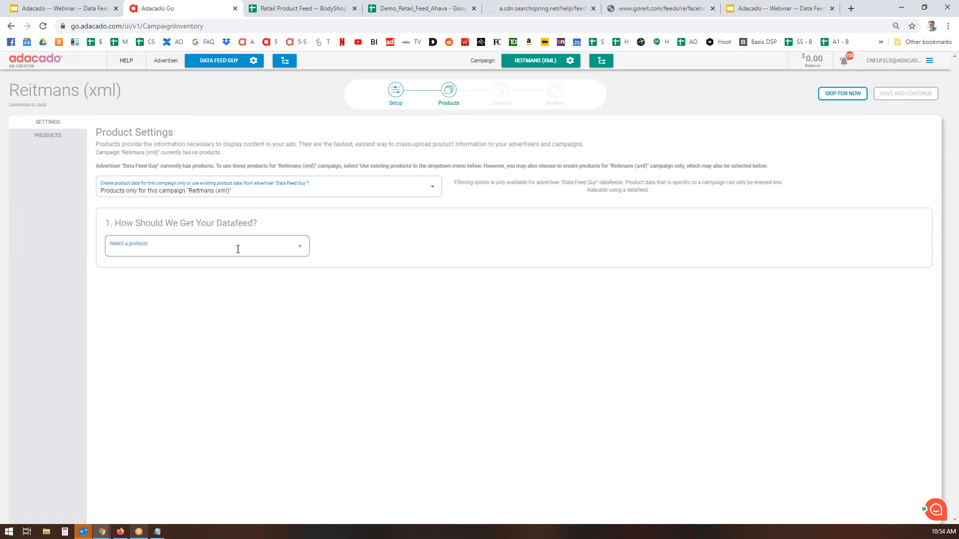
click(129, 274)
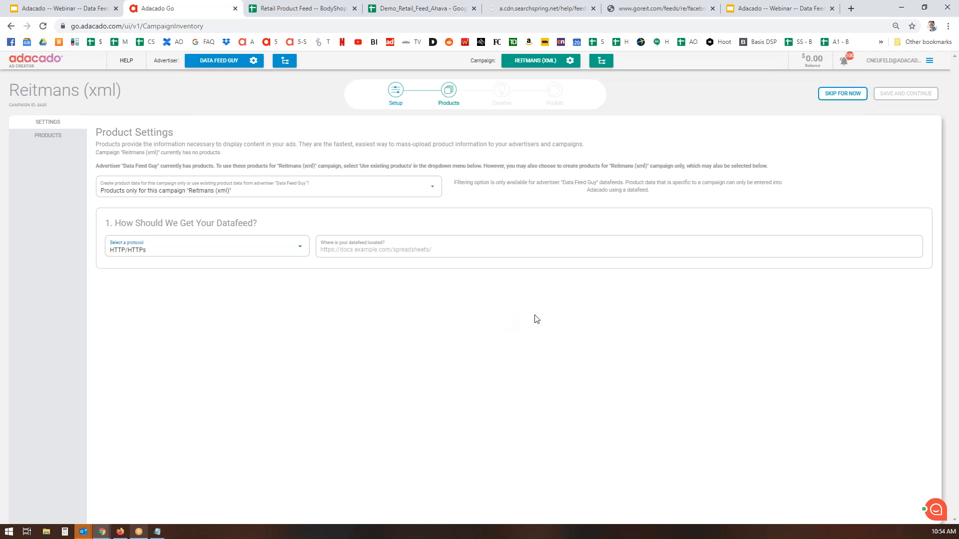
click(556, 10)
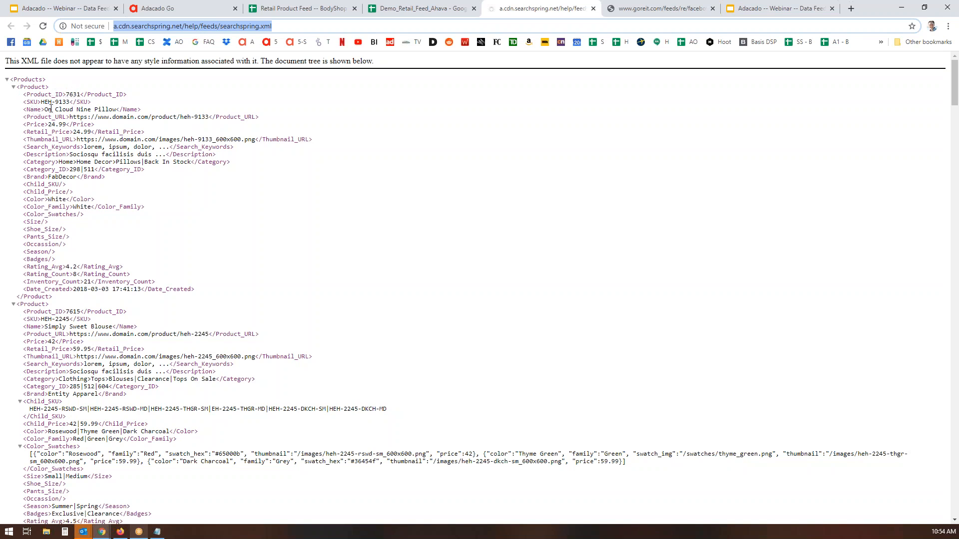
Copy the searchspring.xml feed address and return to the Adacado product settings
drag(311, 120, 54, 109)
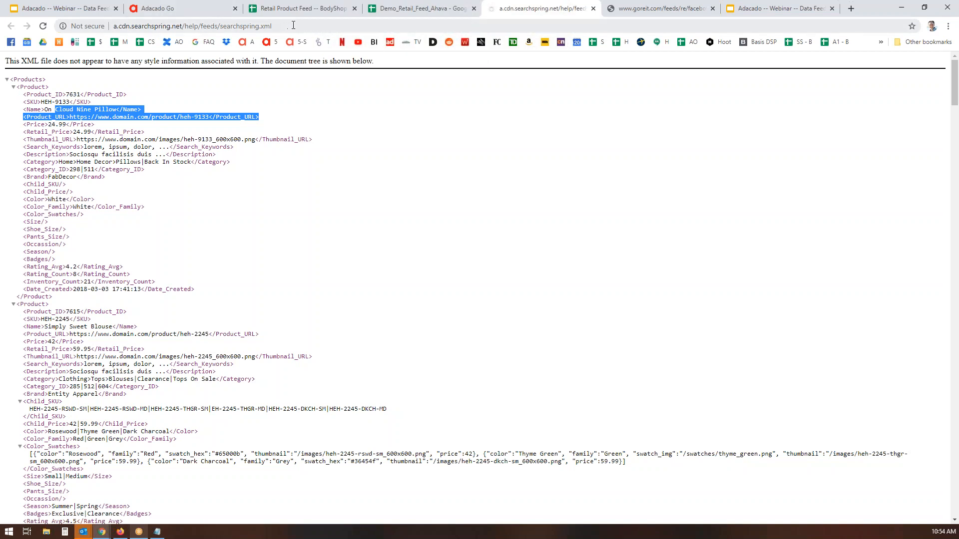
key(ctrl+l)
key(ctrl+c)
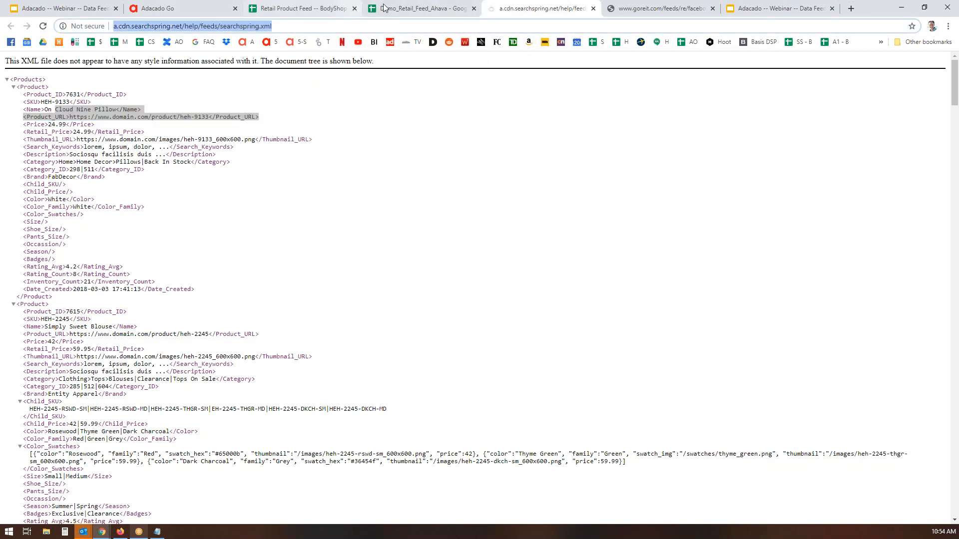
click(148, 14)
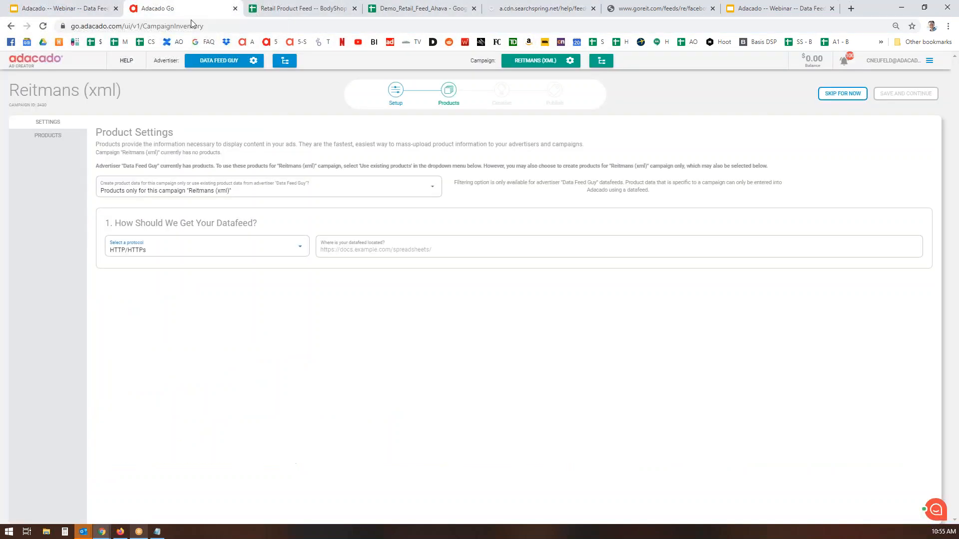
Paste the searchspring address as the datafeed location and fetch a sample, which fails
click(445, 243)
key(ctrl+v)
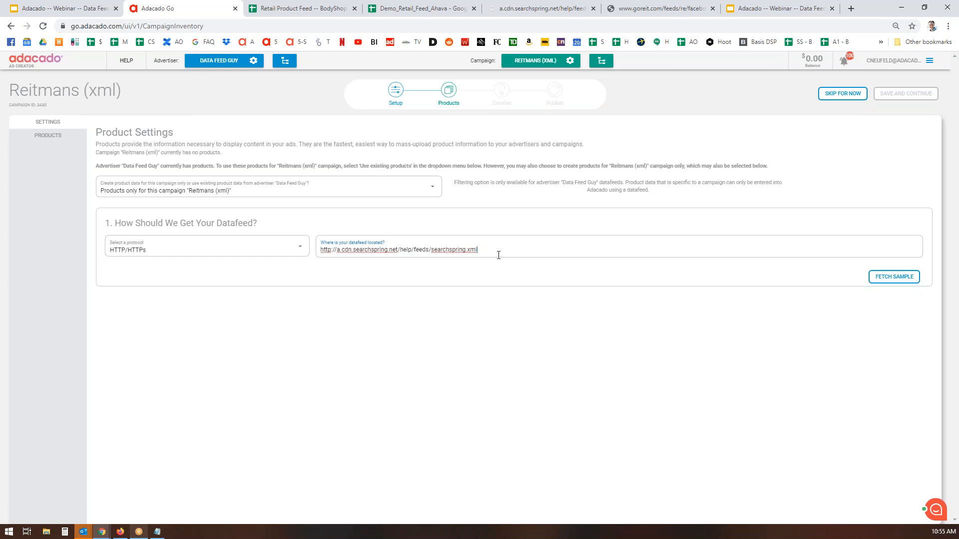
click(902, 277)
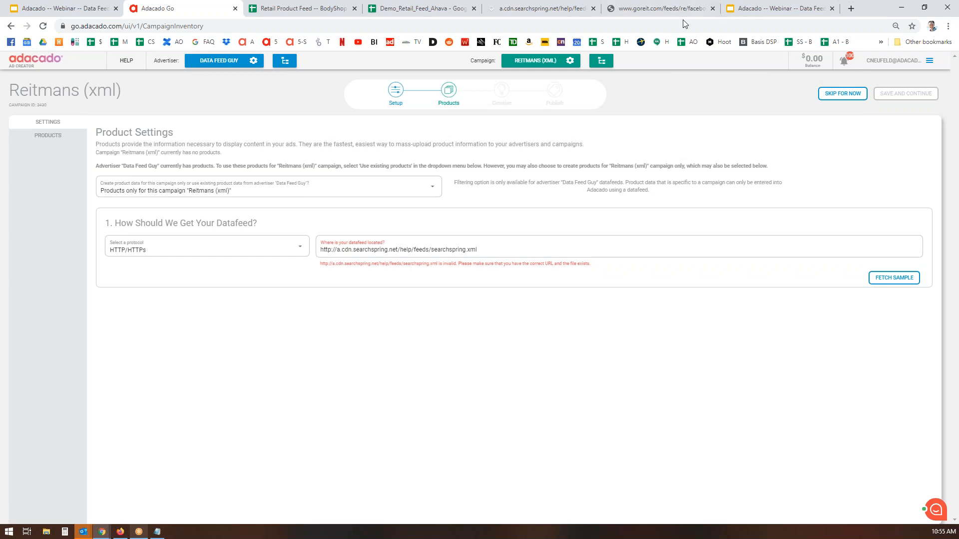
click(120, 532)
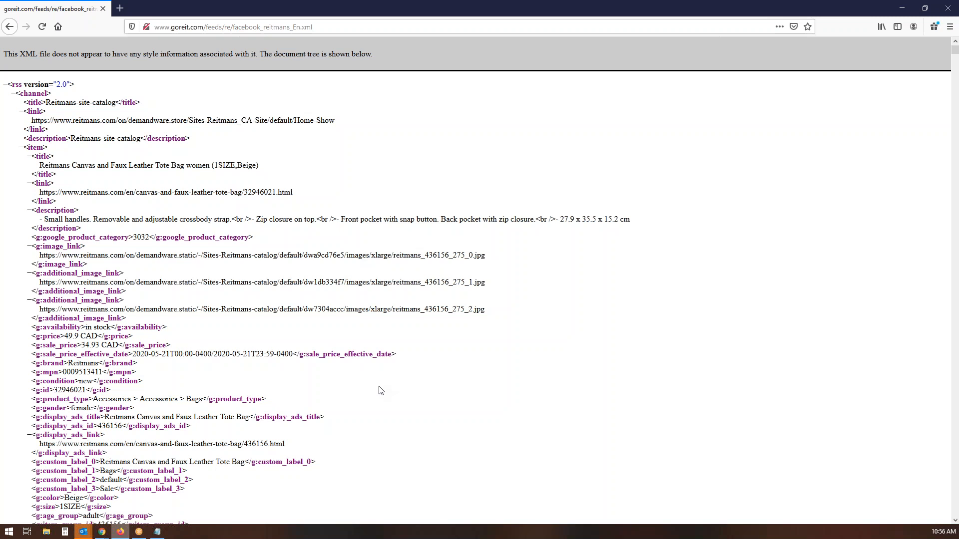
Copy the goreit.com Reitmans feed address from Firefox and bring the Adacado Go window back
click(332, 29)
key(ctrl+c)
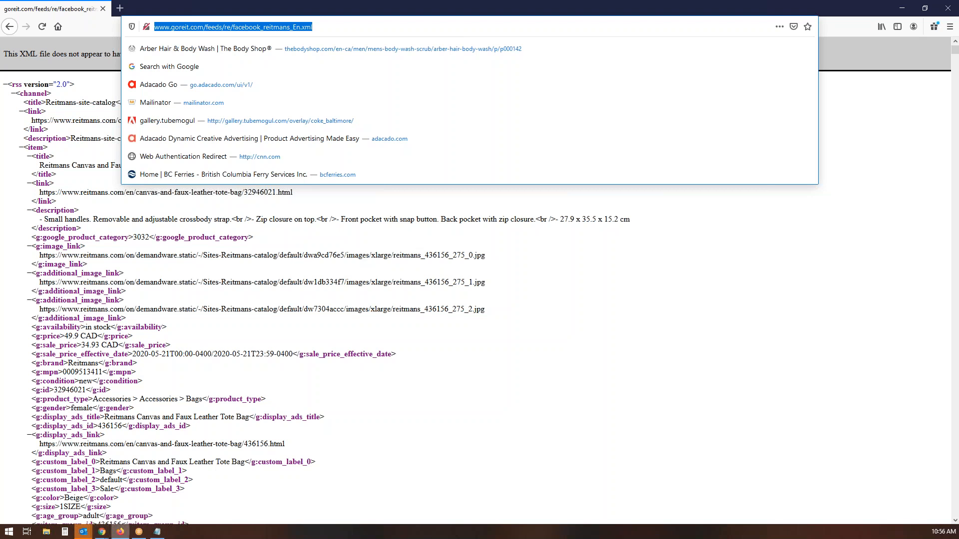
click(99, 534)
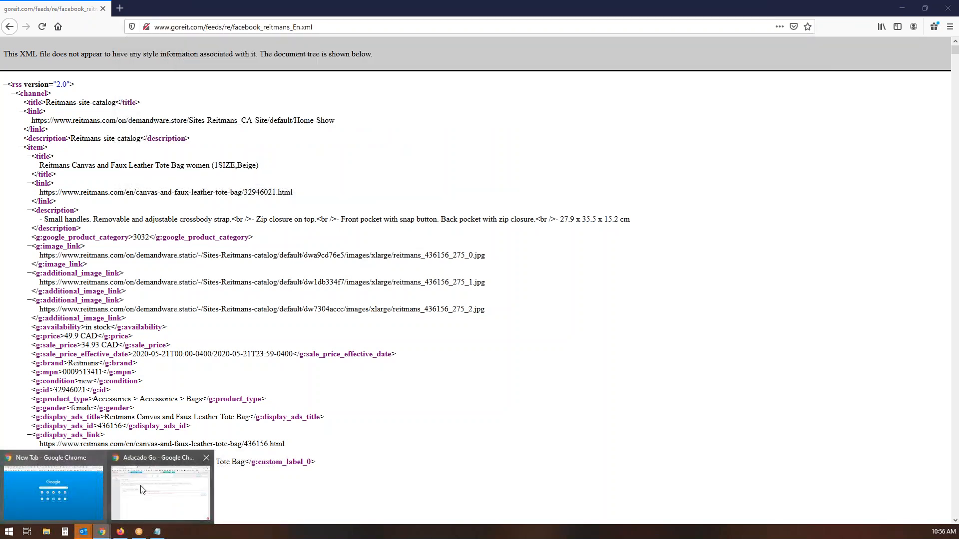
click(170, 497)
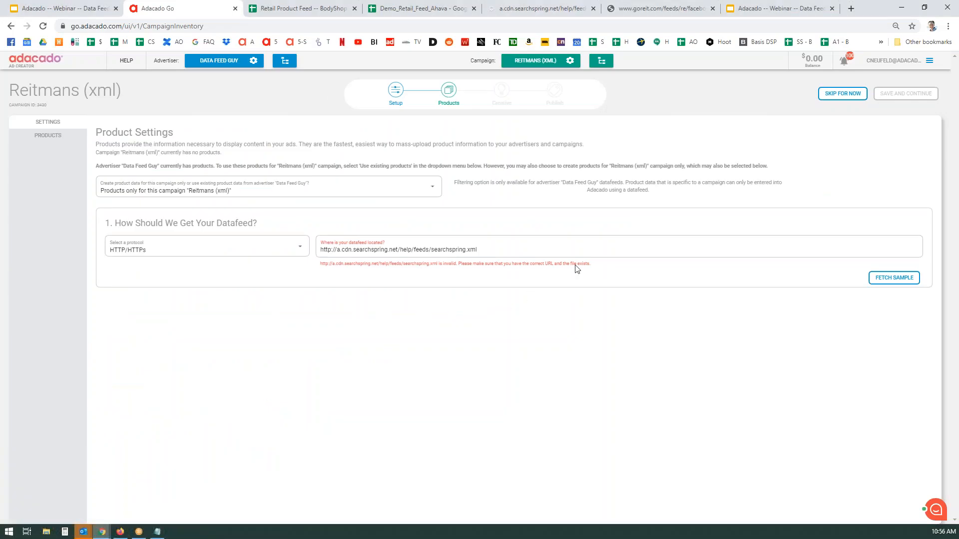
Replace the datafeed address with the goreit.com URL and fetch a sample successfully
triple_click(366, 256)
key(ctrl+v)
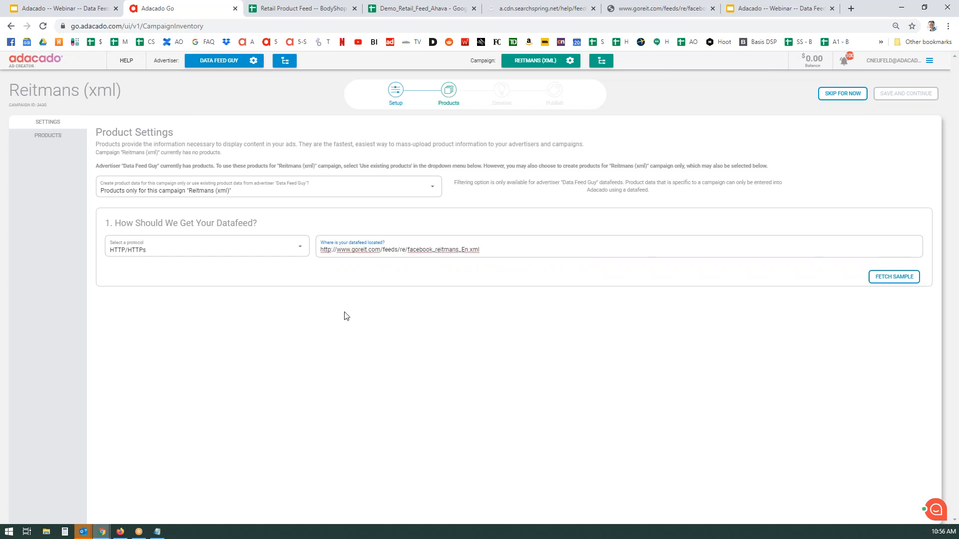
click(894, 277)
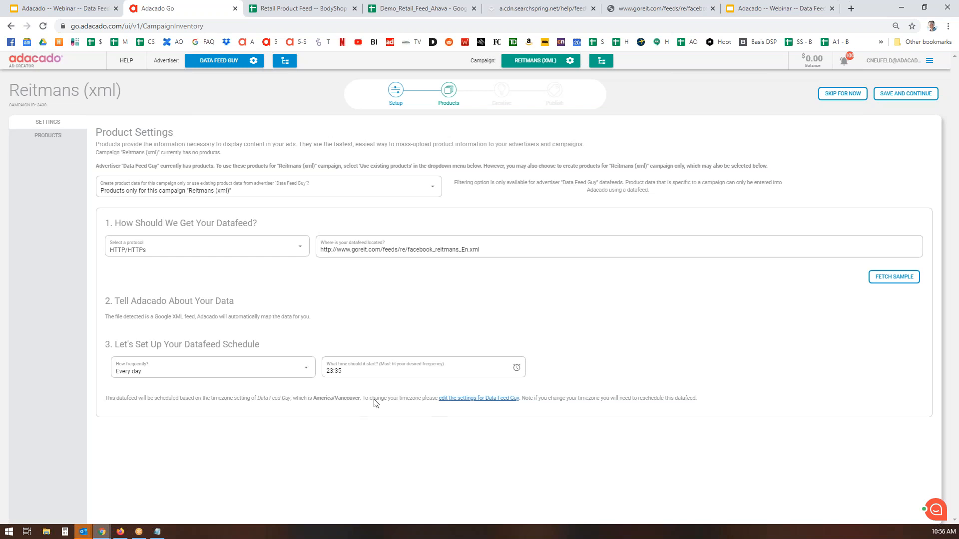
Set the daily feed update start time to 13:35 and save the product settings
click(379, 372)
click(410, 432)
click(675, 322)
click(905, 94)
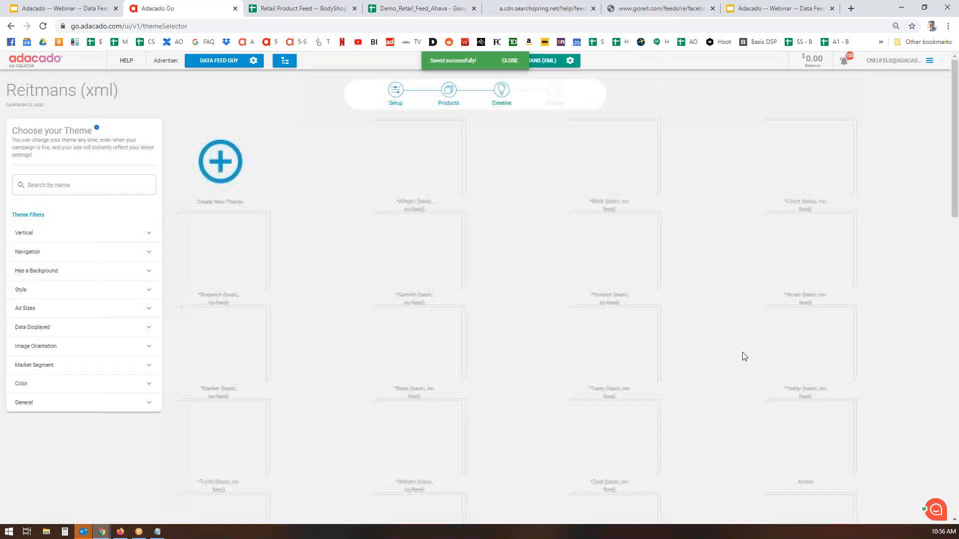
Choose the Magnifique theme from the theme grid for the Reitmans (xml) creative
scroll(736, 335, down, 8)
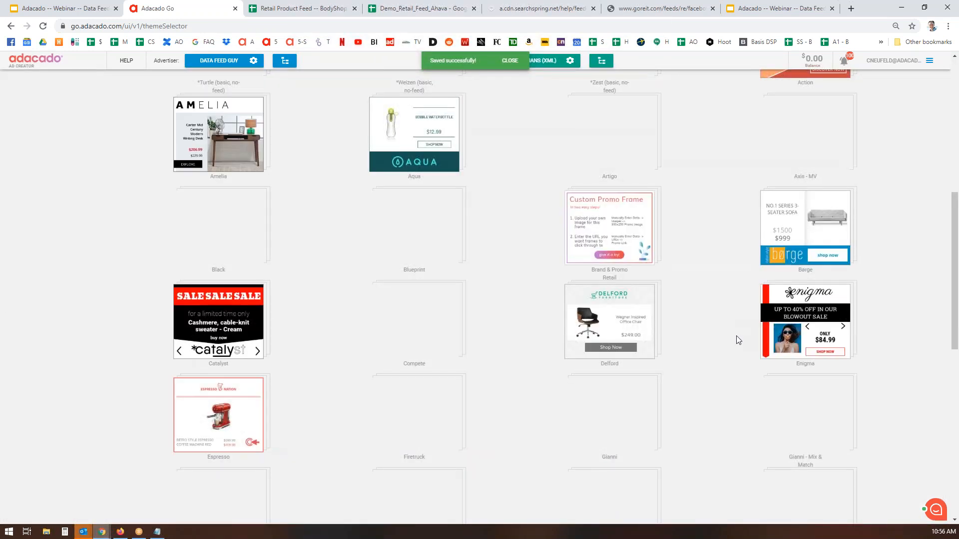
scroll(736, 336, down, 6)
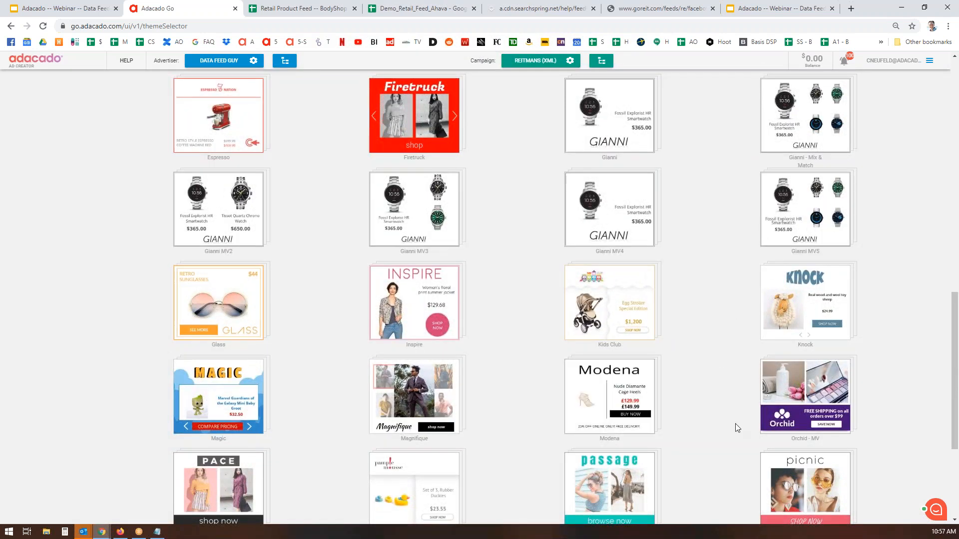
click(428, 402)
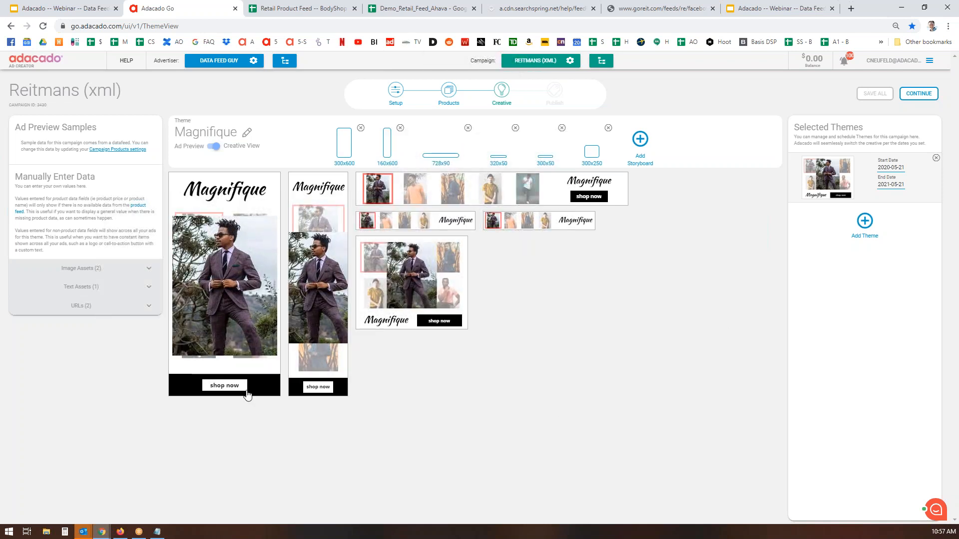
Upload the 'logo - reitmans' image as the Magnifique theme's company logo and continue
click(148, 272)
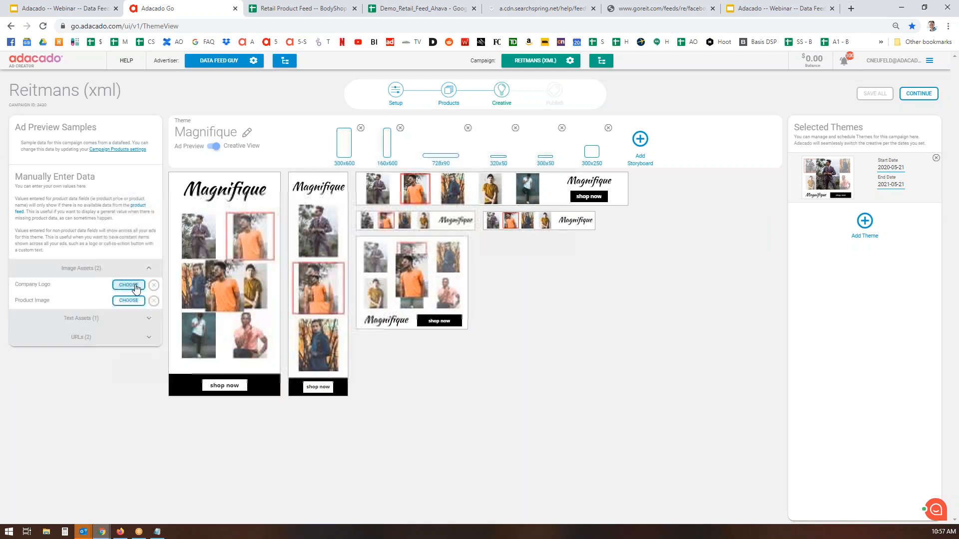
click(131, 284)
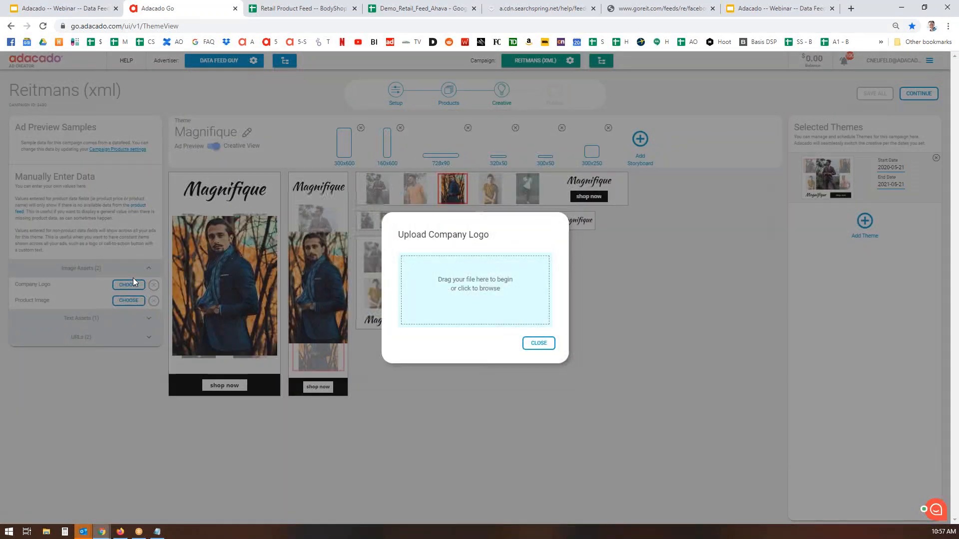
click(523, 269)
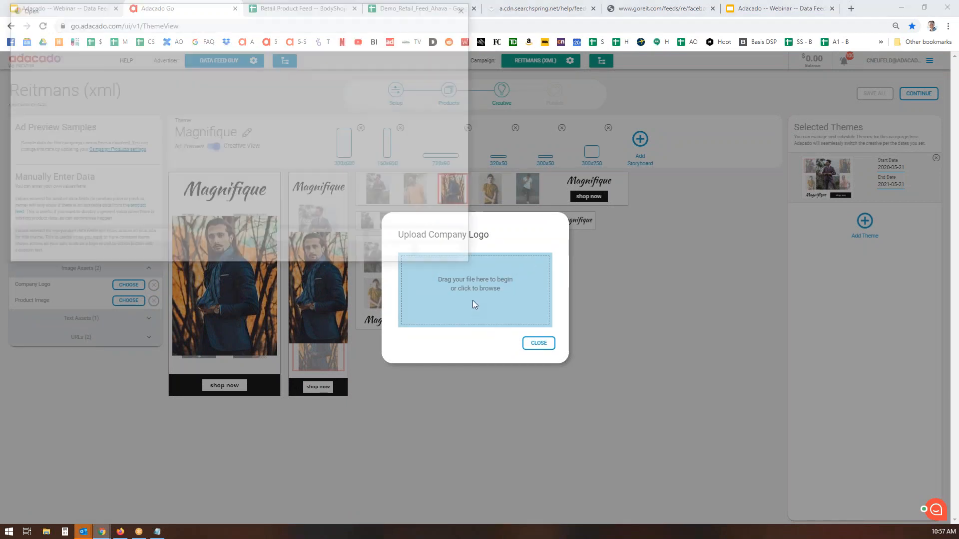
scroll(190, 174, down, 4)
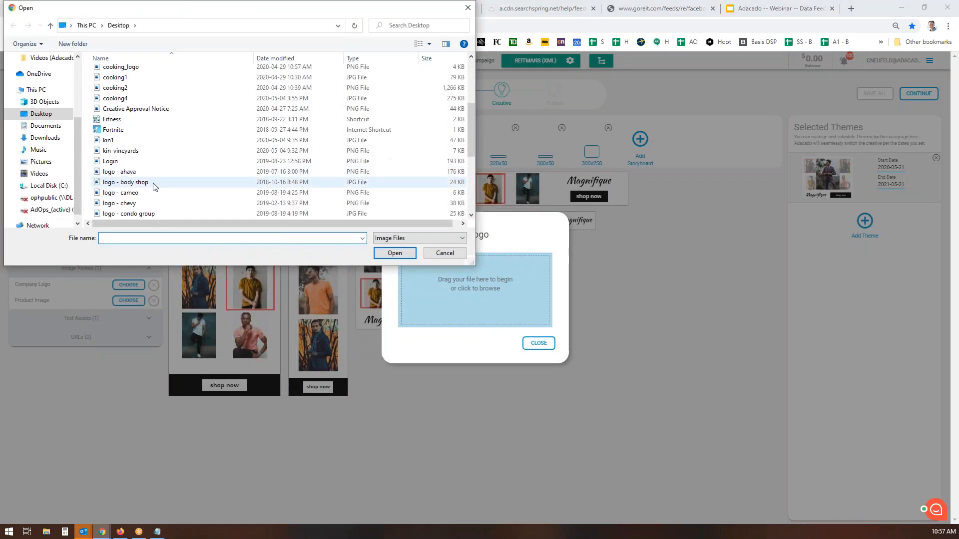
scroll(150, 145, down, 1)
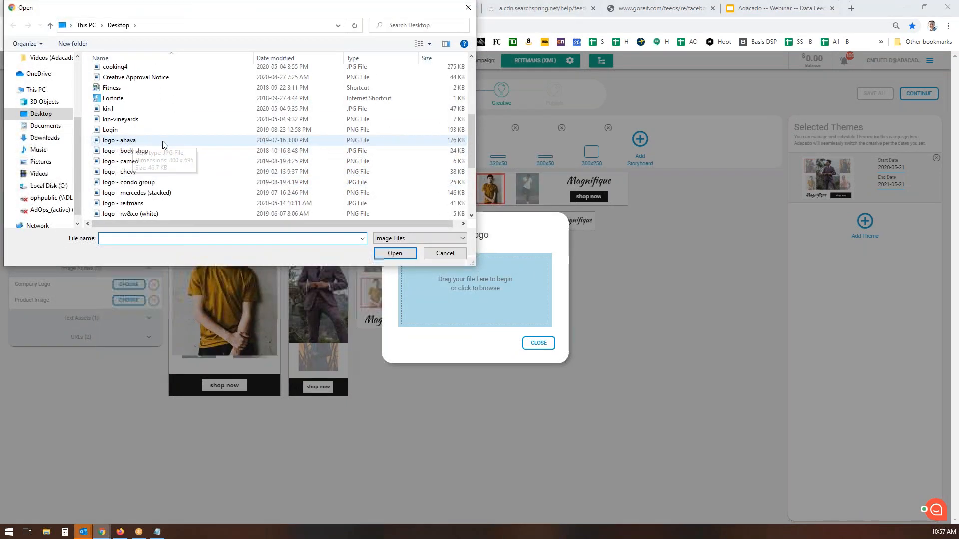
double_click(135, 203)
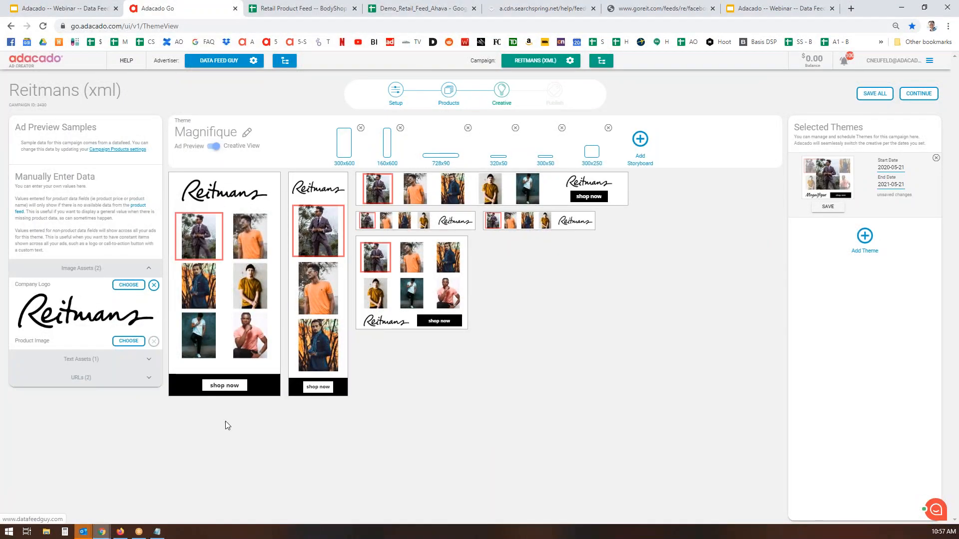
click(935, 95)
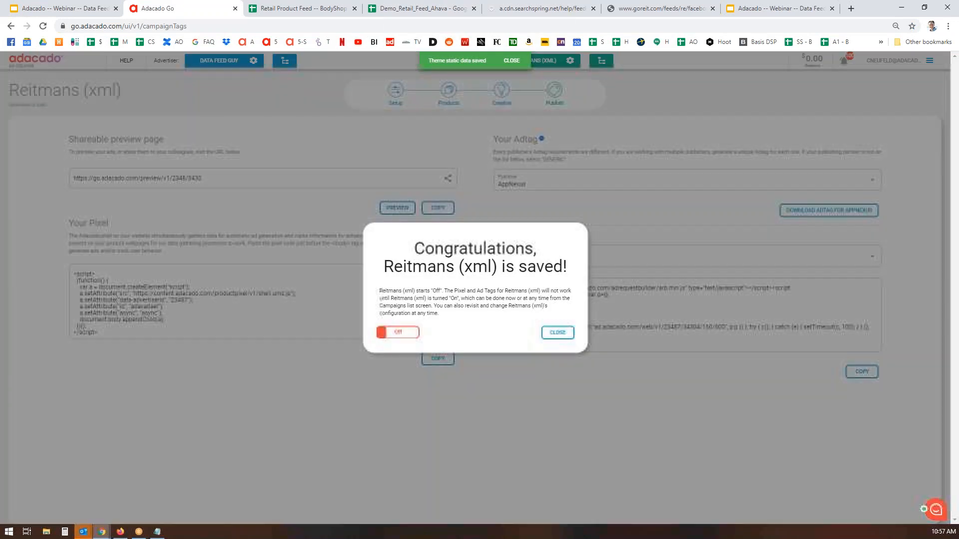
Turn the Reitmans (xml) campaign On and go to the All Campaigns list
click(408, 333)
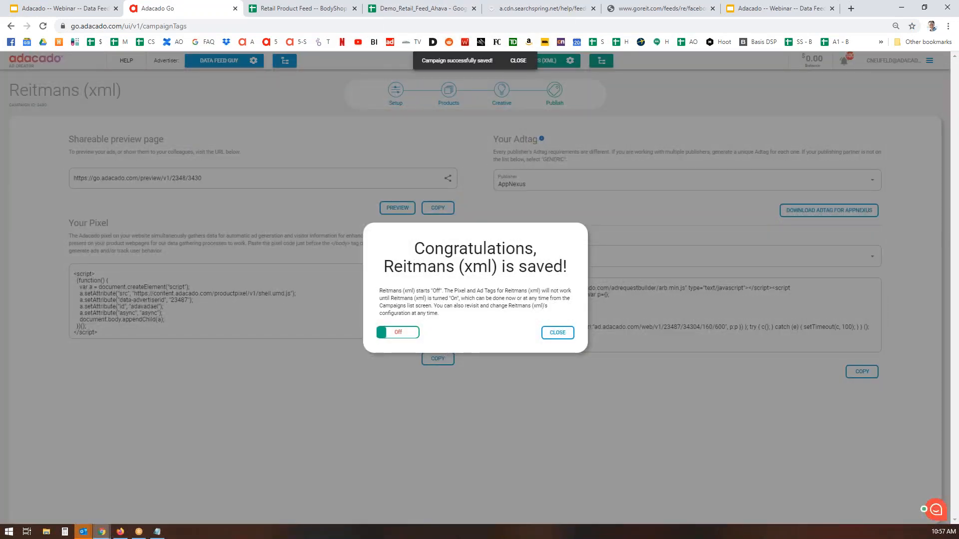
click(558, 333)
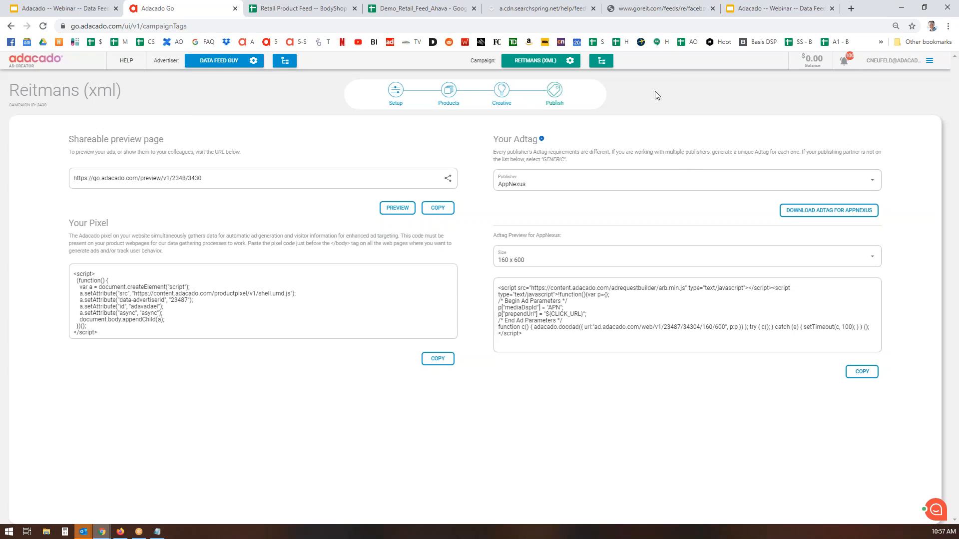
click(595, 60)
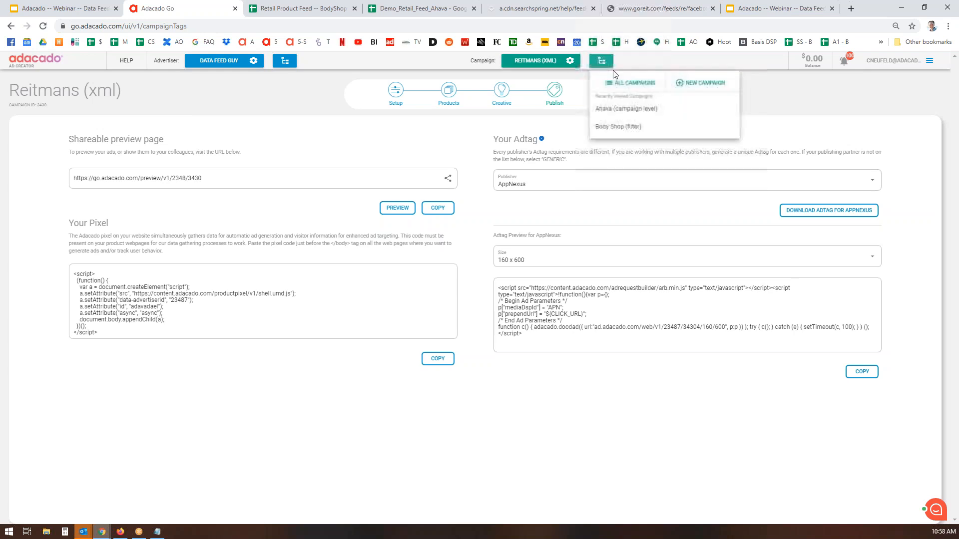
click(647, 87)
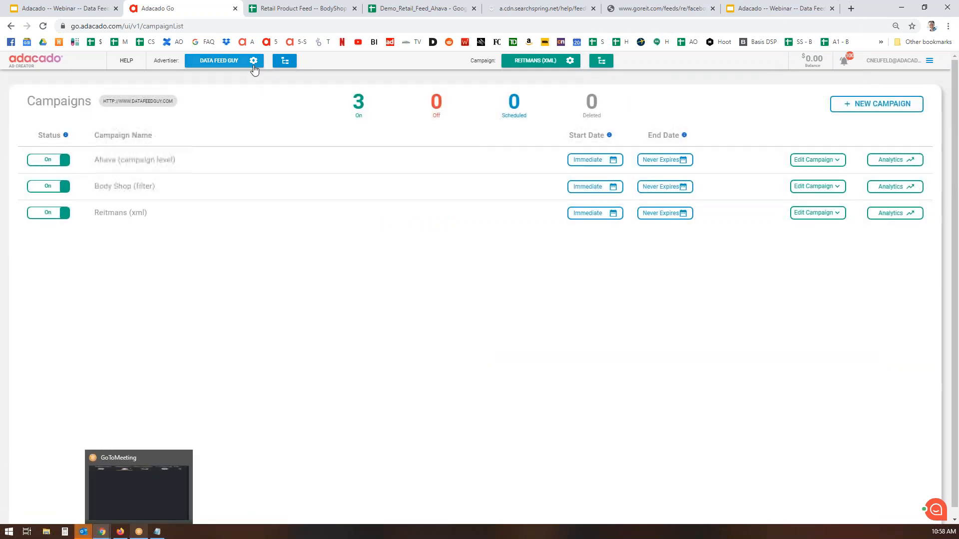
Create a new campaign named 'Tumi (FTP)' with the Last viewed objective and save it
click(895, 106)
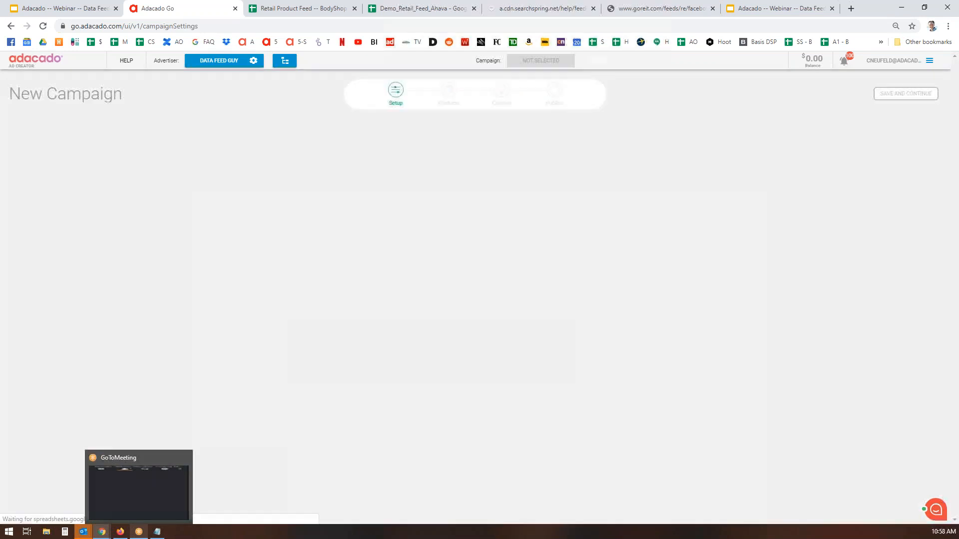
click(191, 167)
text(Tumi (FTP)
key(BackSpace)
text(TP)_)
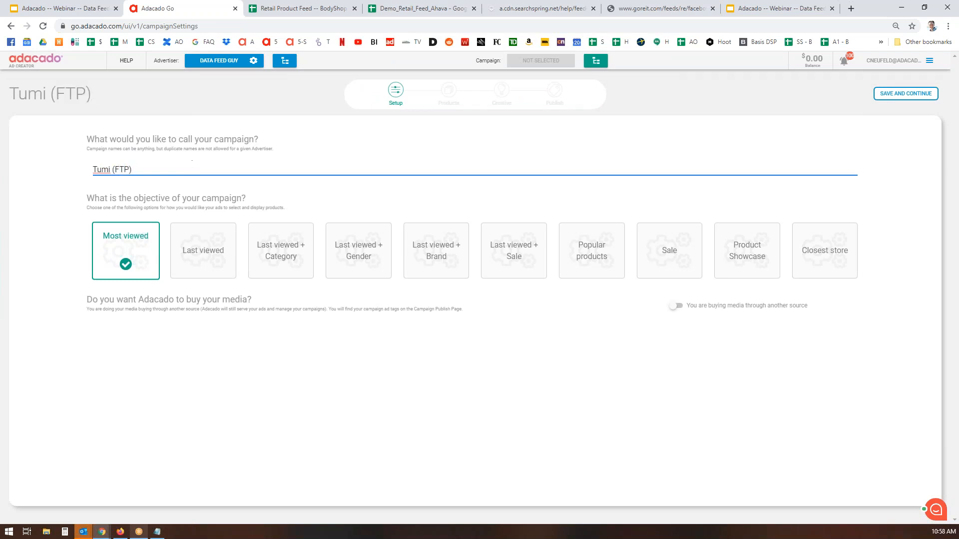
click(206, 263)
click(905, 95)
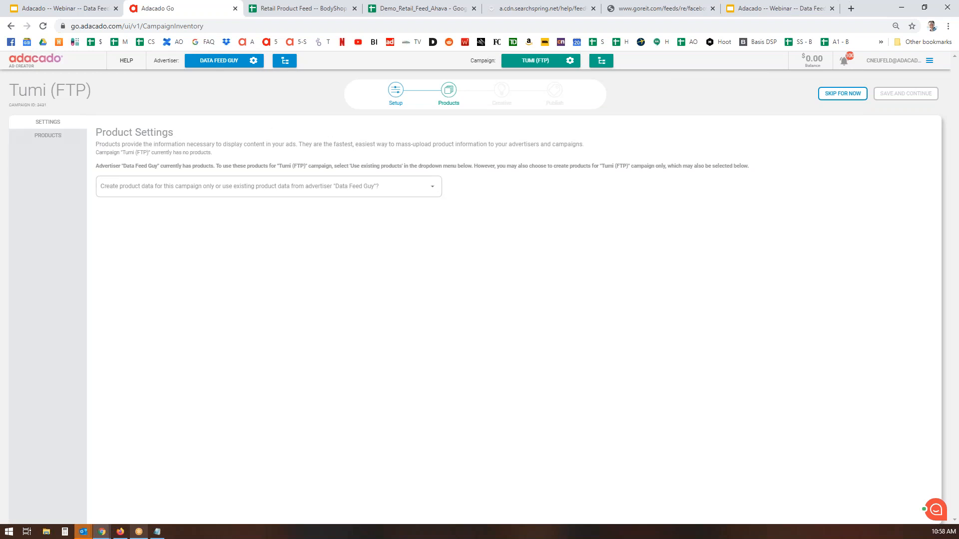
Set the product source to campaign-only products with an FTP datafeed protocol
click(407, 188)
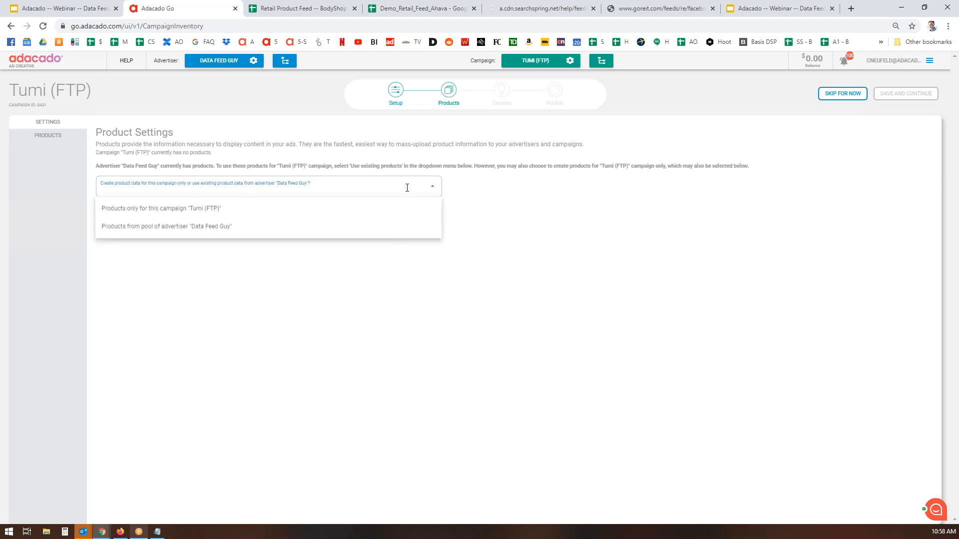
click(176, 209)
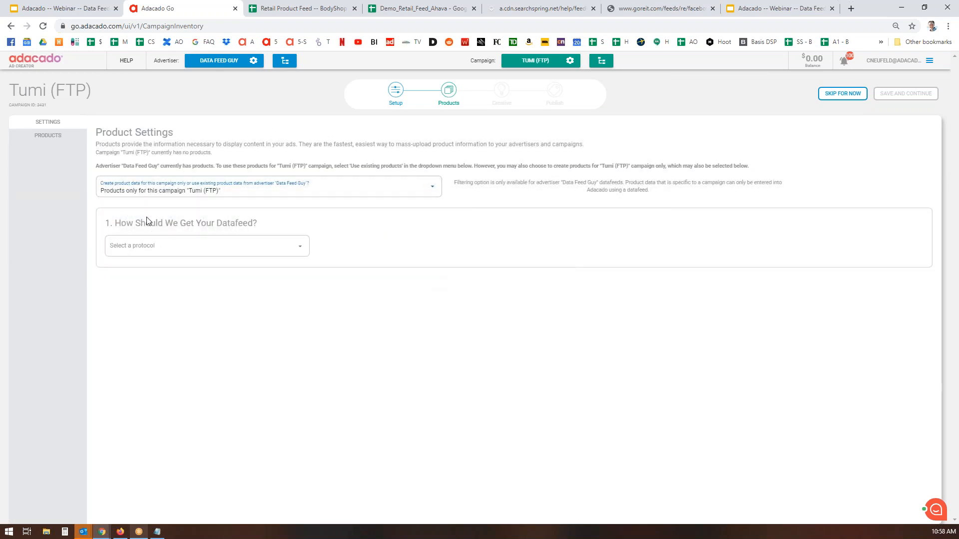
click(300, 248)
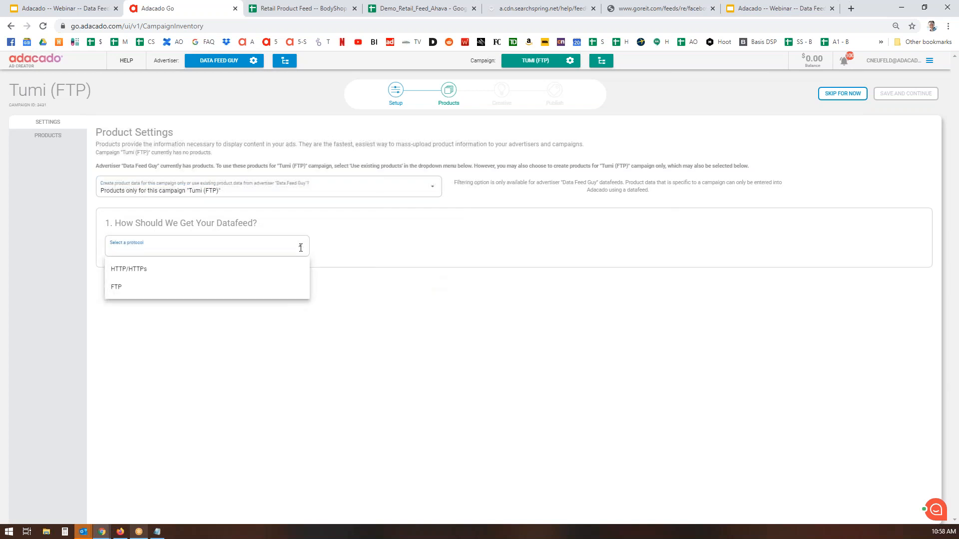
click(136, 271)
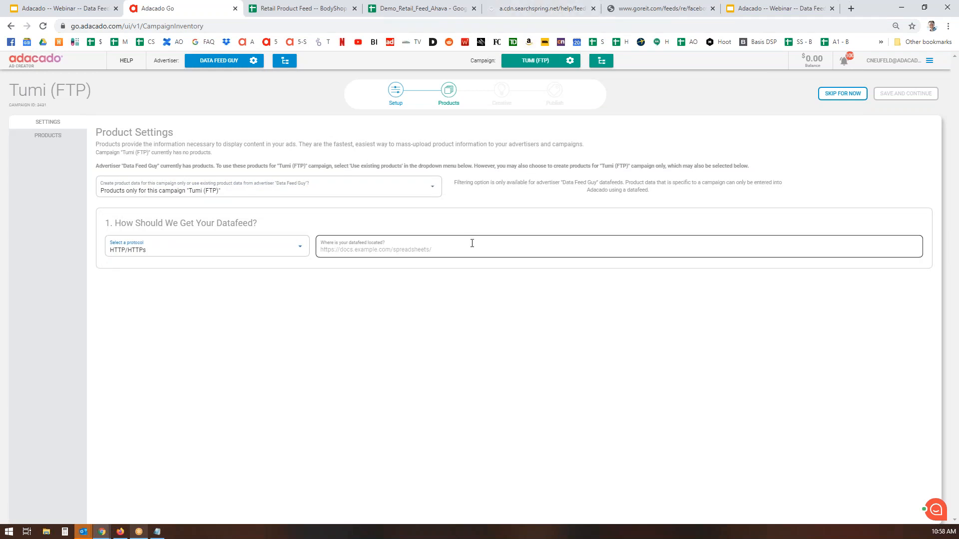
click(298, 247)
click(127, 293)
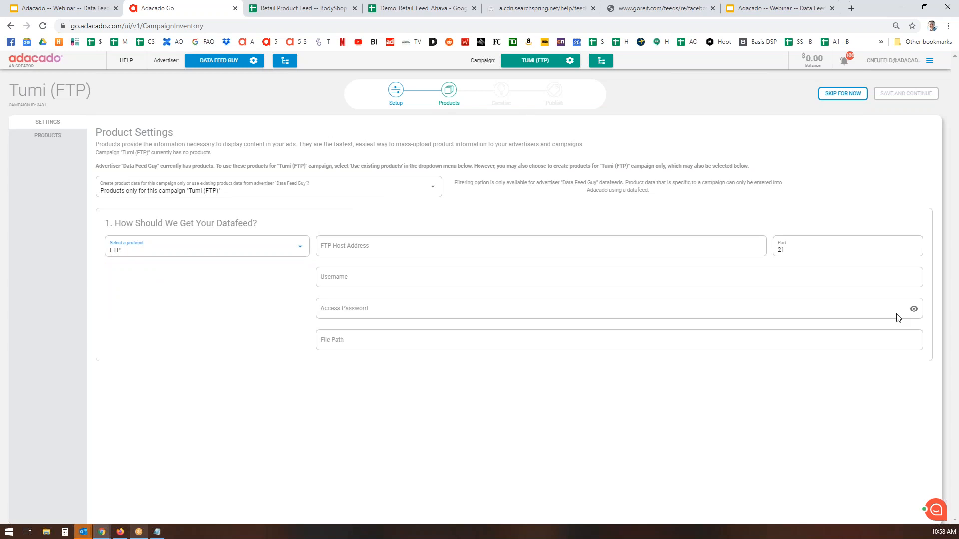
key(super+d)
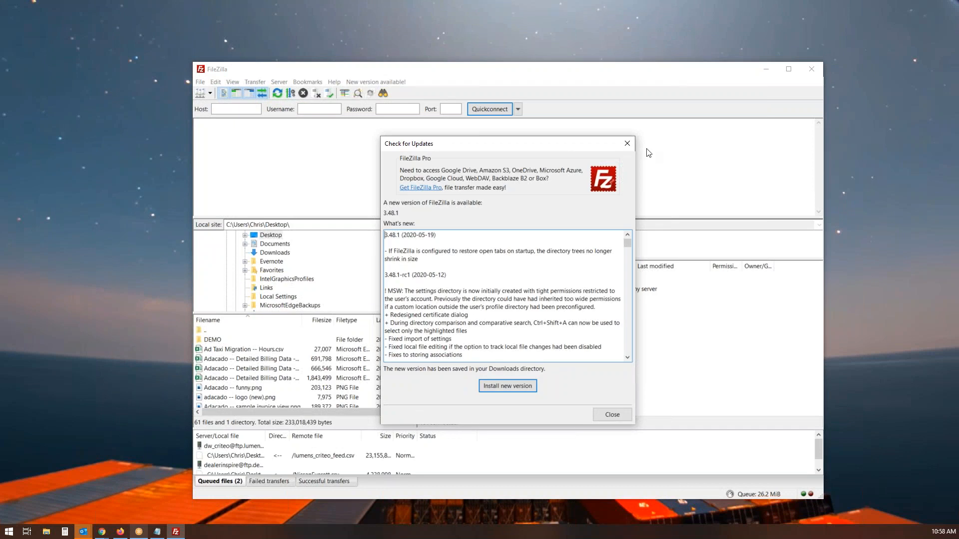
Quickconnect FileZilla to ftp.caorda.com with the account username and password
click(627, 144)
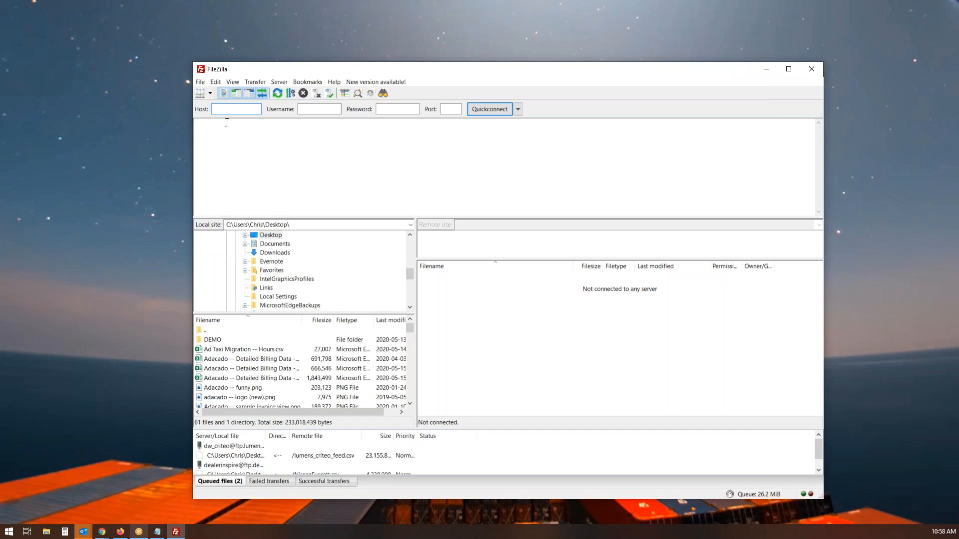
text(ftp.caorda.com)
click(332, 110)
key(Tab)
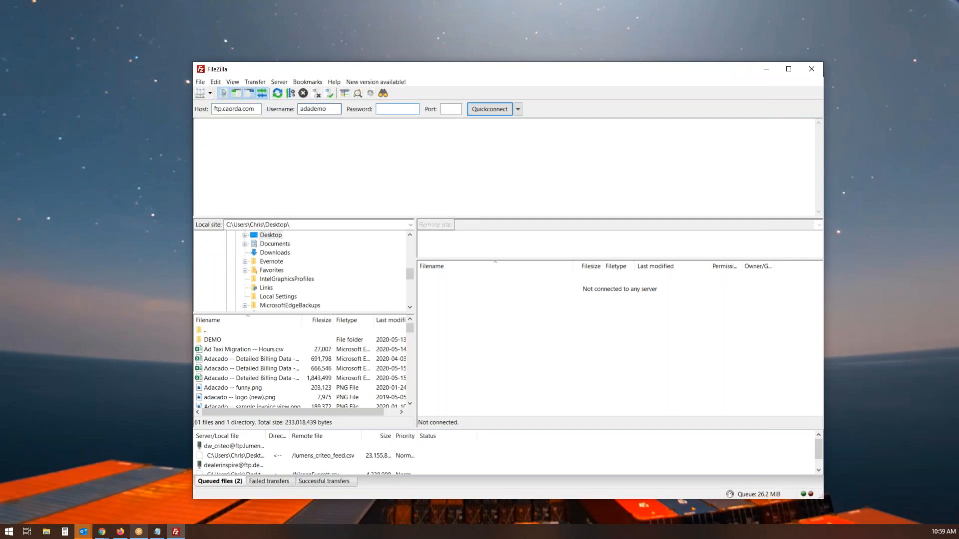
key(alt+Tab)
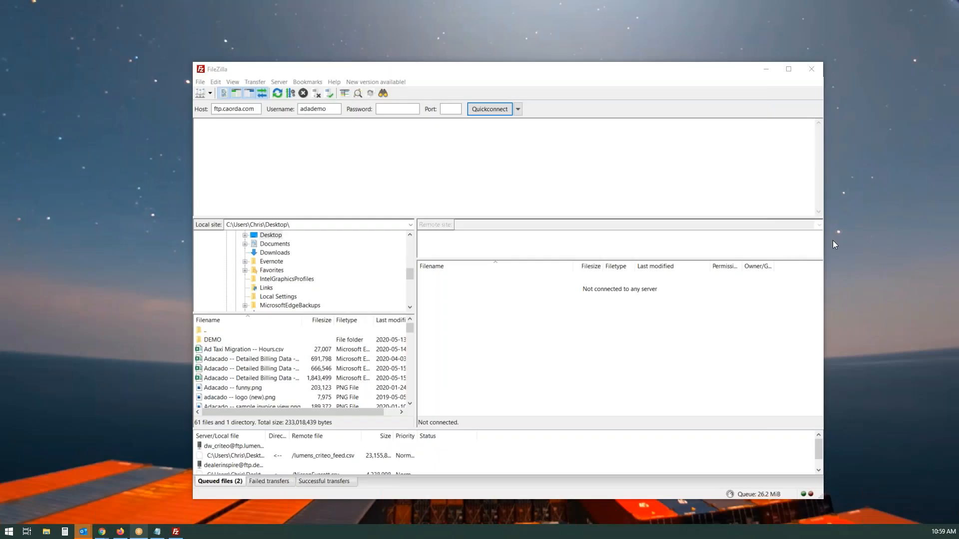
click(407, 109)
key(ctrl+v)
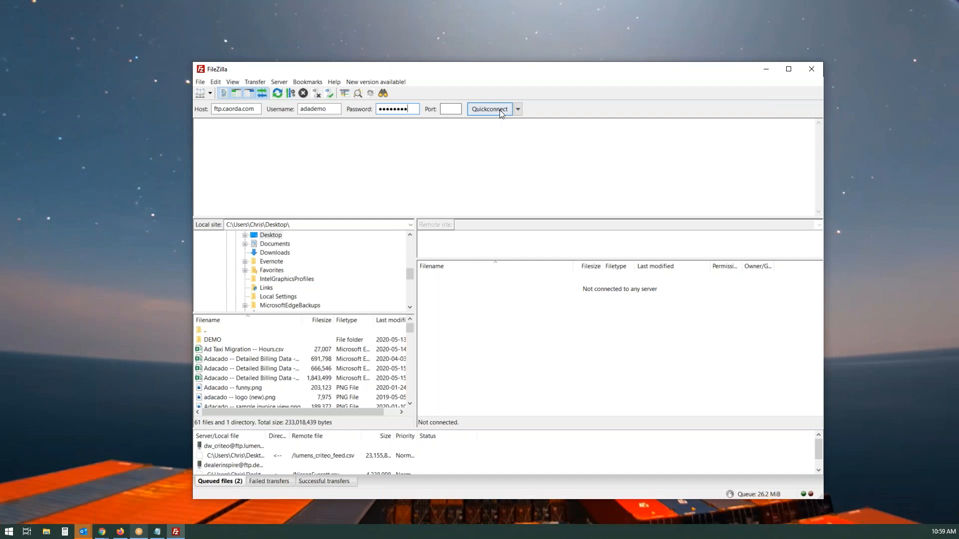
click(501, 113)
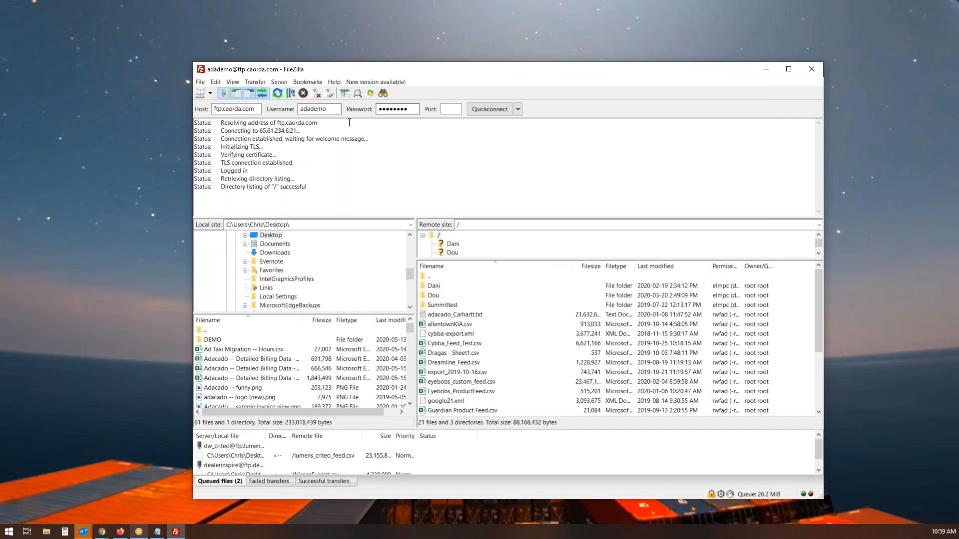
Select TUMI_clean.csv in the remote file list and make its name editable for copying
scroll(642, 280, down, 1)
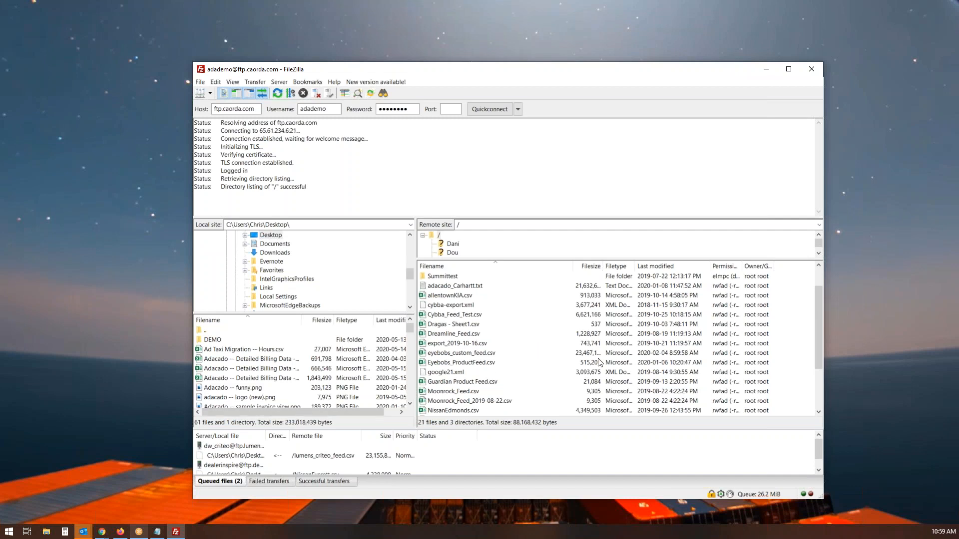
scroll(524, 308, down, 3)
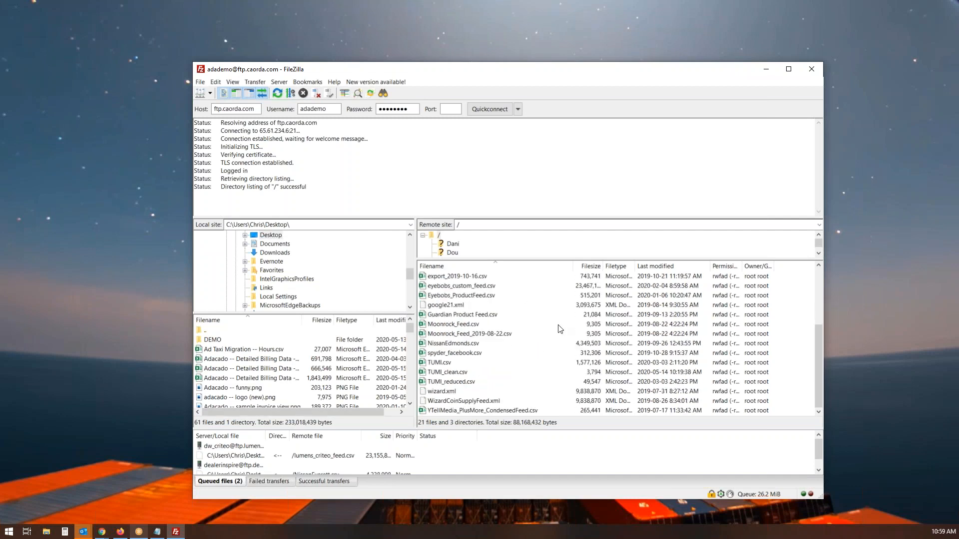
scroll(582, 333, up, 3)
scroll(578, 328, down, 3)
scroll(607, 327, up, 3)
scroll(600, 319, down, 3)
click(456, 373)
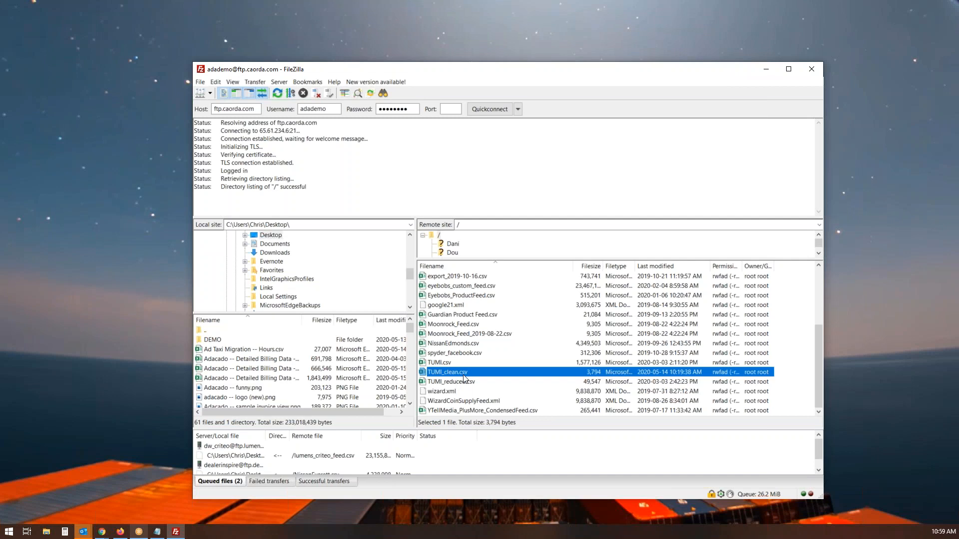
key(F2)
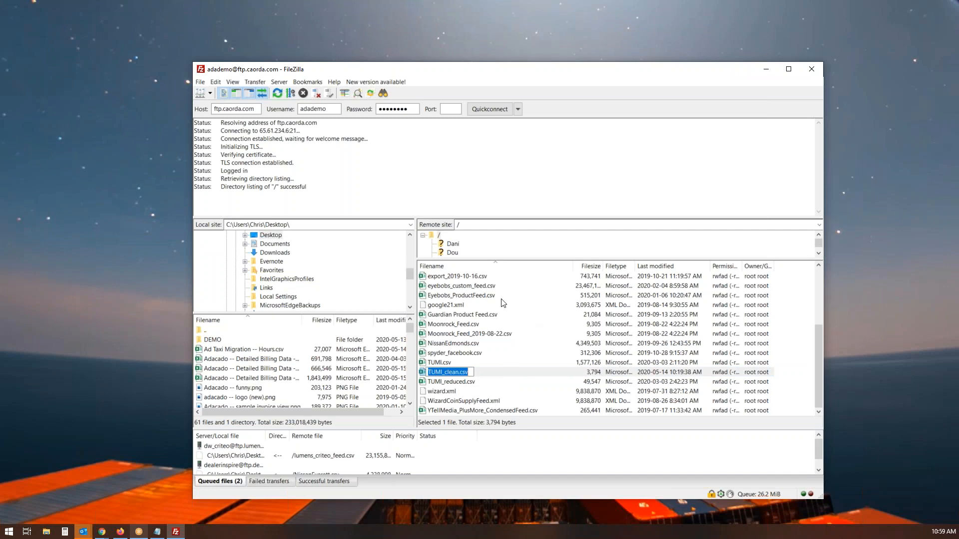
Switch back to the Adacado Go Chrome window
mouse_move(157, 531)
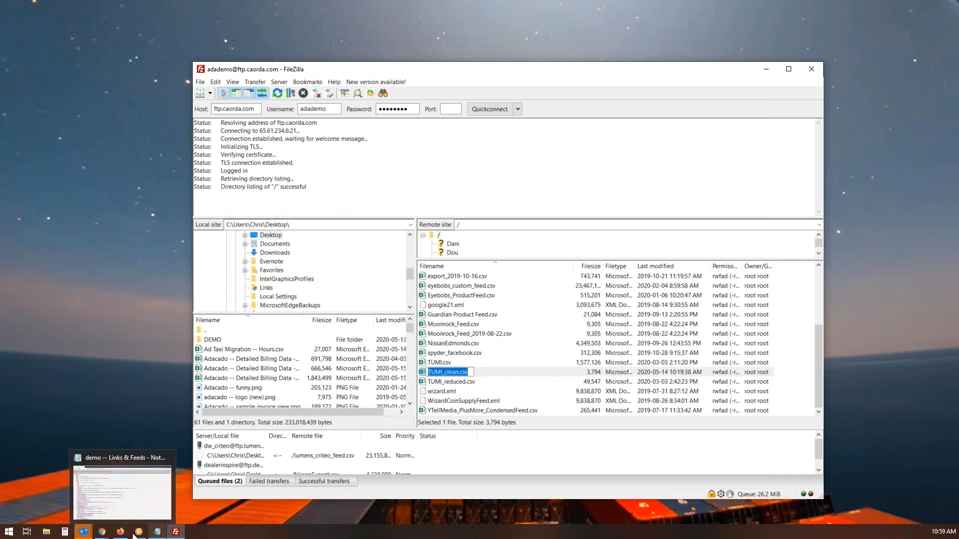
click(102, 532)
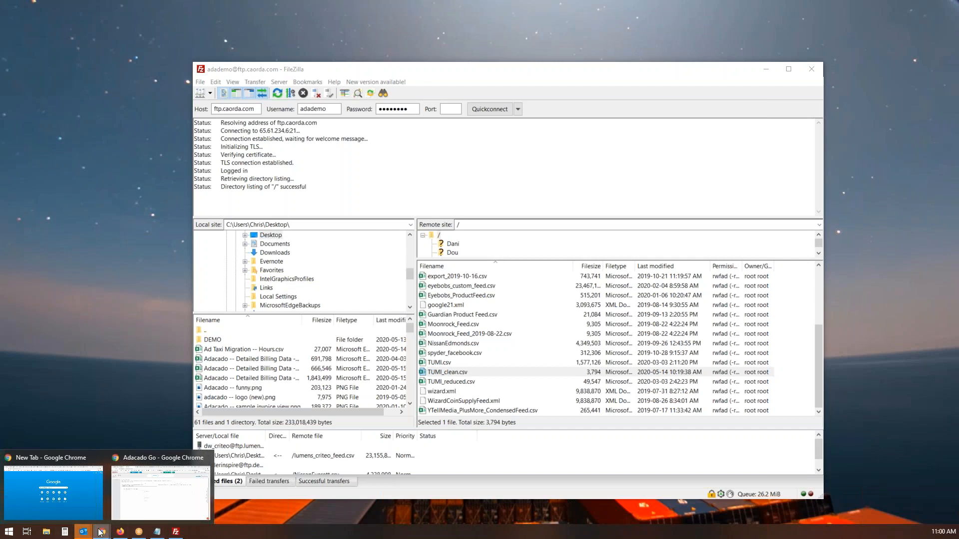
click(74, 493)
mouse_move(102, 532)
click(161, 495)
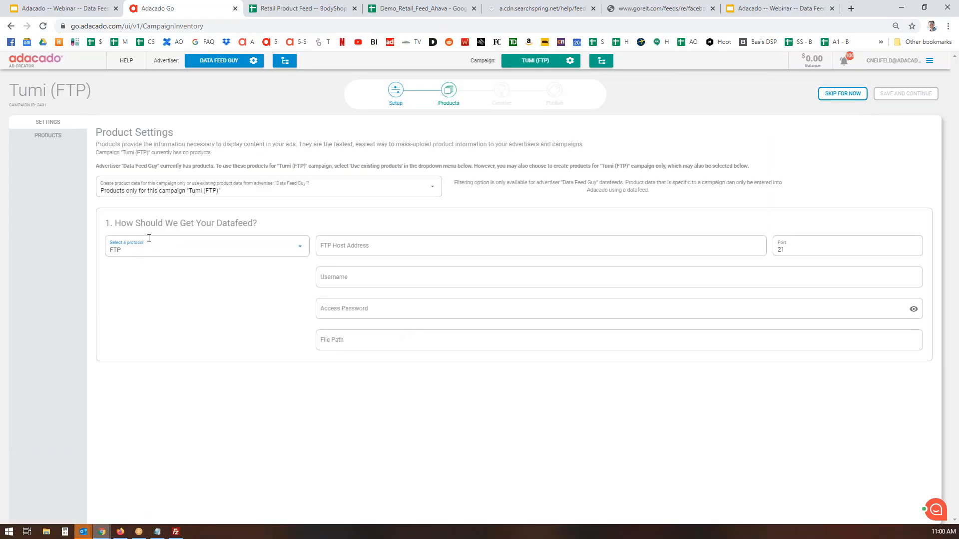
Enter FTP host ftp.caorda.com, the account username and password, and file path /tumi_clean.csv
click(413, 245)
text(ftp.caorda.com)
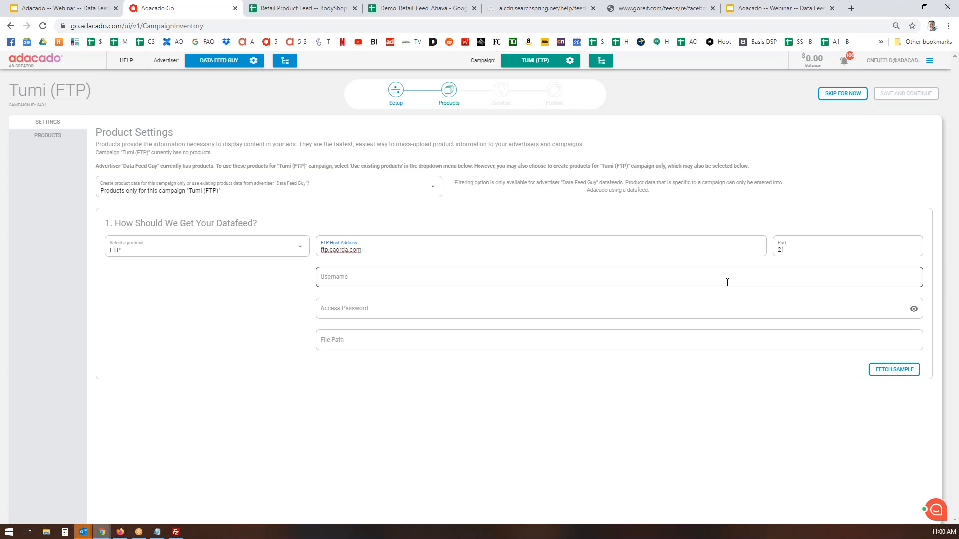
click(407, 284)
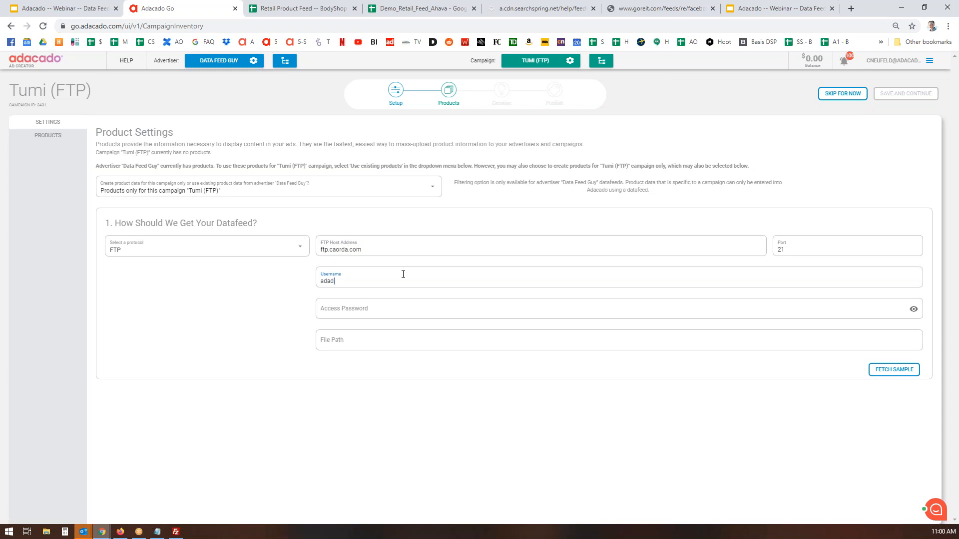
click(387, 311)
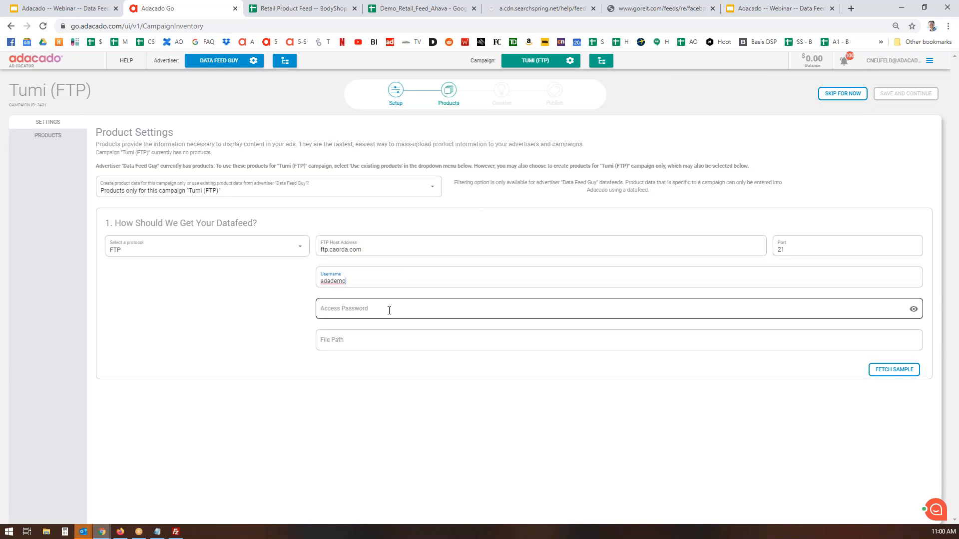
key(alt+Tab)
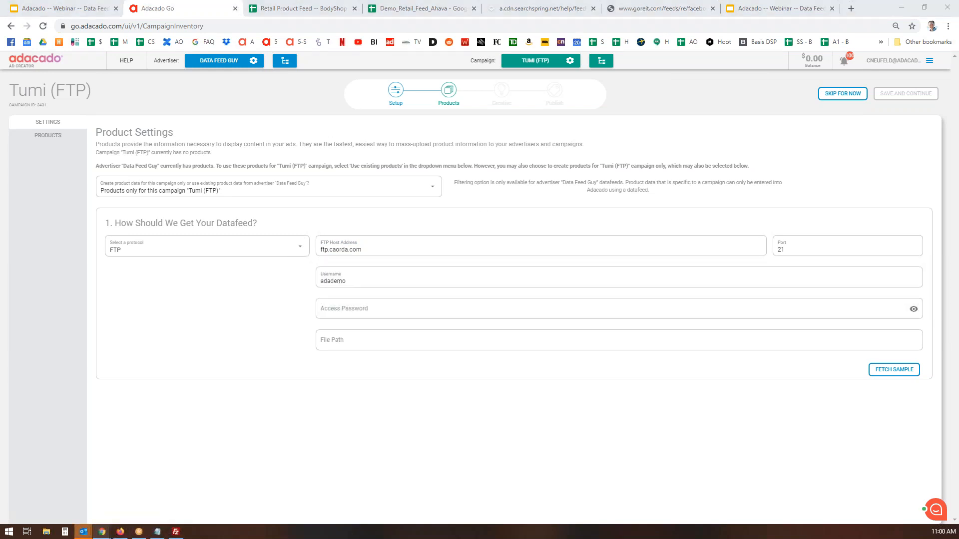
click(425, 313)
key(ctrl+v)
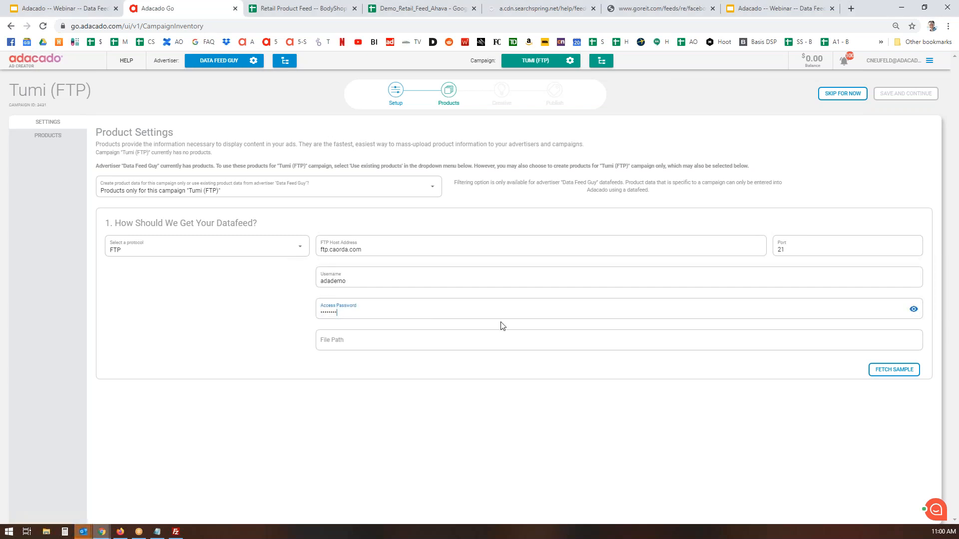
click(363, 341)
text(/tumi_clean.csv)
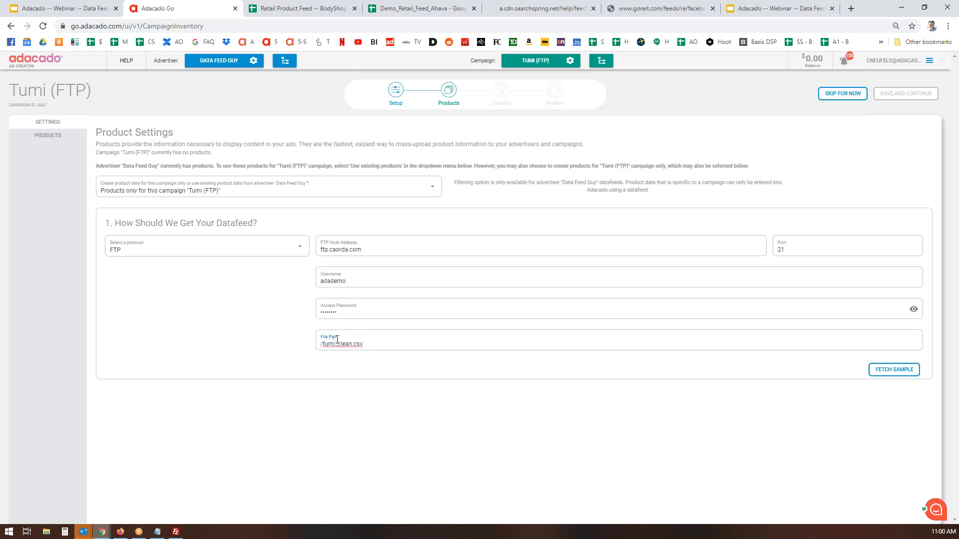
Fetch the Tumi feed sample, set the delimiter to By comma, and review the mapped fields
click(897, 376)
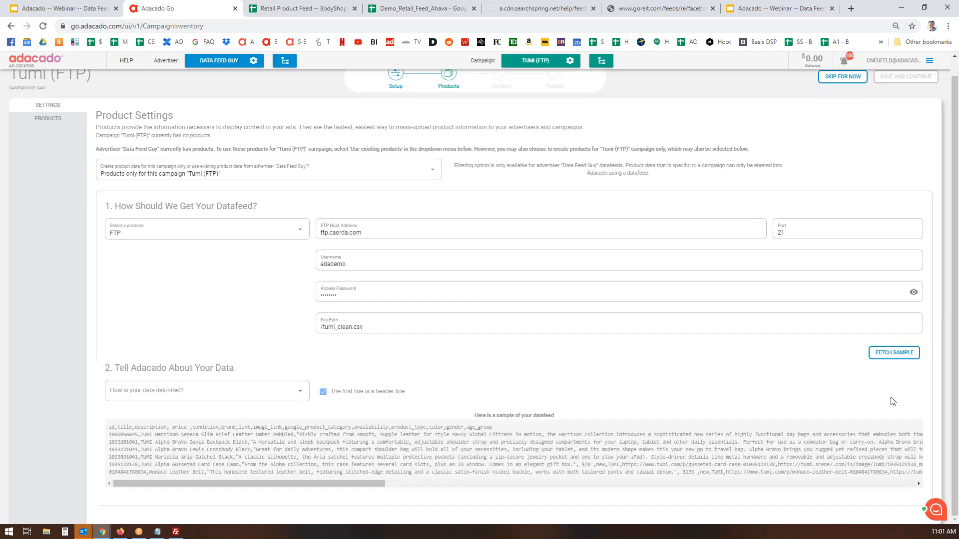
click(299, 391)
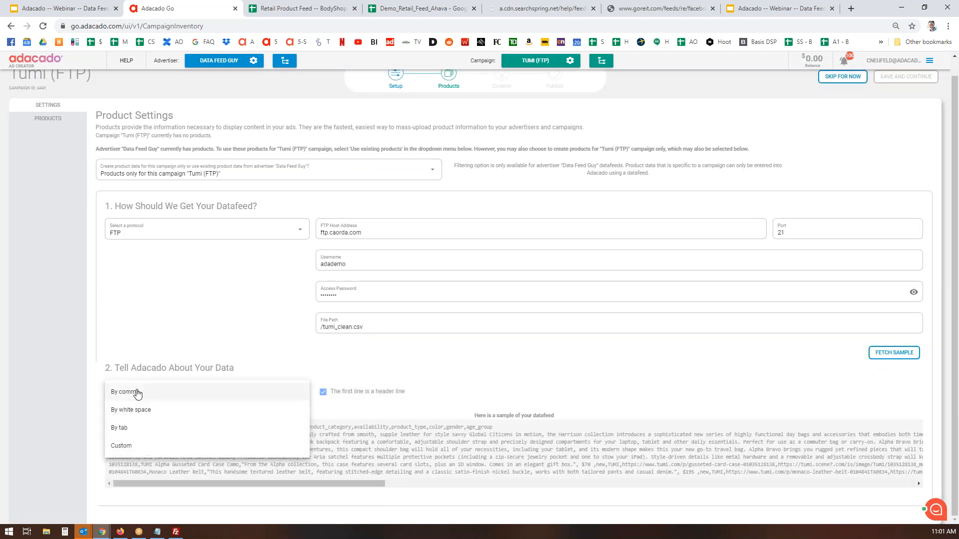
click(137, 393)
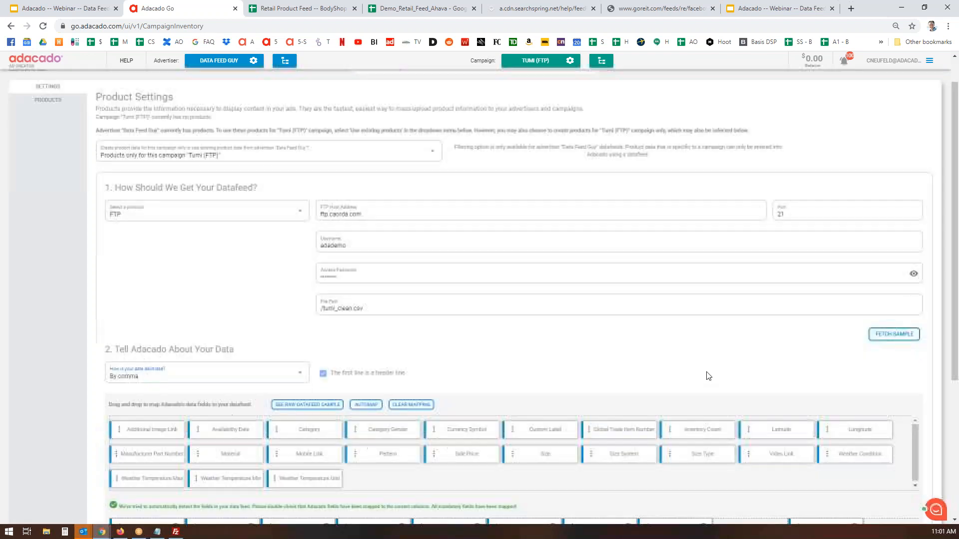
scroll(707, 376, down, 4)
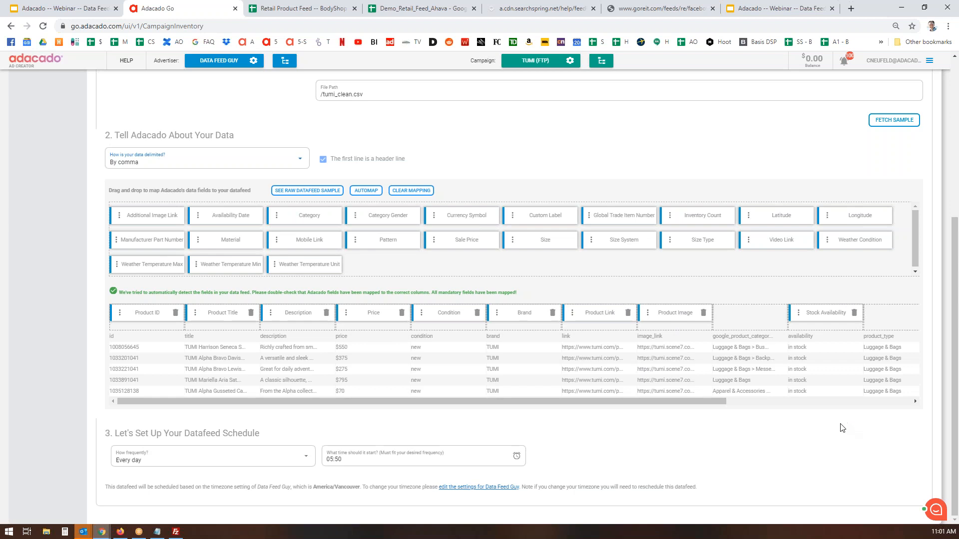
scroll(649, 147, up, 5)
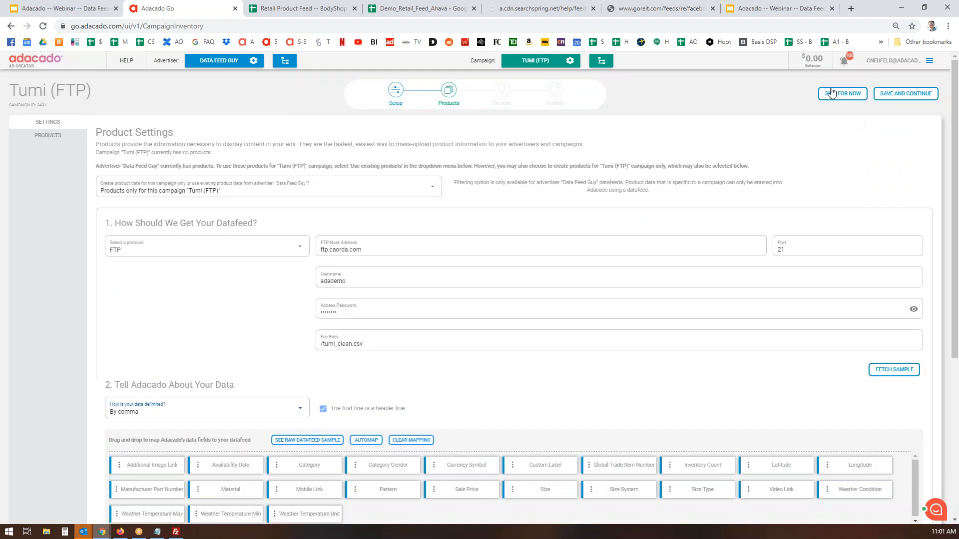
Save the product settings and pick the Modena theme from the theme grid
click(910, 94)
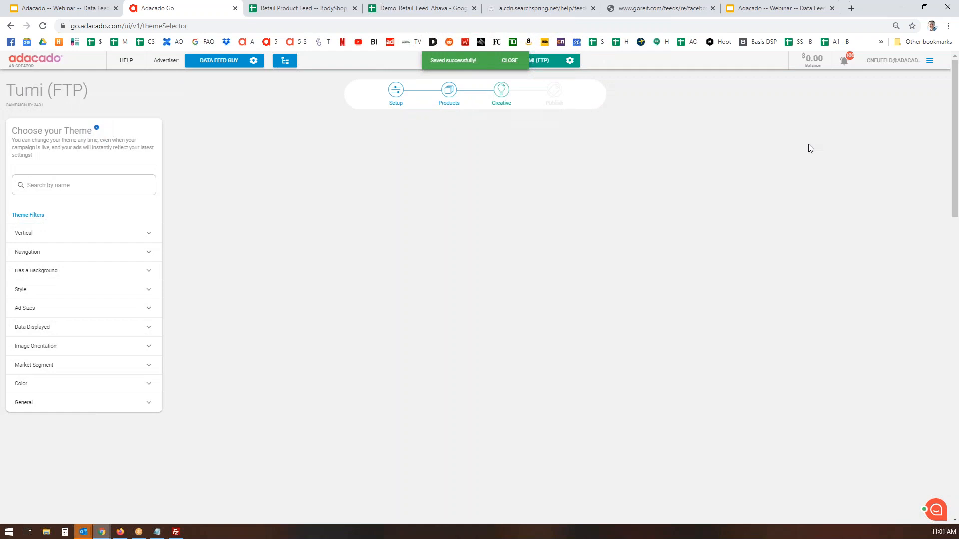
scroll(712, 250, down, 6)
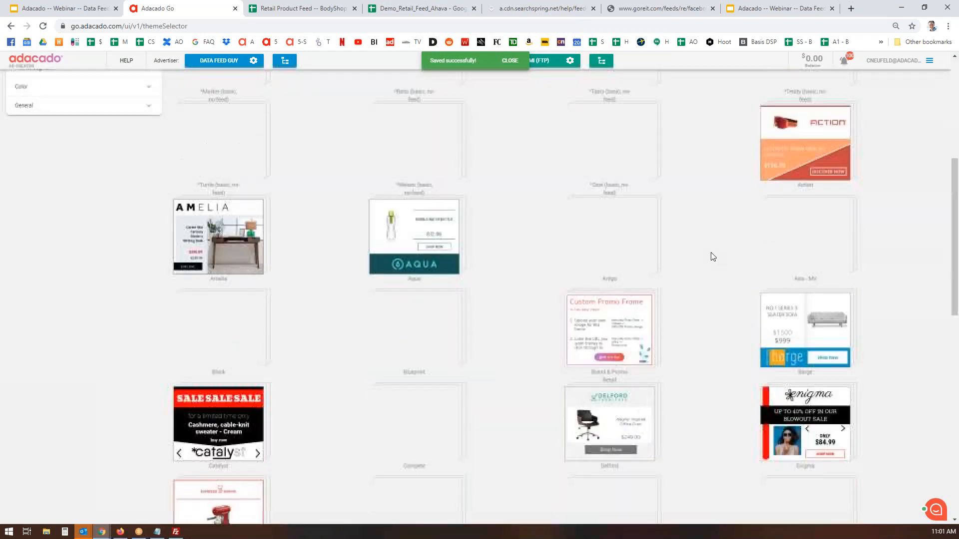
scroll(713, 256, down, 3)
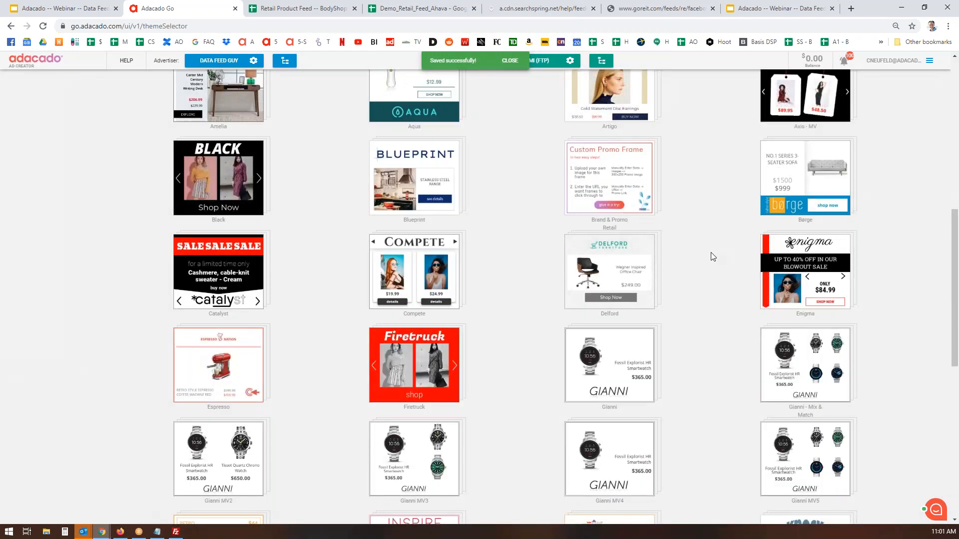
scroll(713, 257, down, 8)
scroll(713, 255, down, 1)
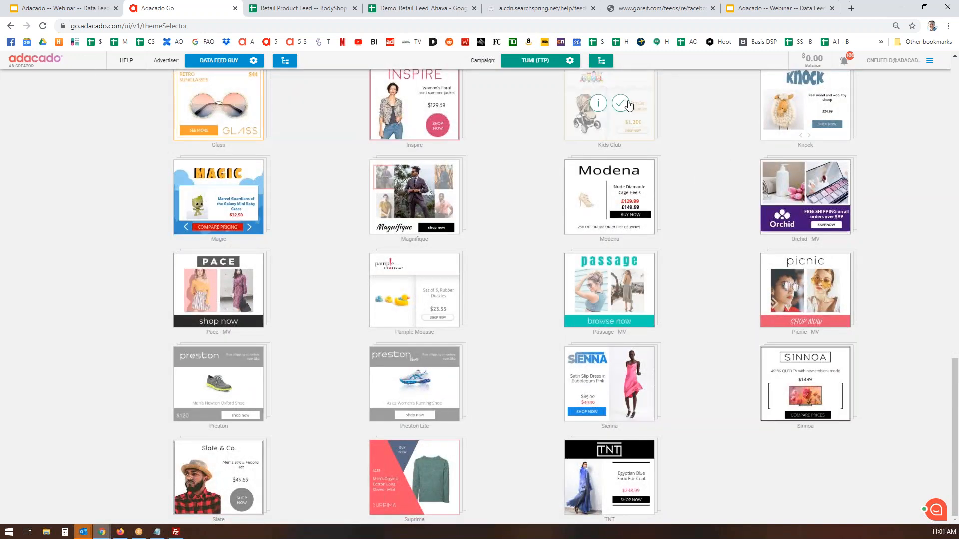
click(622, 199)
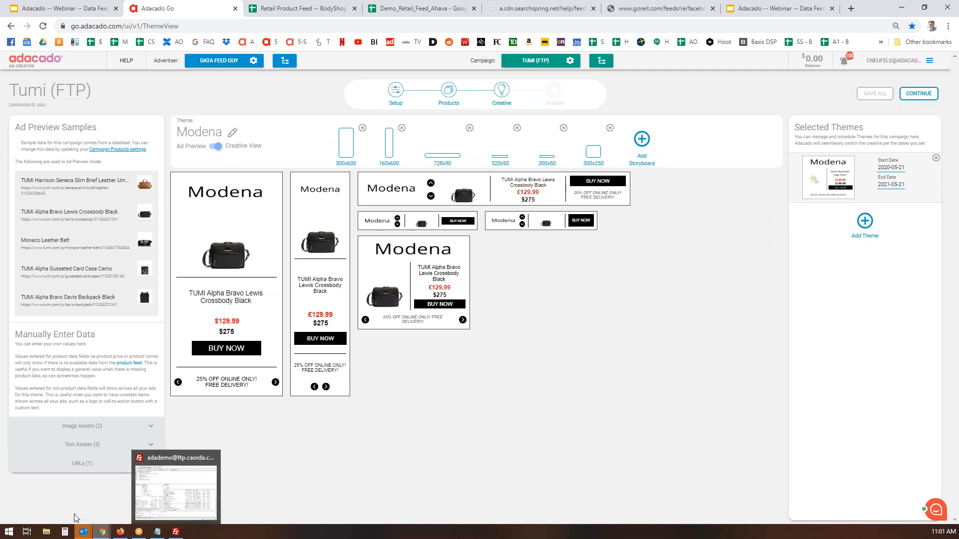
Upload 'logo - TUMI' as the Modena company logo, save all, and continue to Publish
click(145, 426)
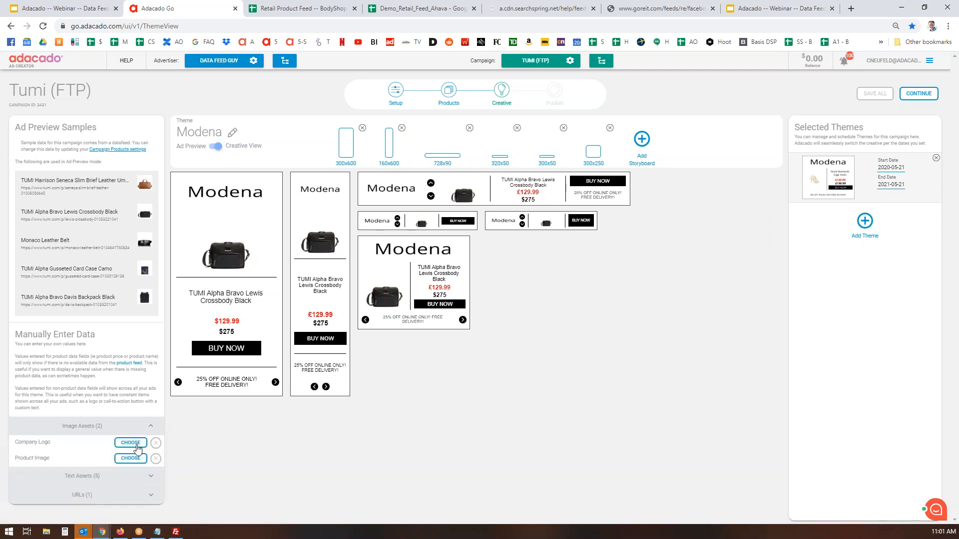
click(130, 443)
click(475, 299)
scroll(174, 187, down, 10)
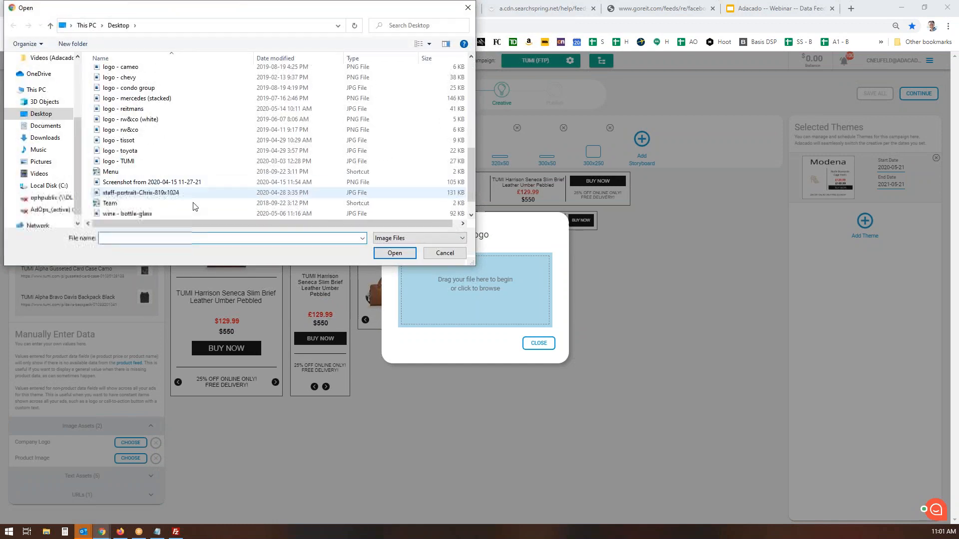
double_click(126, 157)
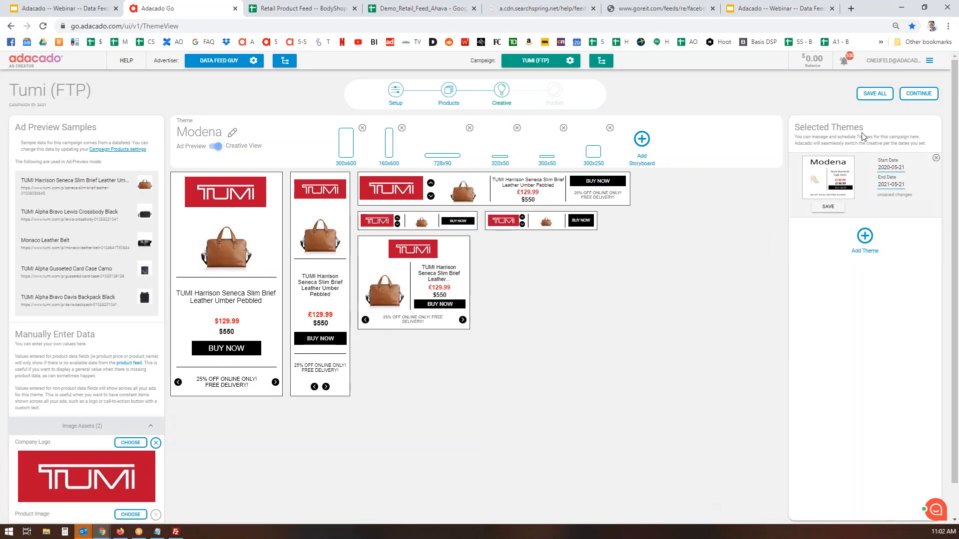
click(875, 93)
click(930, 95)
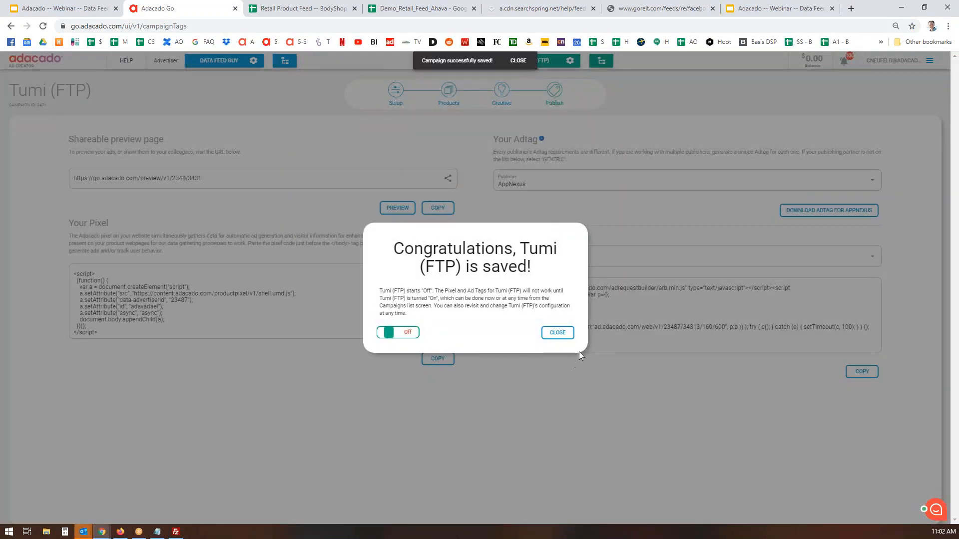
Check the TUMI Modena ads in the Ad Previewer tab, then return to the Adacado Go tab
click(561, 335)
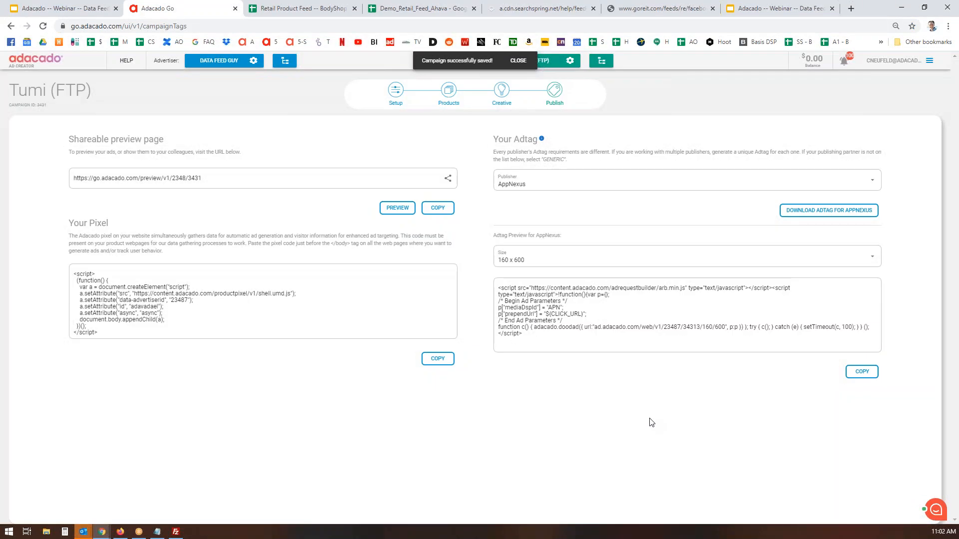
click(398, 208)
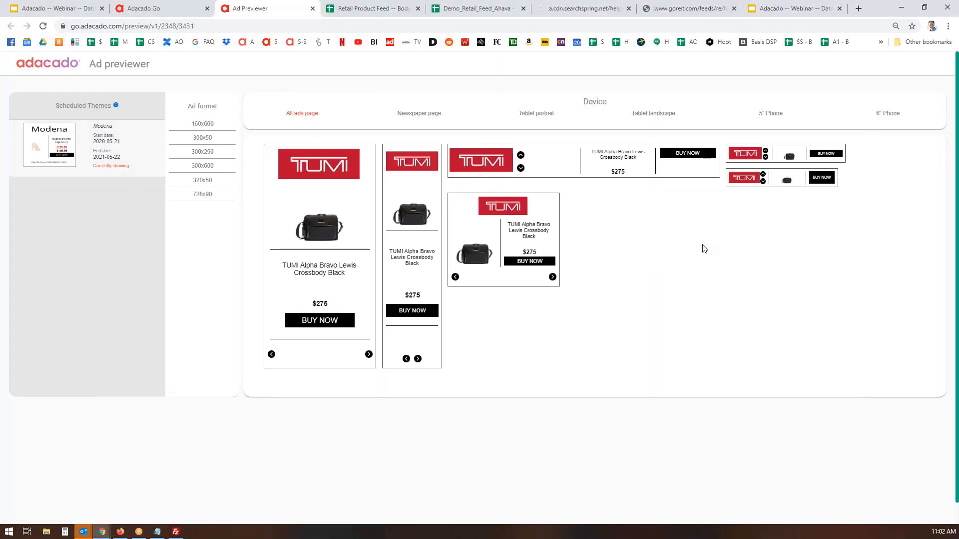
click(146, 14)
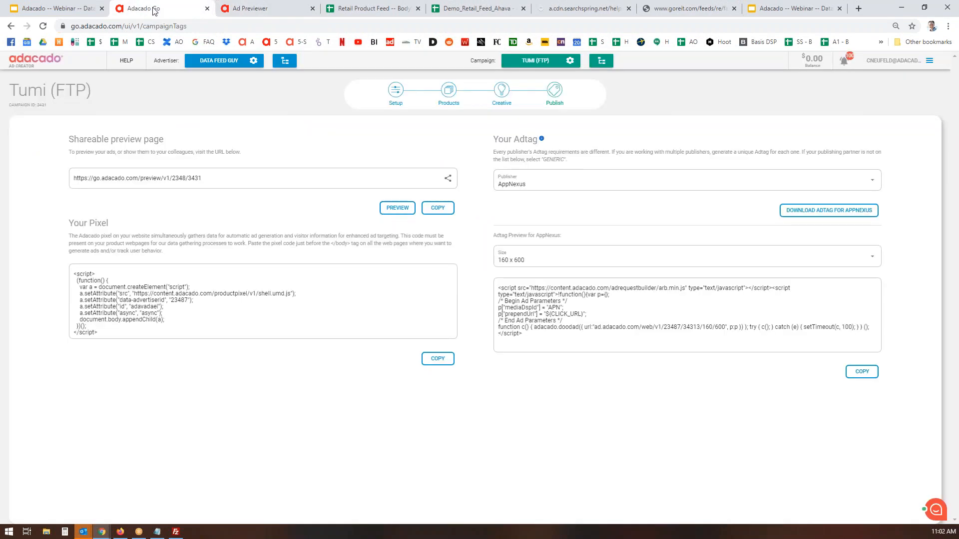
Return to the Tumi (FTP) product settings to review the /tumi_clean.csv FTP feed and its field mapping
click(459, 95)
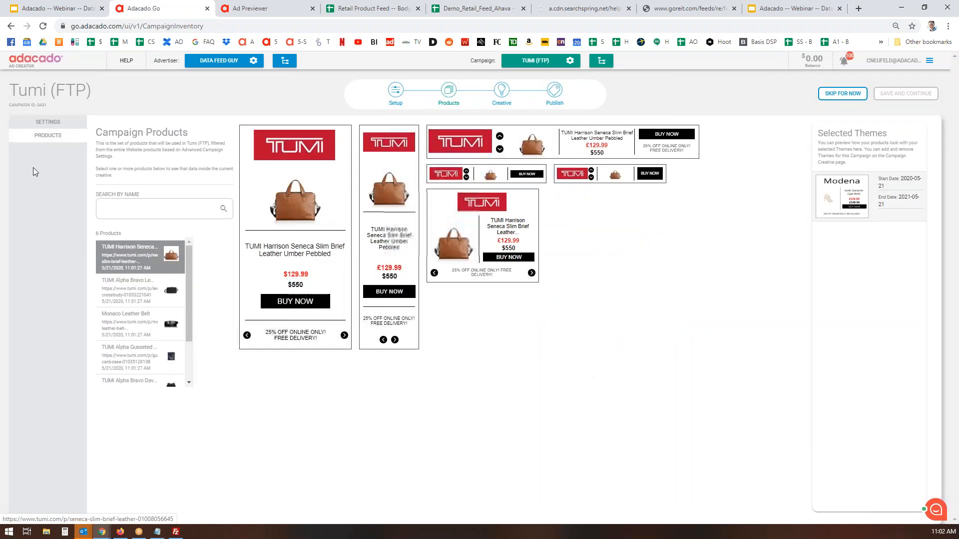
click(42, 123)
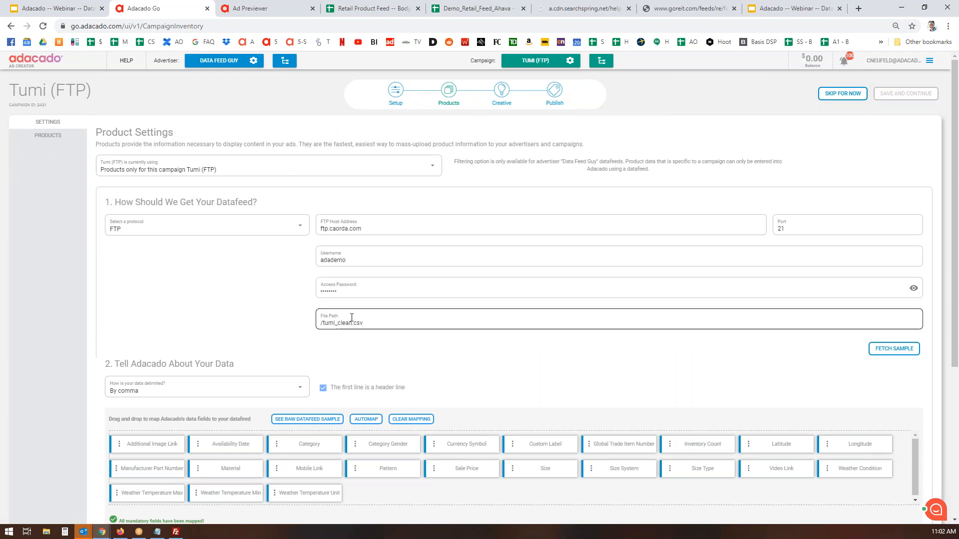
scroll(579, 382, down, 5)
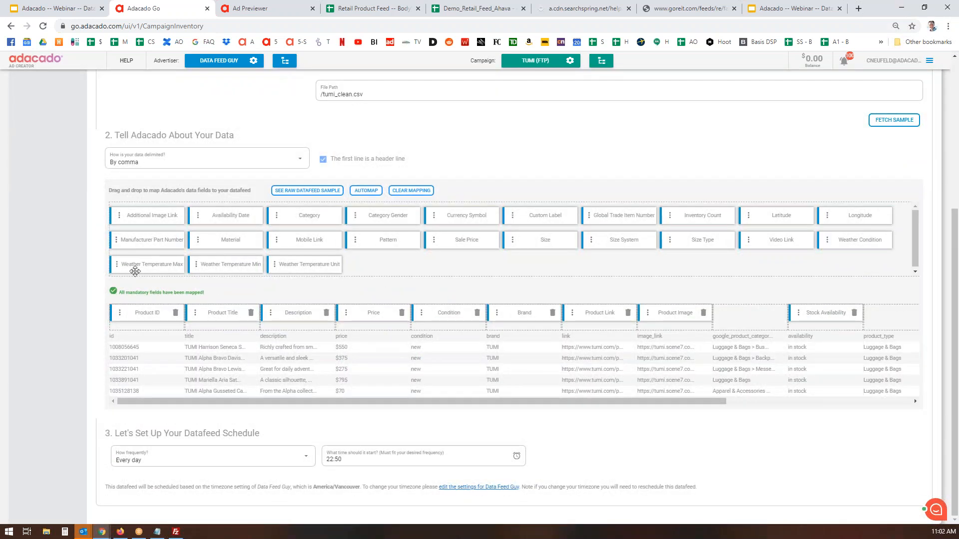
scroll(603, 173, up, 5)
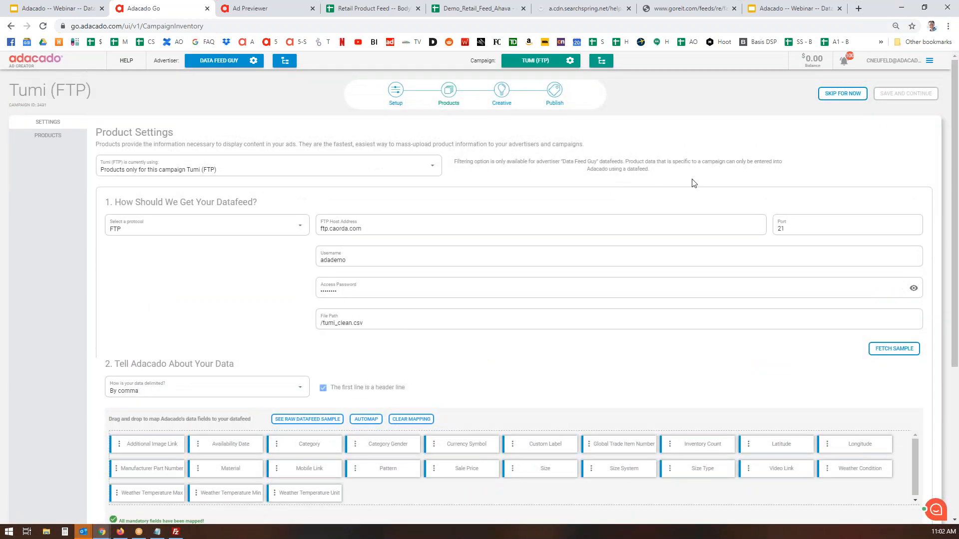